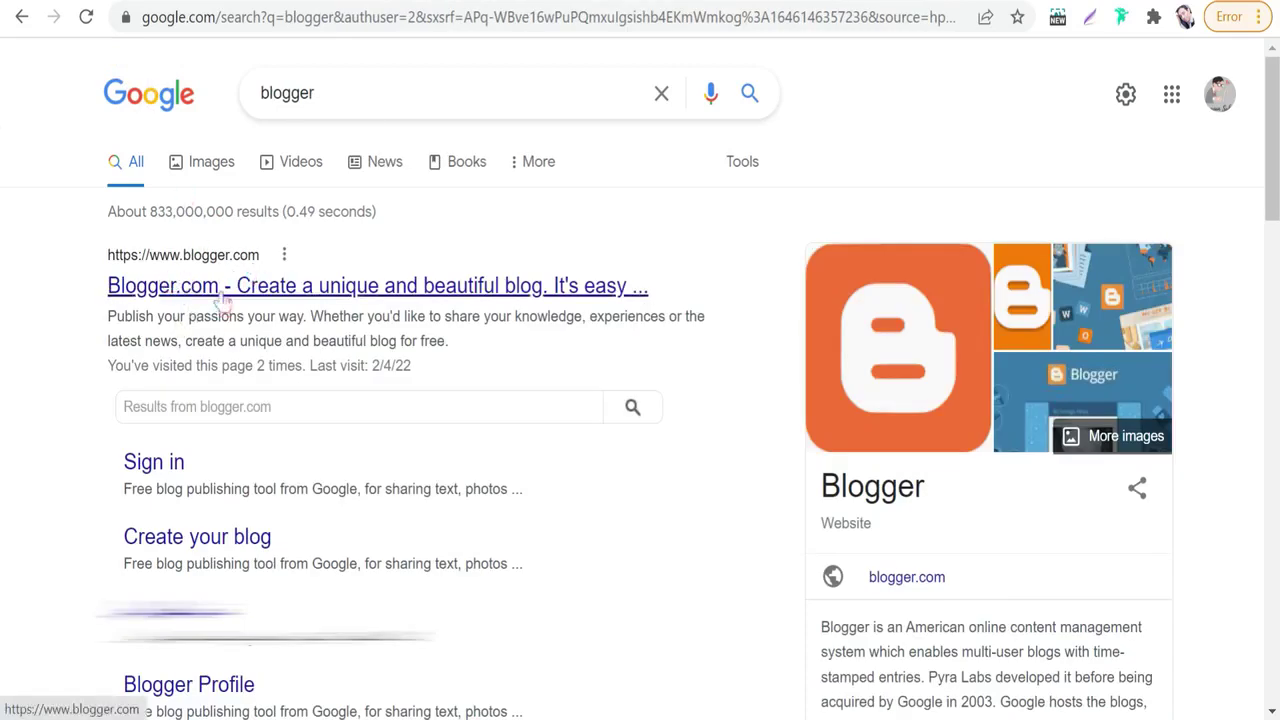
# Open Blogger from the search results and start creating a new blog titled "bernosol".
pyautogui.click(222, 302)
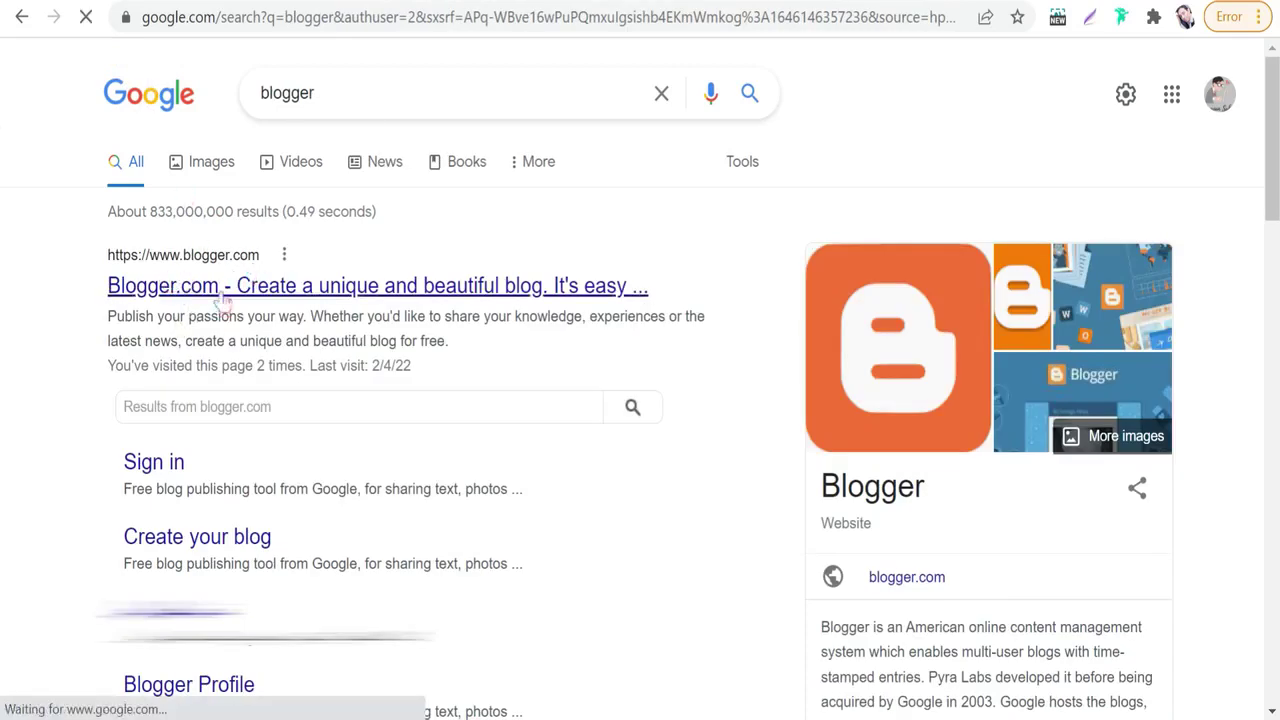
pyautogui.click(236, 150)
pyautogui.scroll(-3, 157, 296)
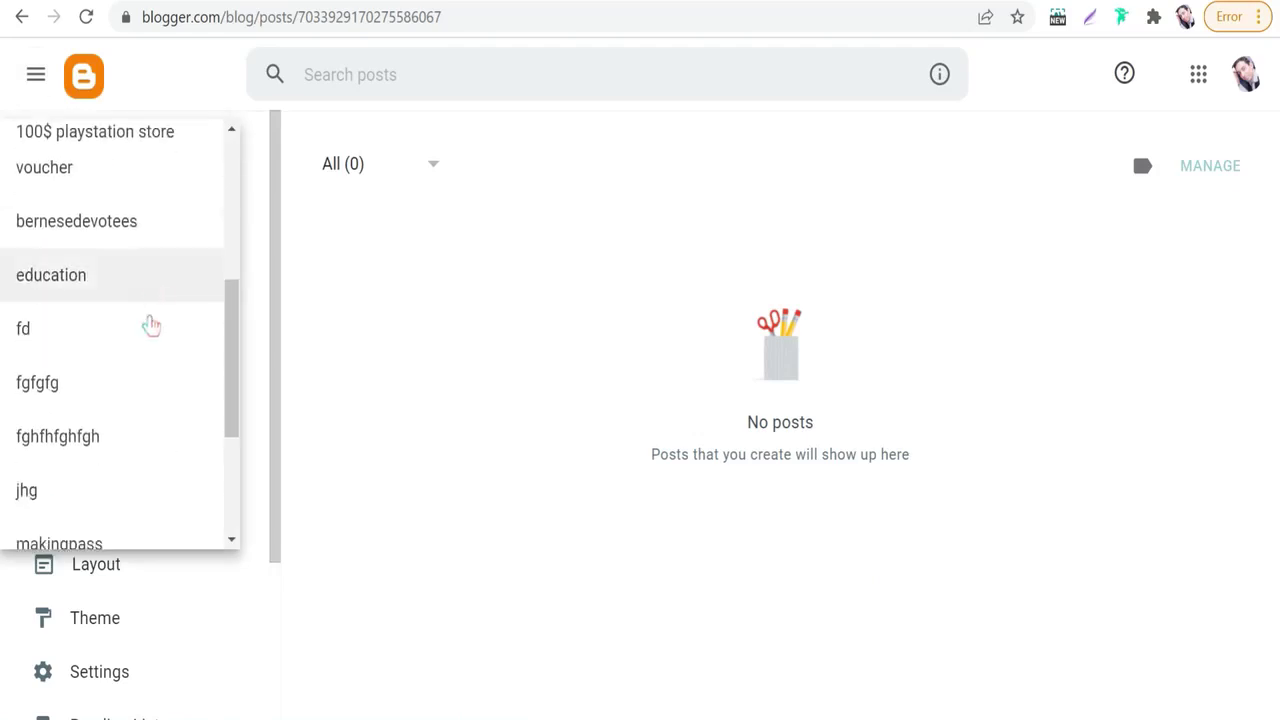
pyautogui.scroll(-5, 150, 295)
pyautogui.click(62, 310)
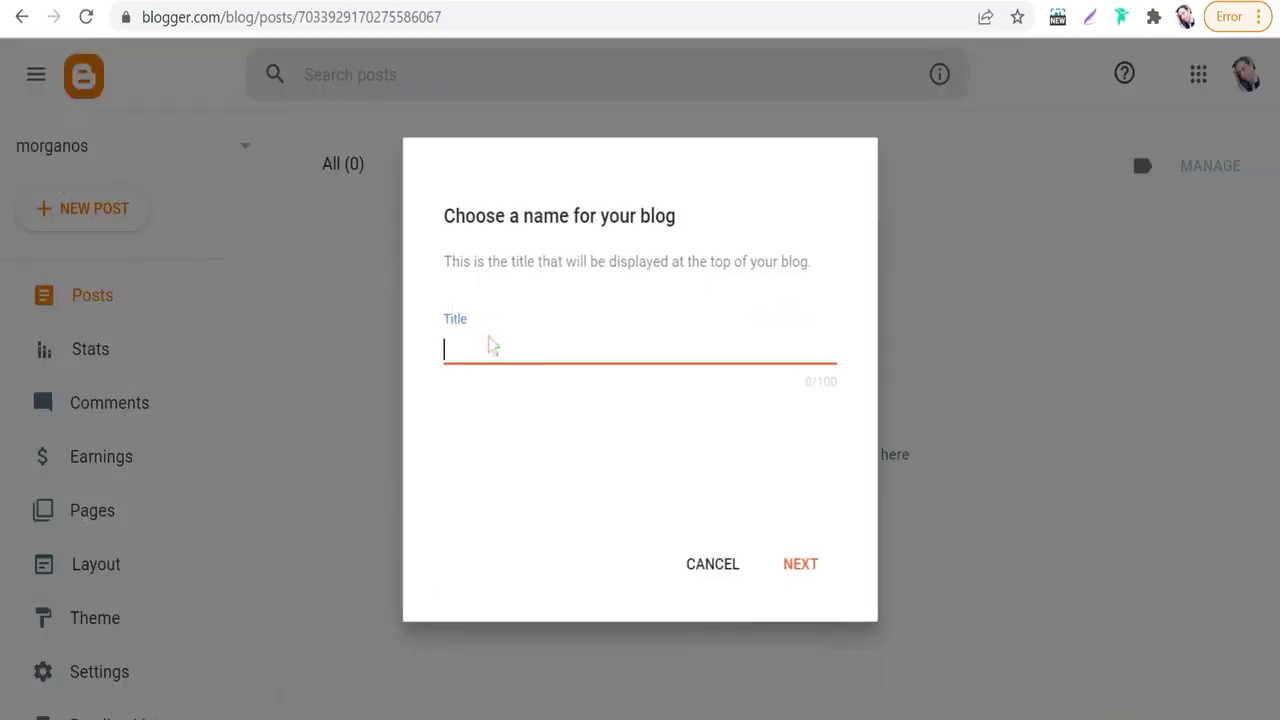
pyautogui.write('bernosol')
pyautogui.click(801, 568)
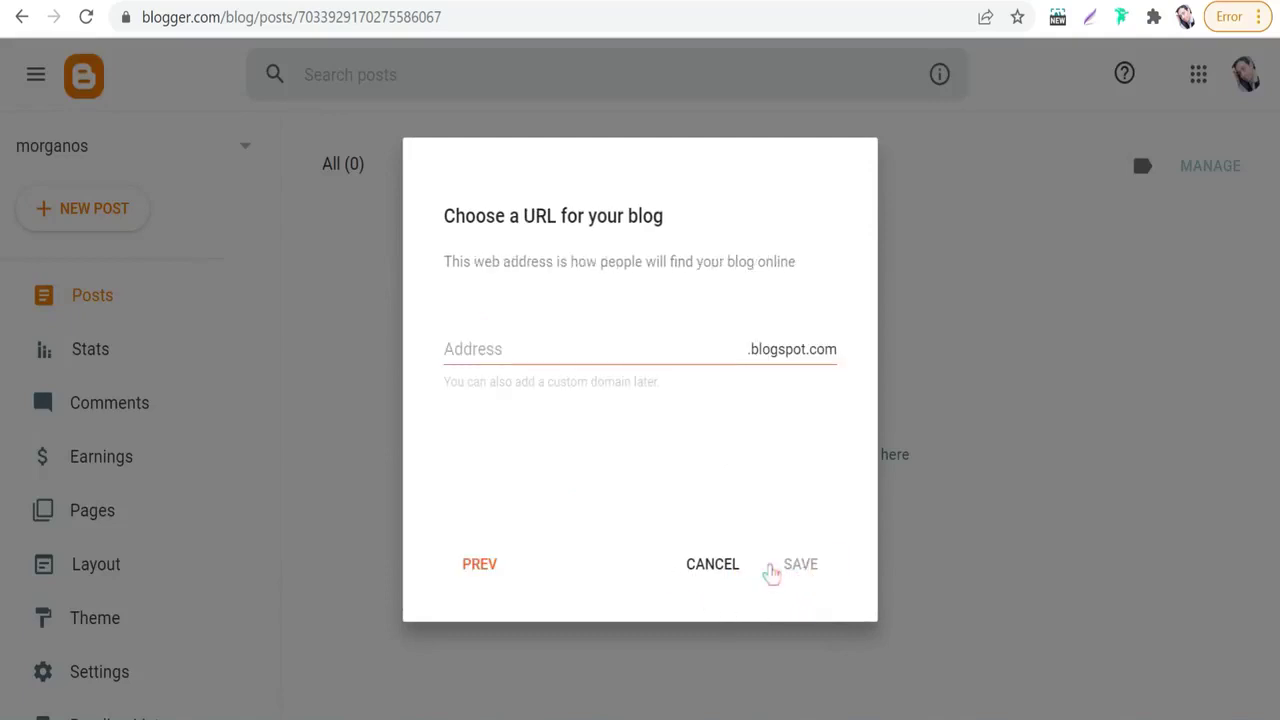
# Save the new blog under the address bernosolg.blogspot.com and start a new post in it.
pyautogui.click(521, 350)
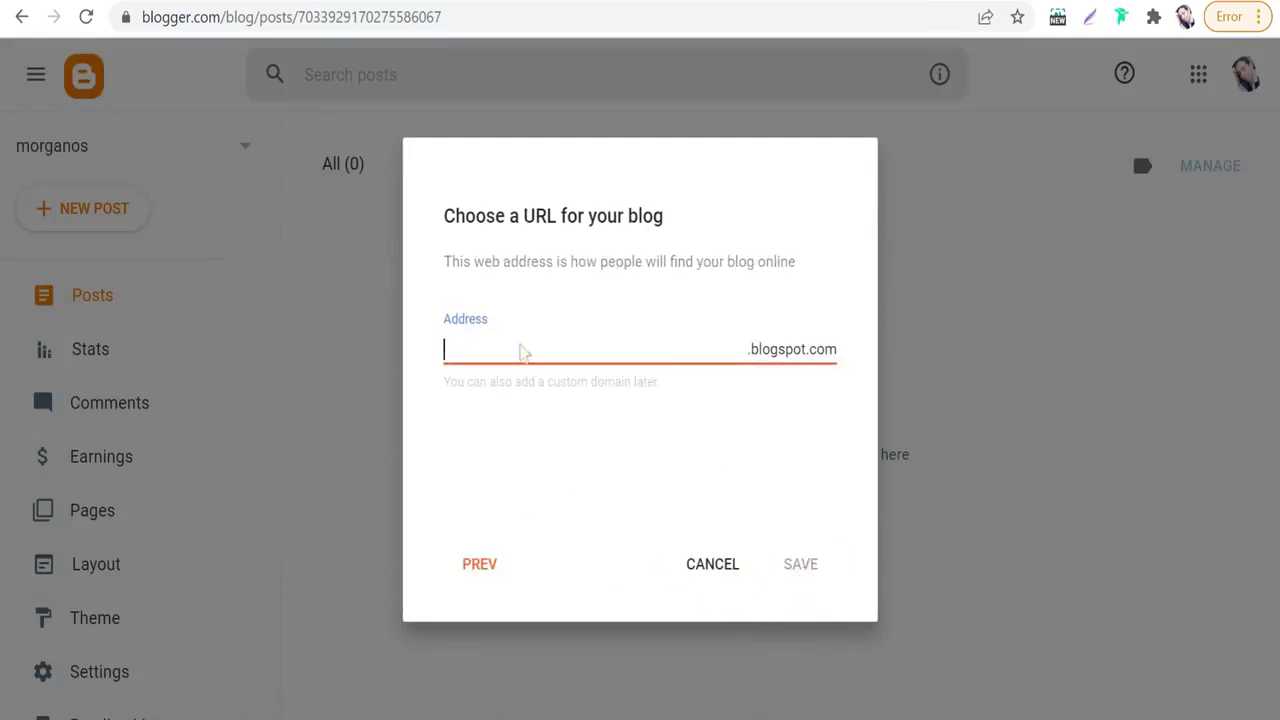
pyautogui.write('bernosol')
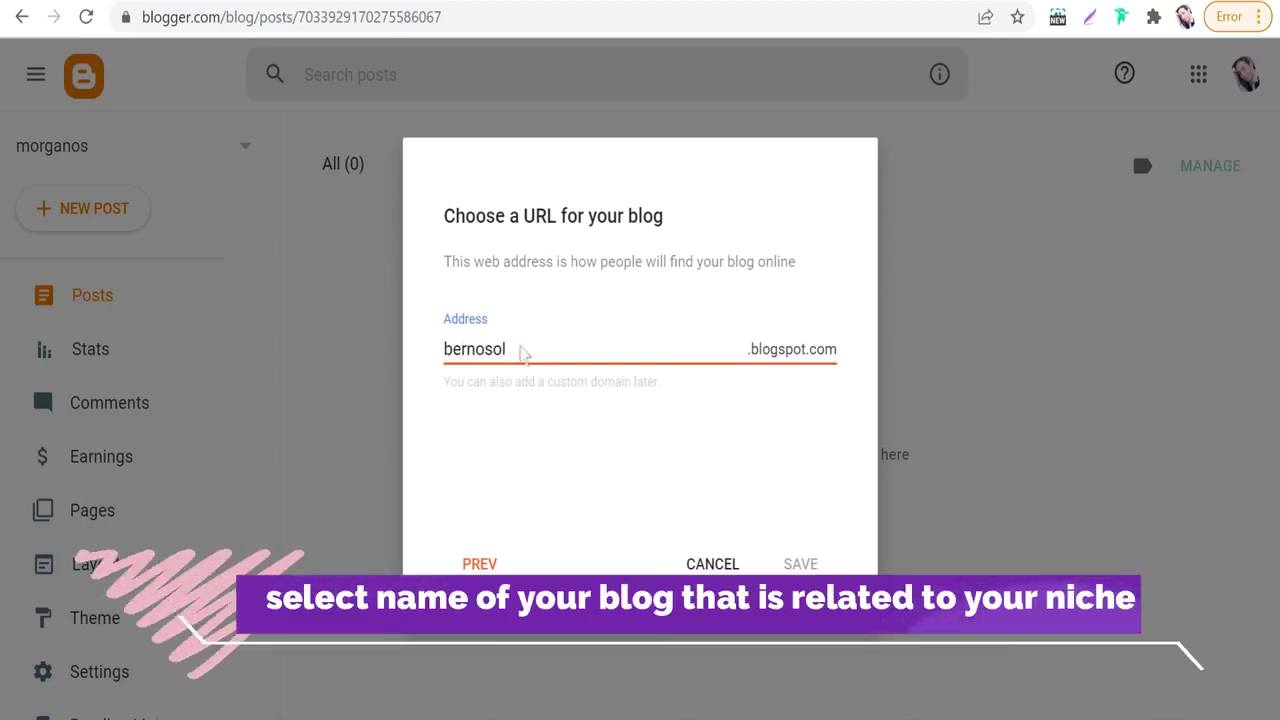
pyautogui.write('g')
pyautogui.click(798, 566)
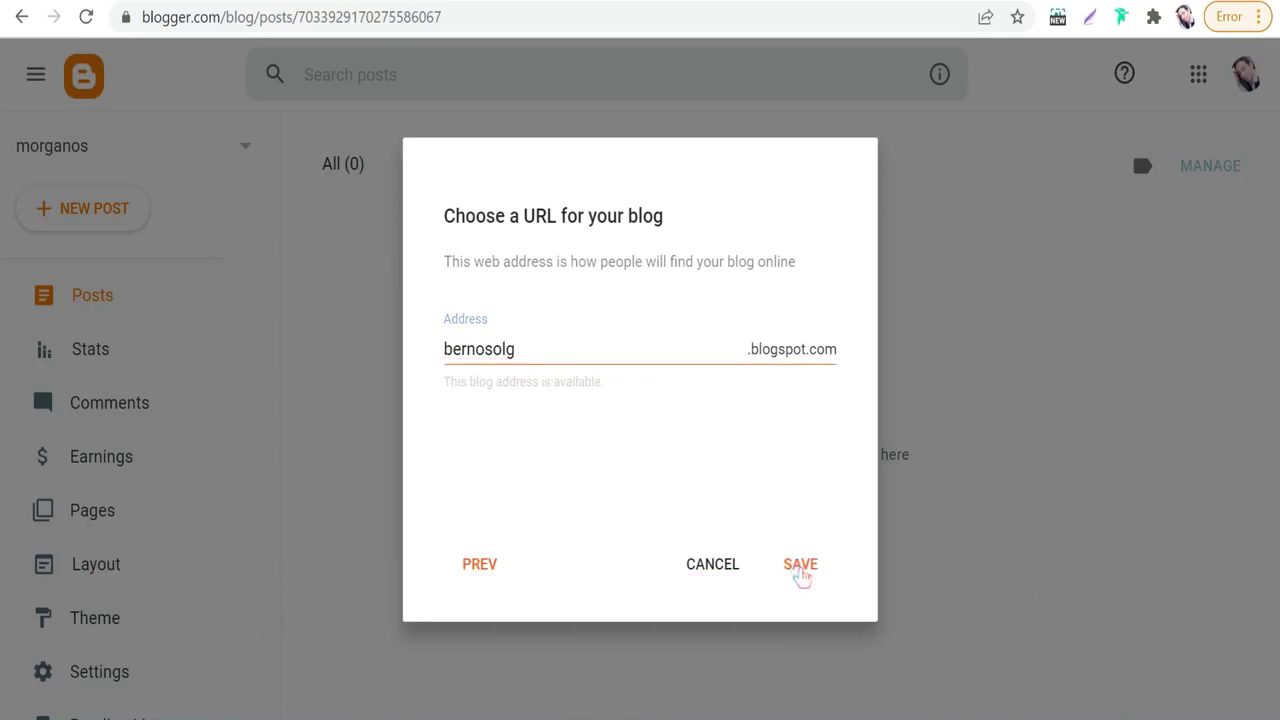
pyautogui.click(802, 575)
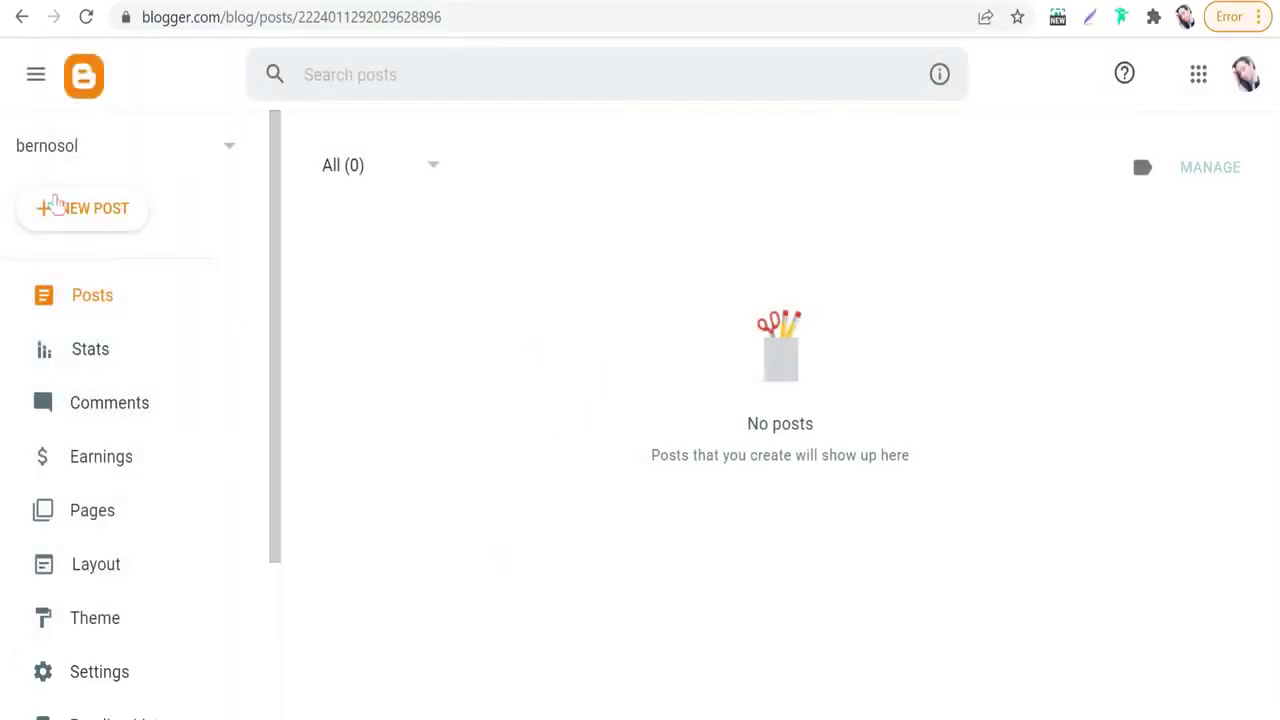
pyautogui.click(89, 216)
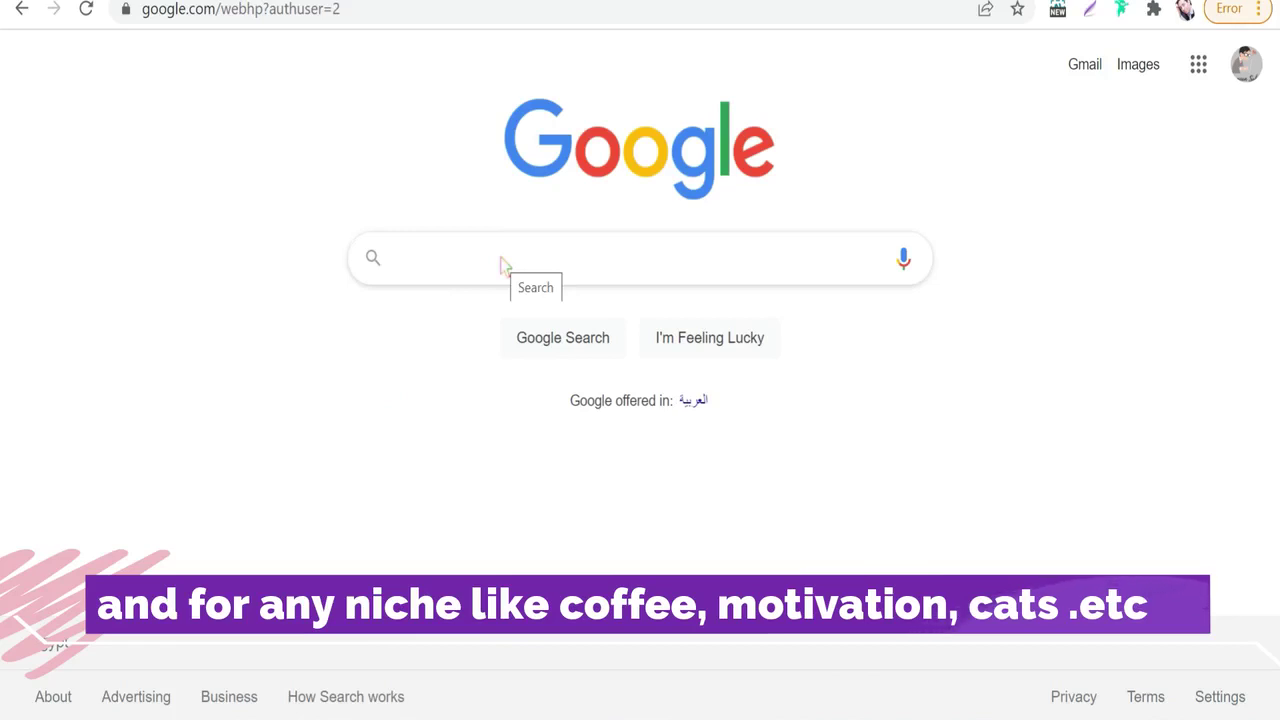
# Search Google for "how to train bernese mountain dog" and look through the results for article ideas.
pyautogui.write('how to train bernese')
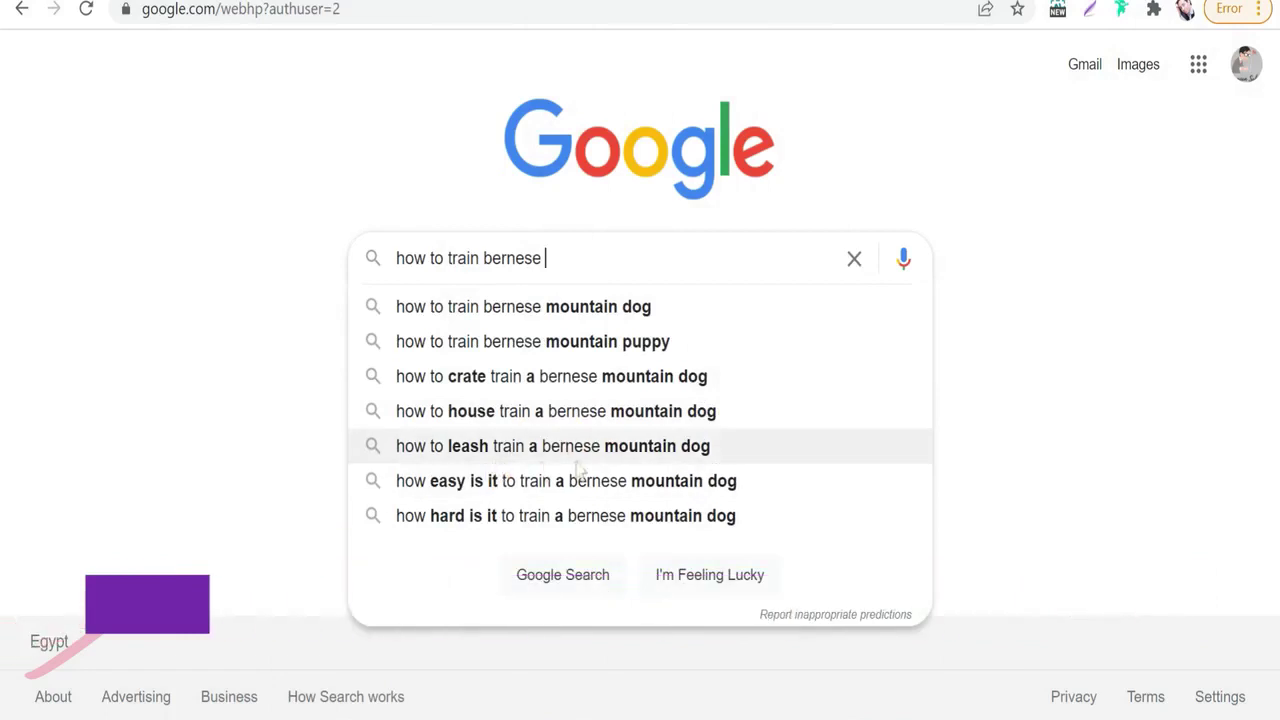
pyautogui.click(487, 311)
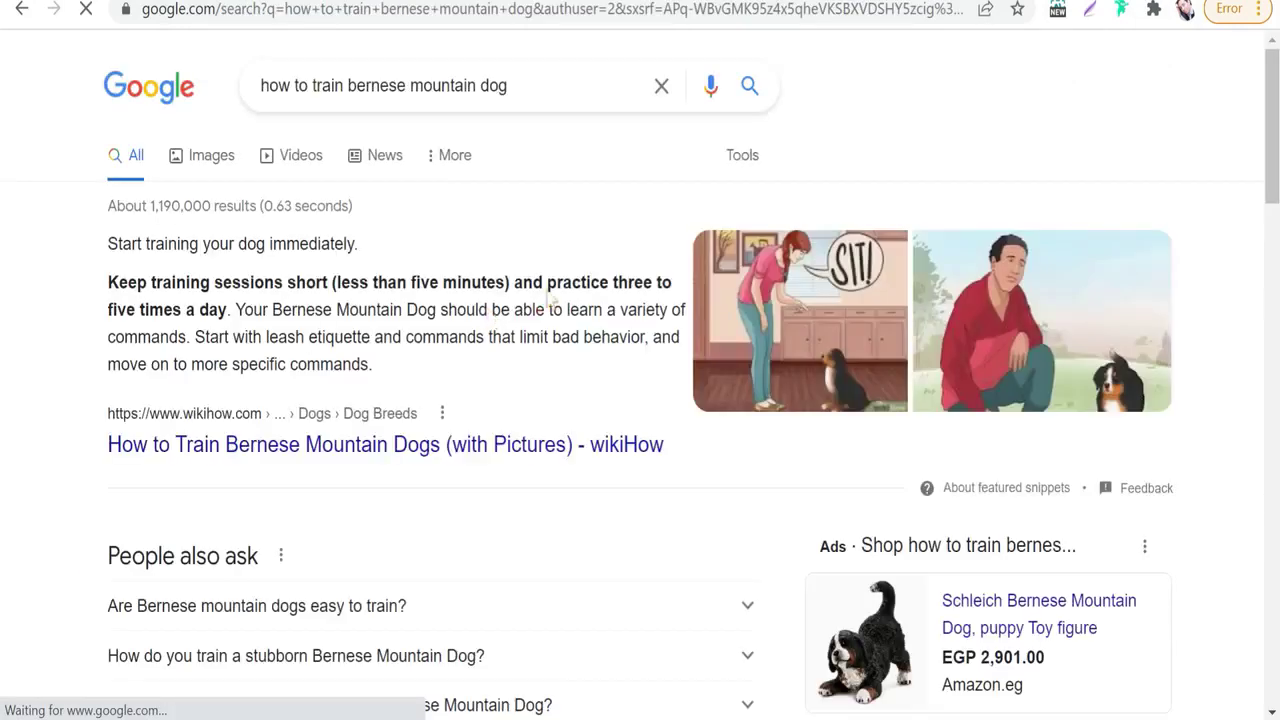
pyautogui.scroll(-2, 452, 308)
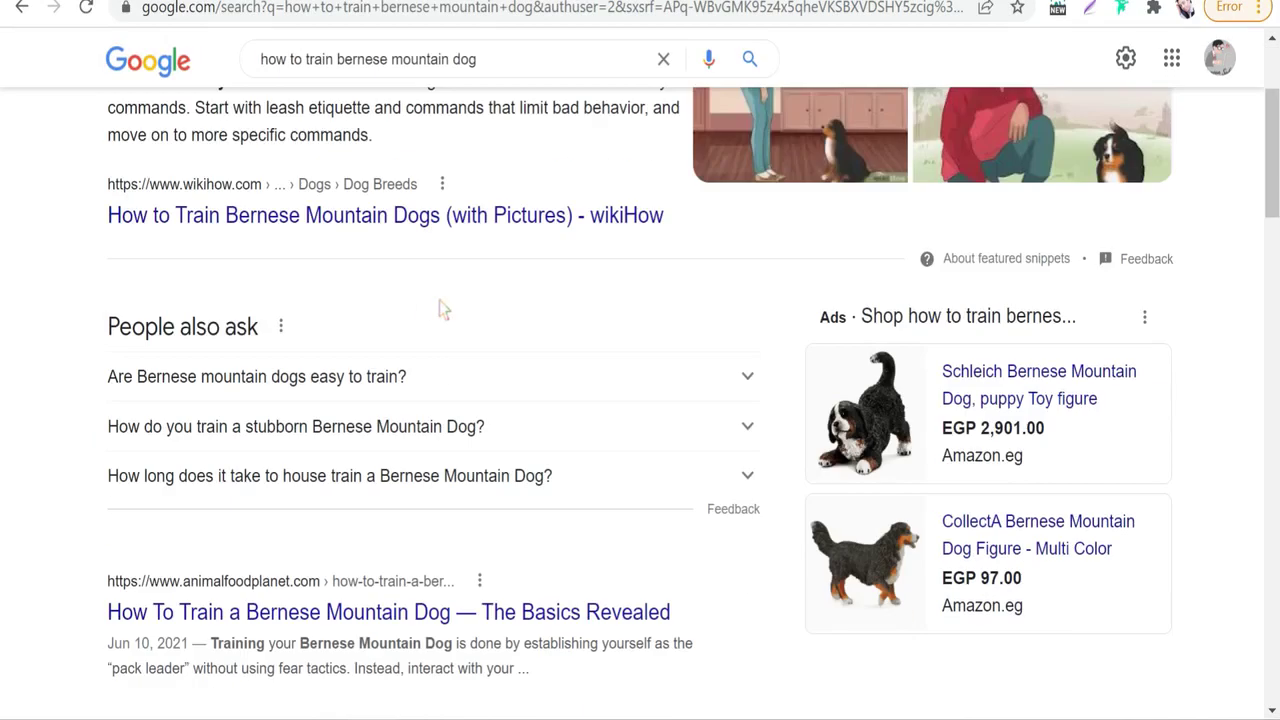
pyautogui.scroll(-10, 429, 302)
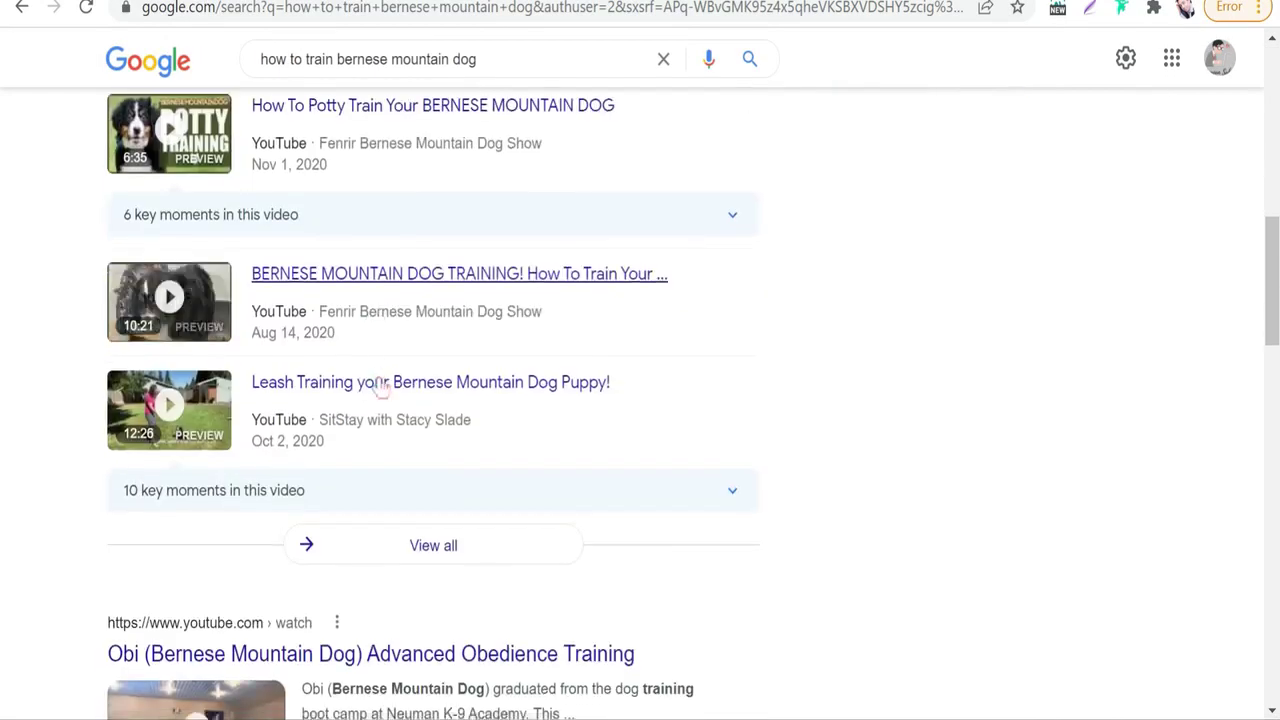
pyautogui.scroll(-7, 381, 386)
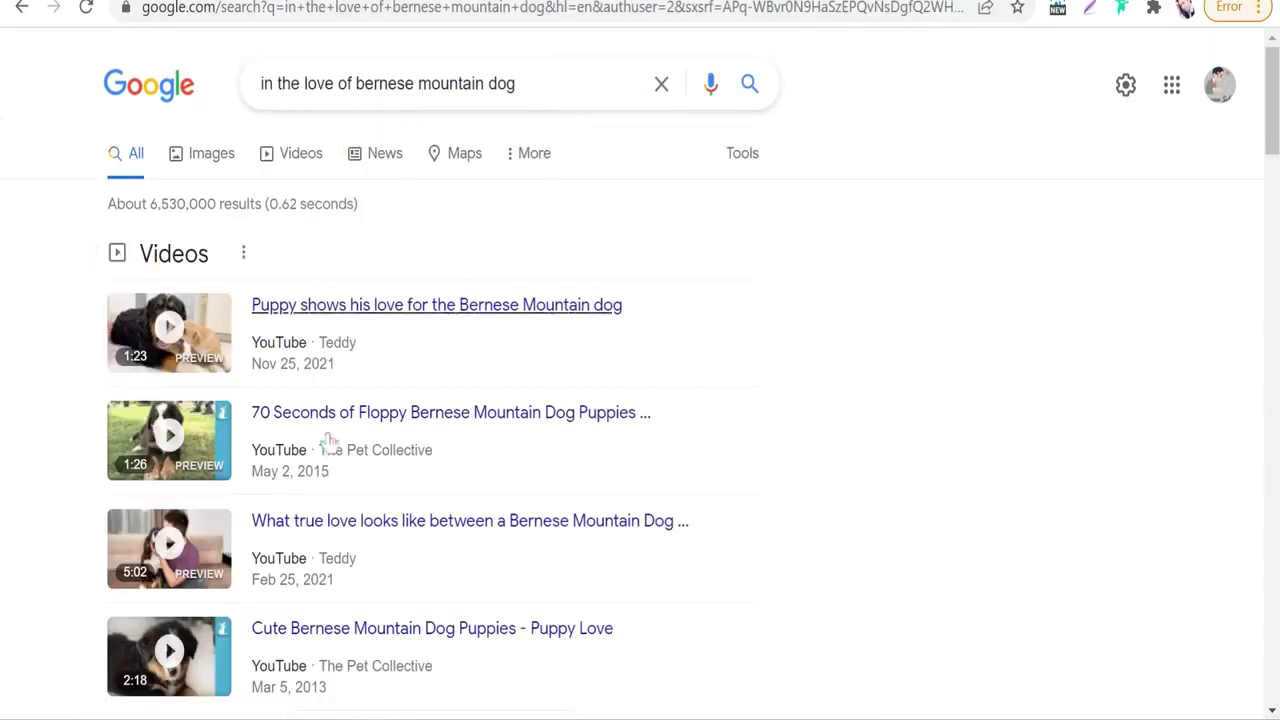
# Examine the Google results for "in the love of bernese mountain dog" to find a suitable article for the post.
pyautogui.scroll(-10, 329, 434)
pyautogui.scroll(-12, 329, 434)
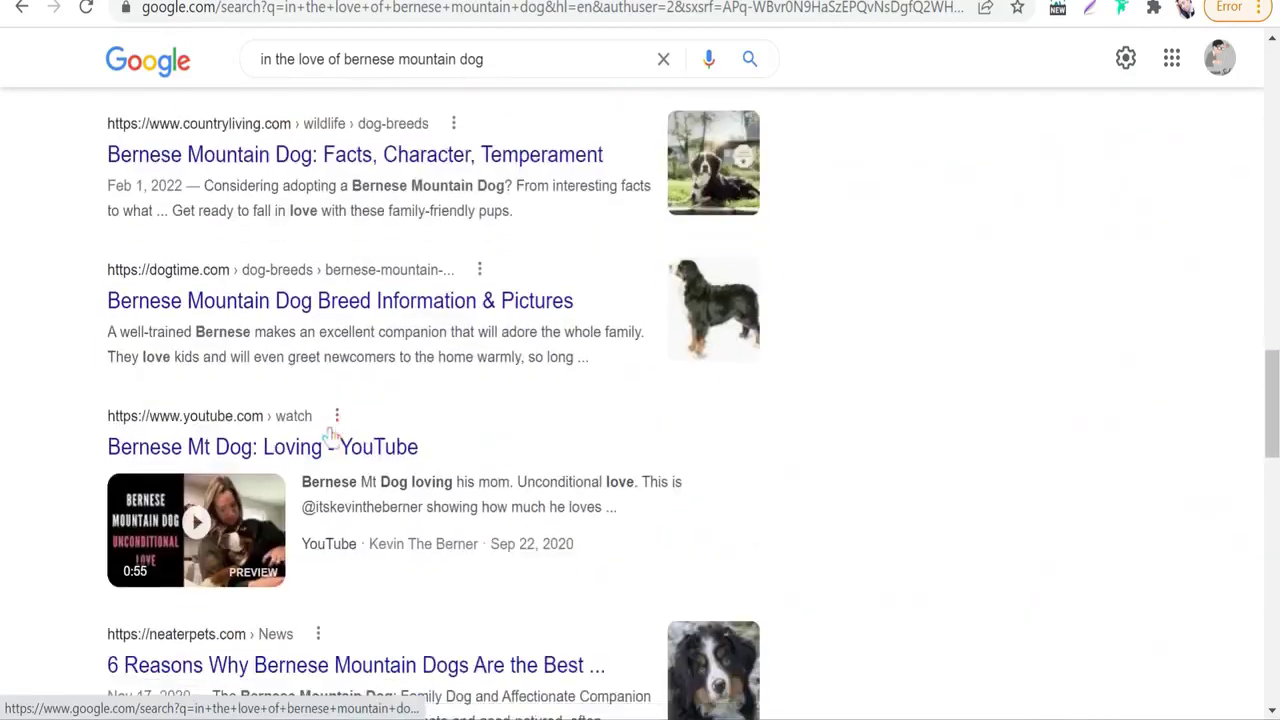
pyautogui.scroll(-3, 370, 385)
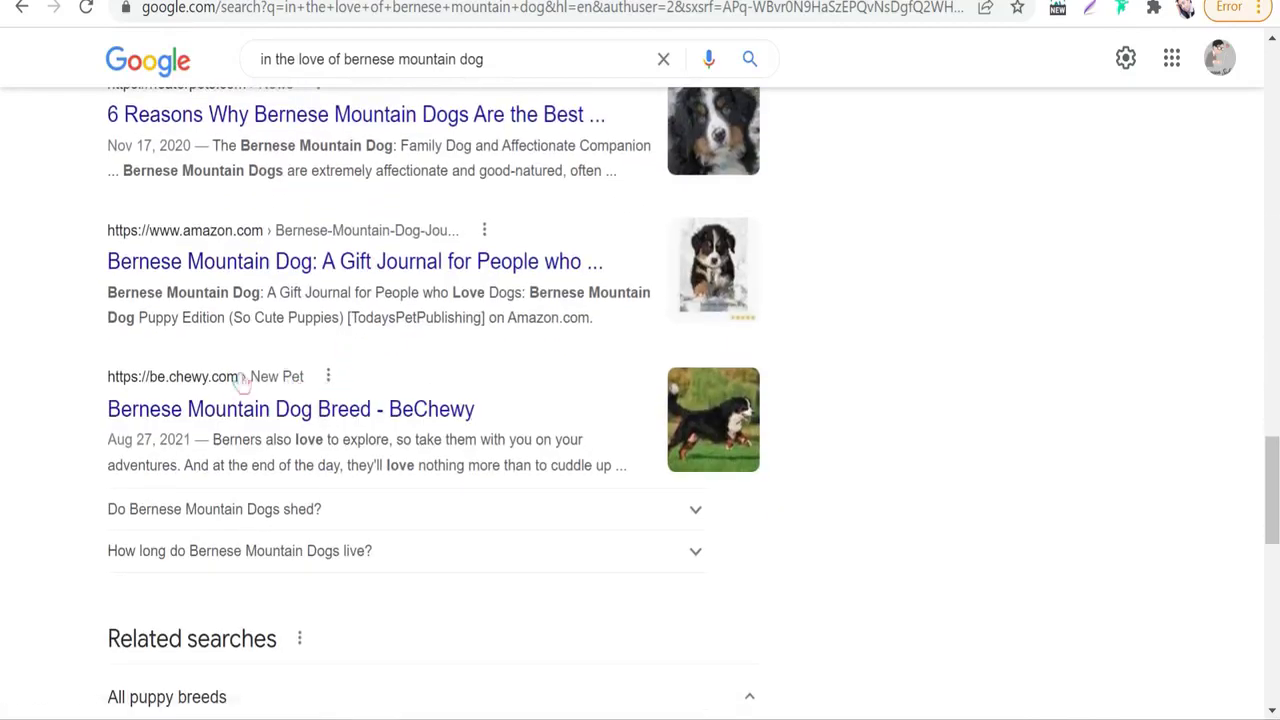
pyautogui.scroll(1, 294, 346)
pyautogui.scroll(-3, 314, 354)
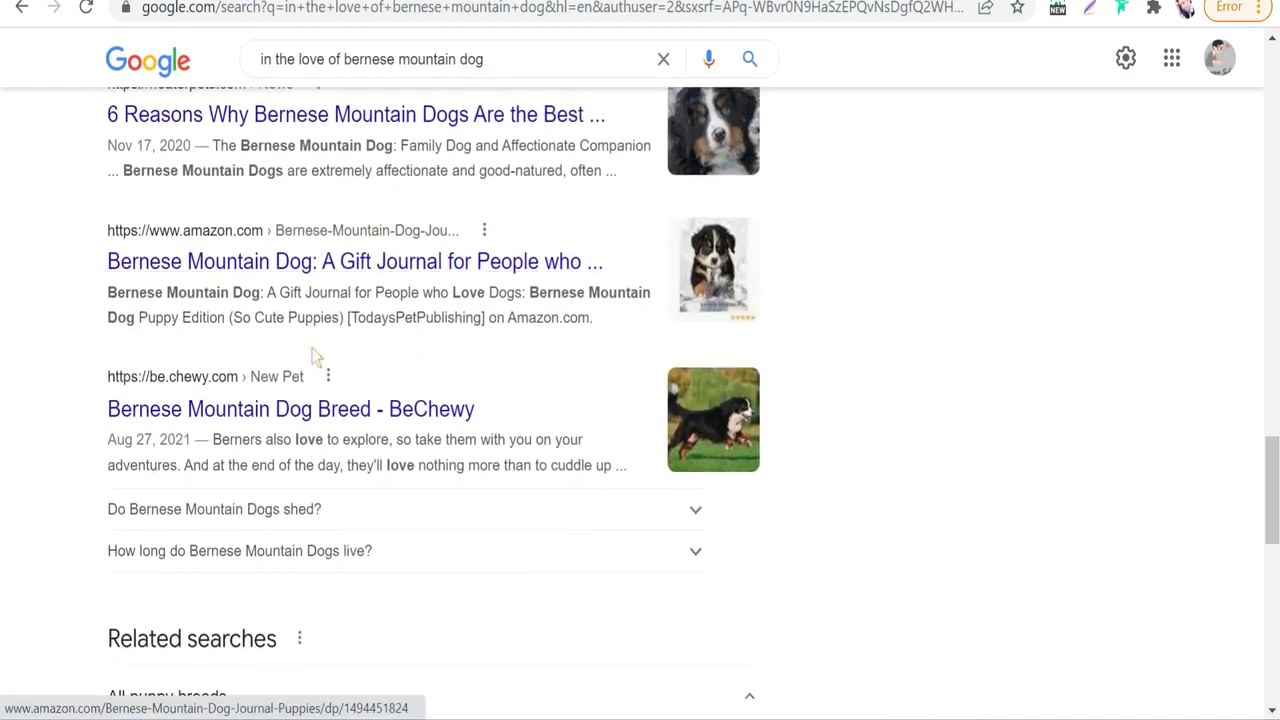
pyautogui.scroll(5, 314, 354)
pyautogui.scroll(2, 314, 362)
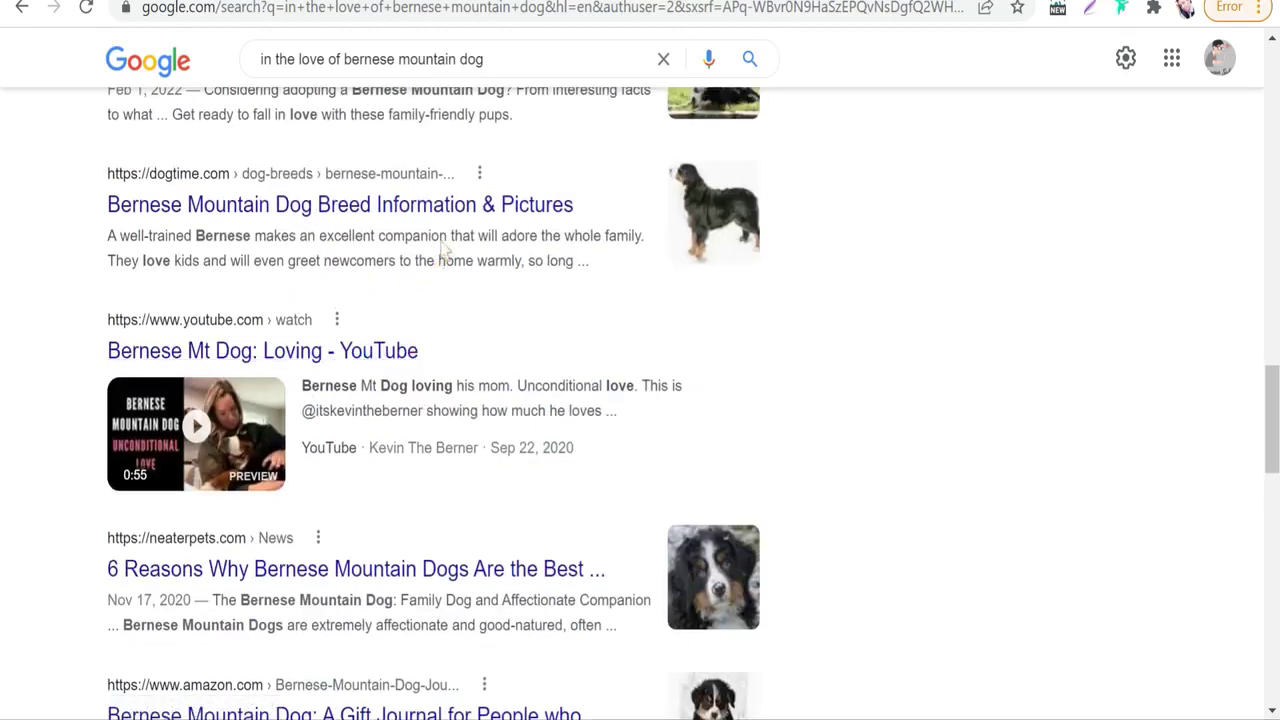
pyautogui.scroll(-2, 430, 260)
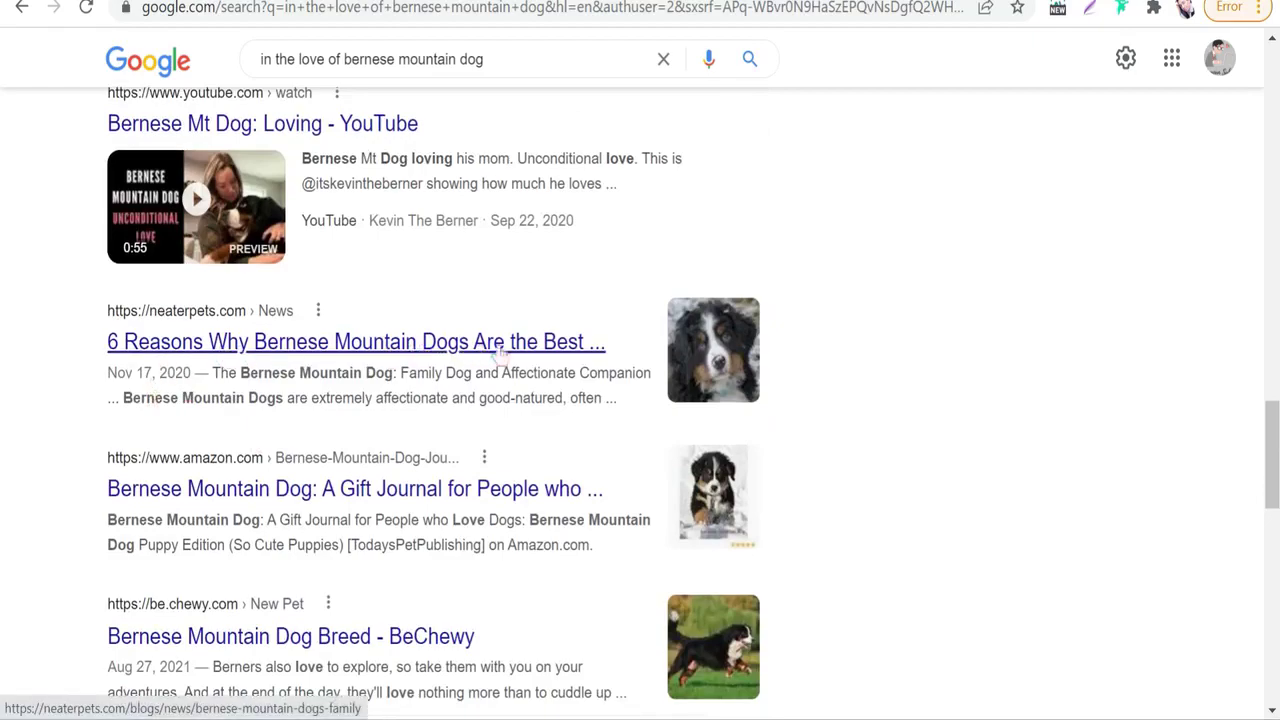
# Open the neaterpets.com article on 6 reasons why Bernese Mountain Dogs are the best and skim its content.
pyautogui.click(322, 345)
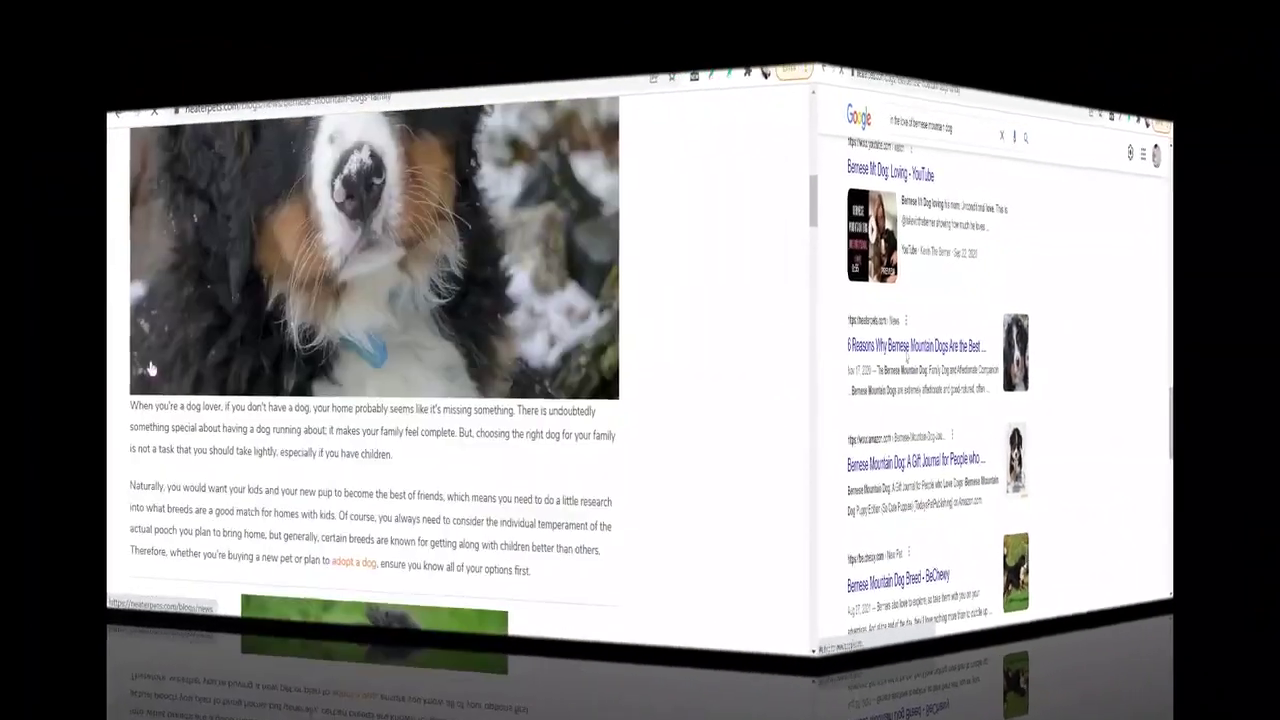
pyautogui.scroll(-15, 105, 370)
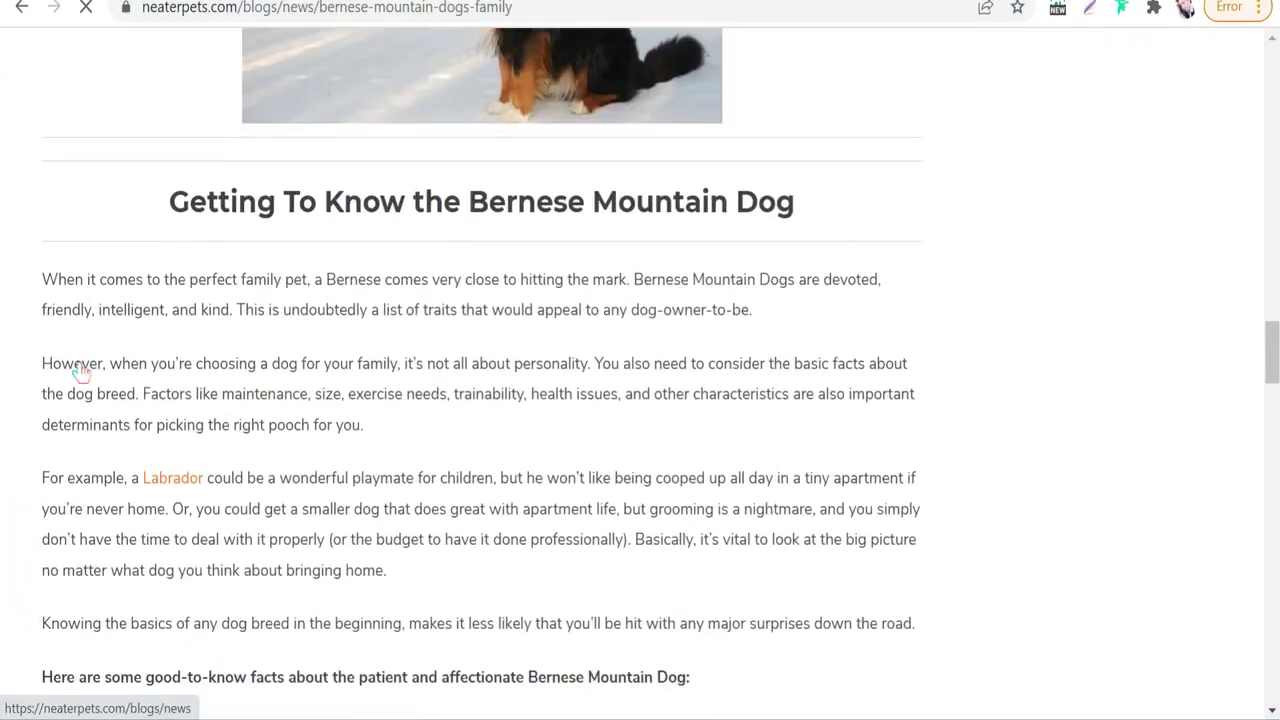
pyautogui.scroll(-15, 82, 372)
pyautogui.scroll(5, 185, 525)
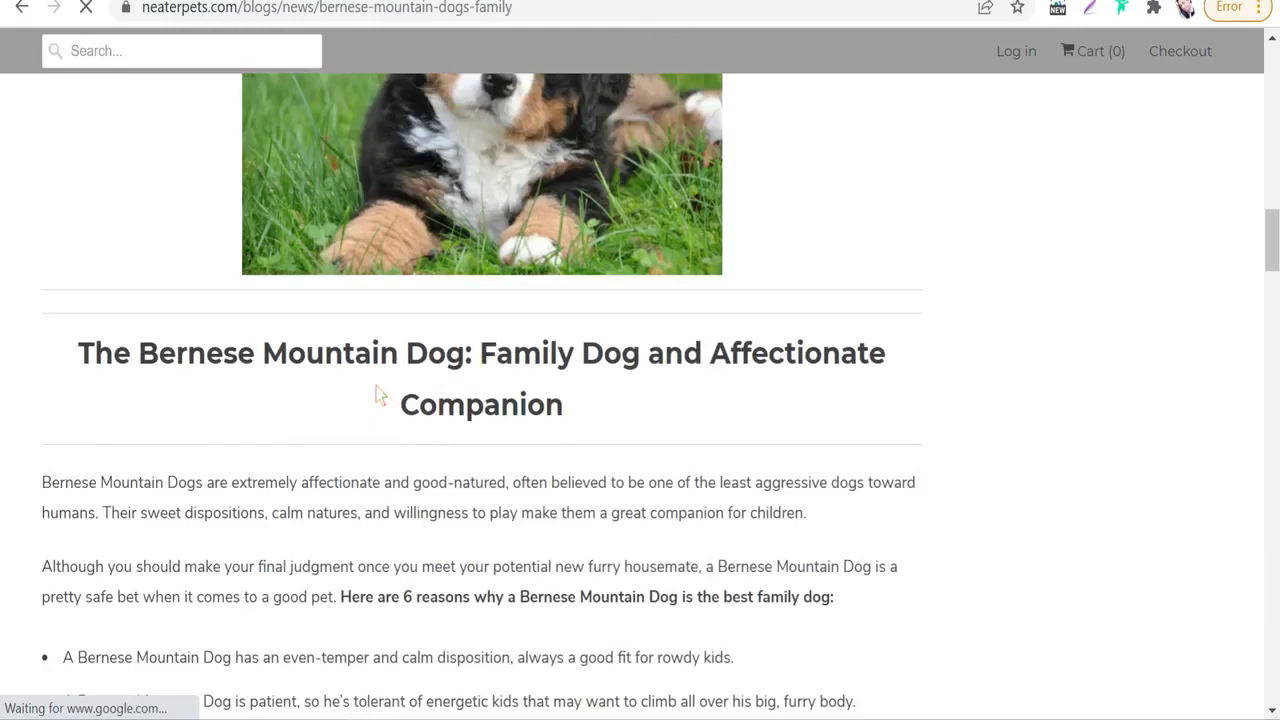
pyautogui.scroll(10, 371, 420)
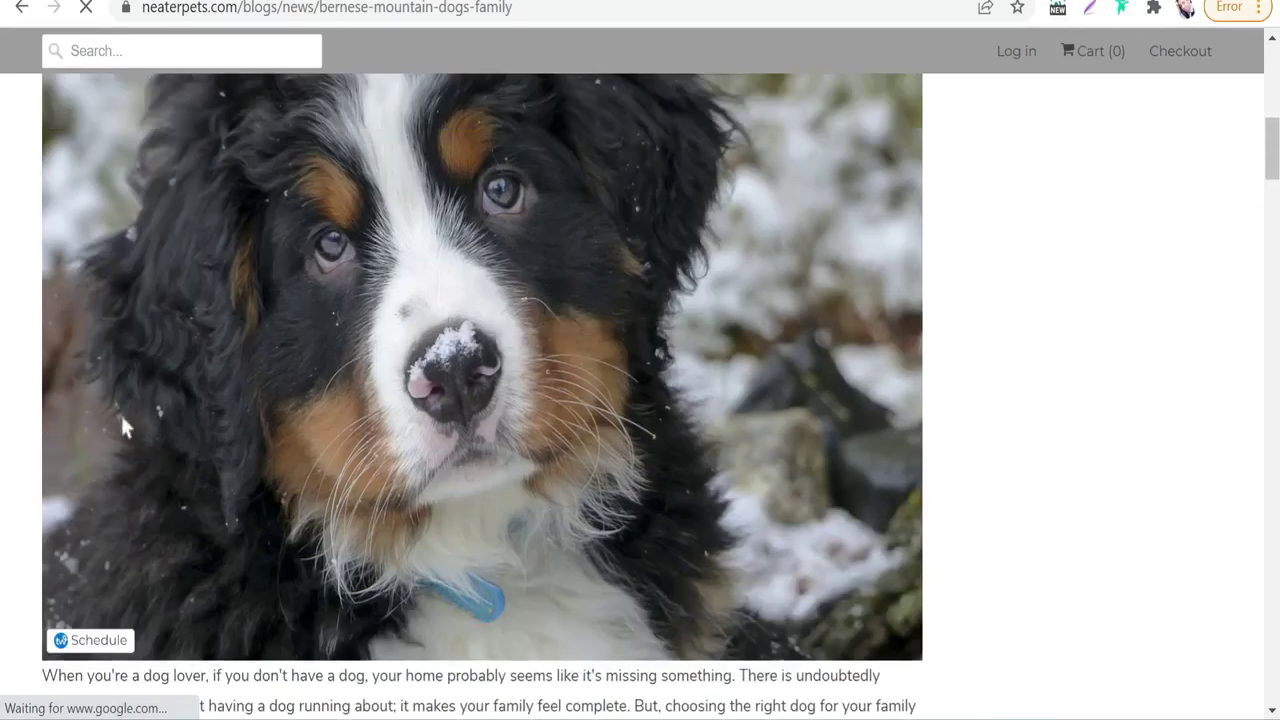
# Copy the article's two introductory paragraphs below the snowy dog photo and paste them into the empty Blogger post.
pyautogui.scroll(4, 120, 423)
pyautogui.scroll(-7, 120, 414)
pyautogui.moveTo(45, 222); pyautogui.dragTo(777, 449)
pyautogui.rightClick(280, 258)
pyautogui.click(300, 268)
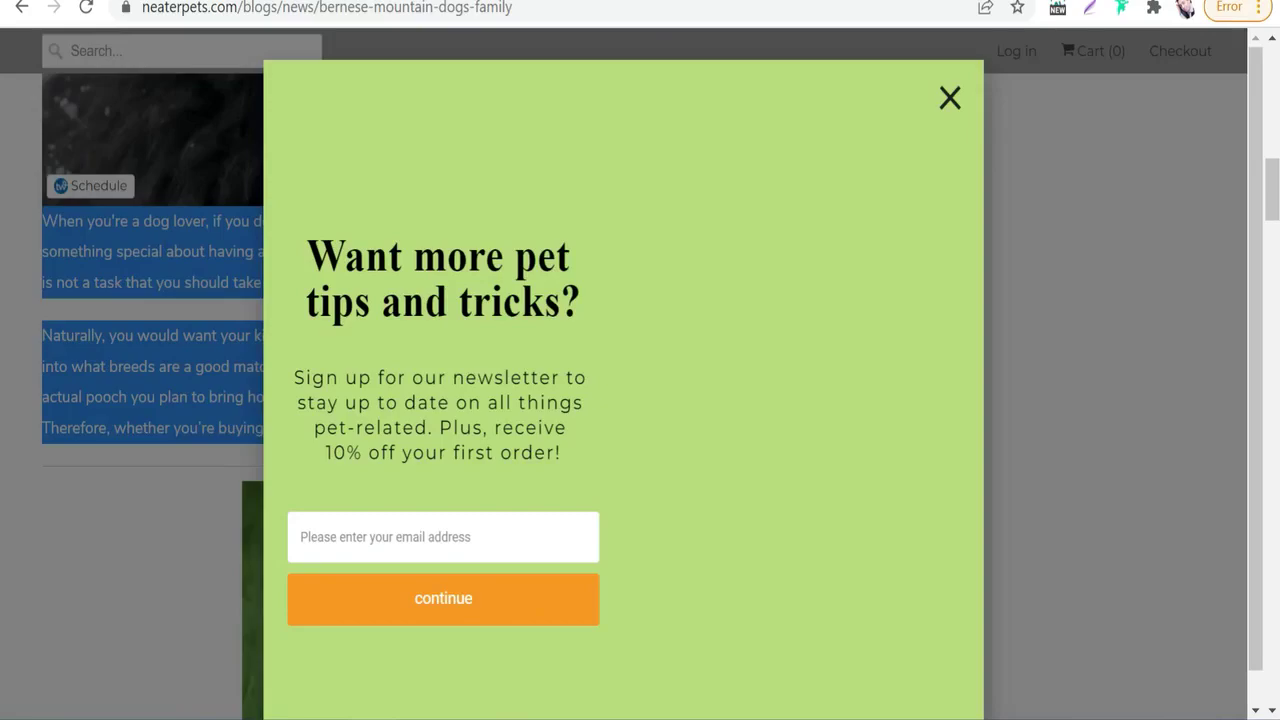
pyautogui.hotkey('ctrl', 'Tab')
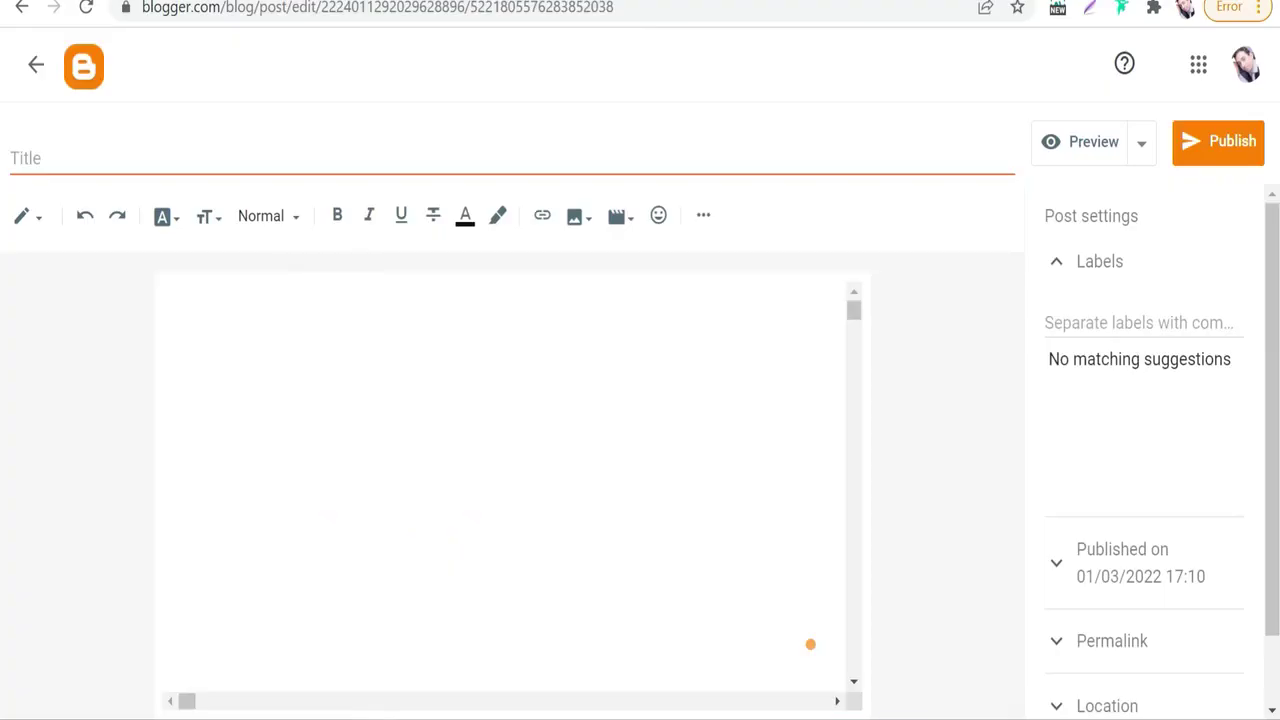
pyautogui.hotkey('ctrl', 'v')
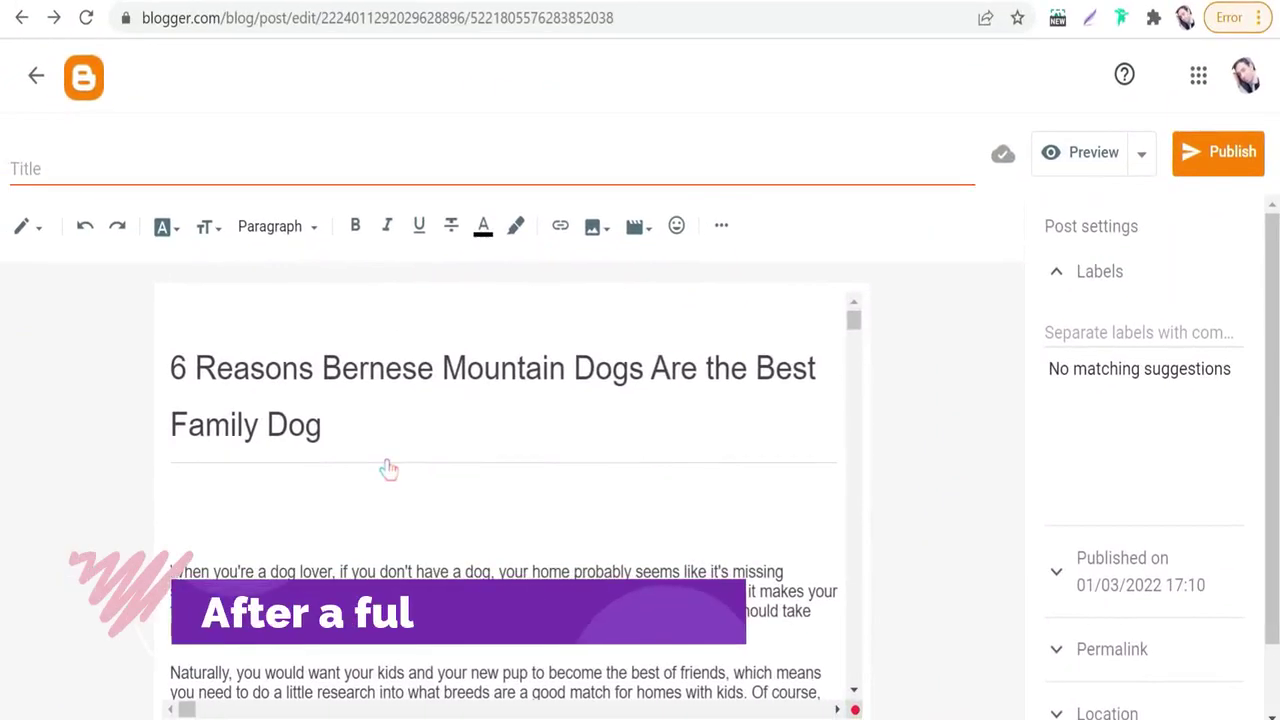
# Review the heading and opening sections of the article text in the post.
pyautogui.scroll(-4, 388, 469)
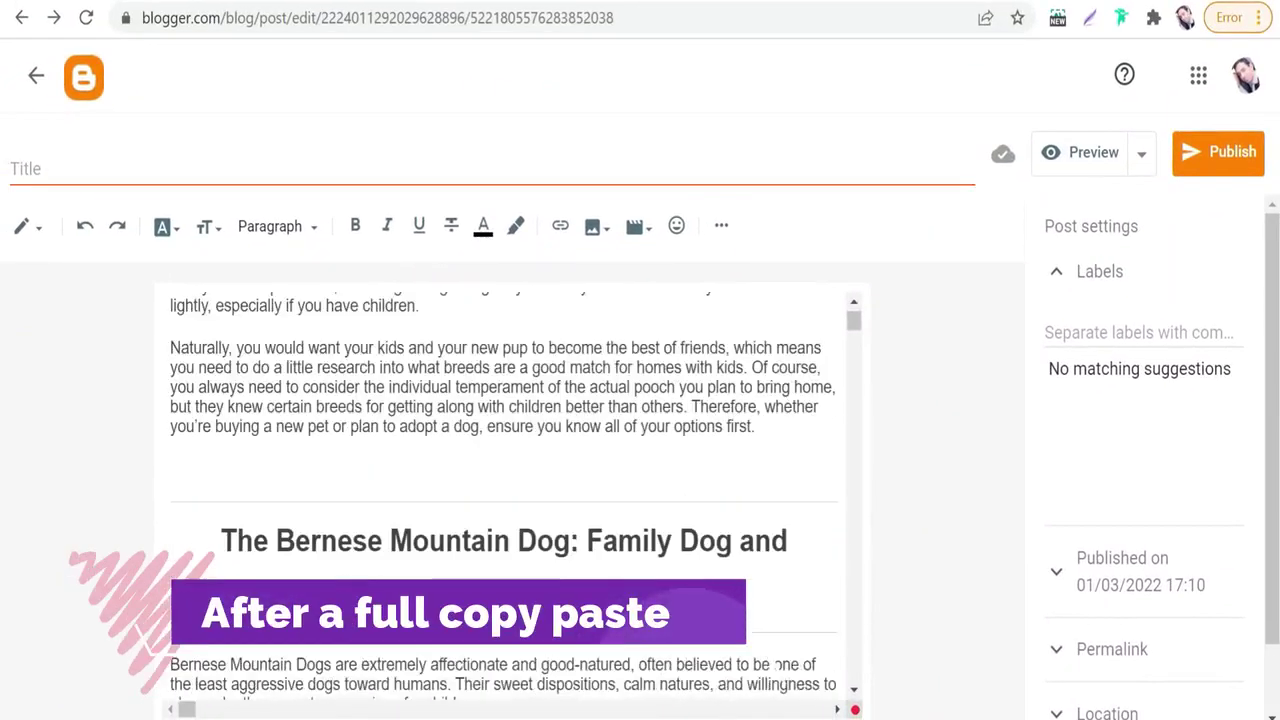
pyautogui.scroll(2, 330, 480)
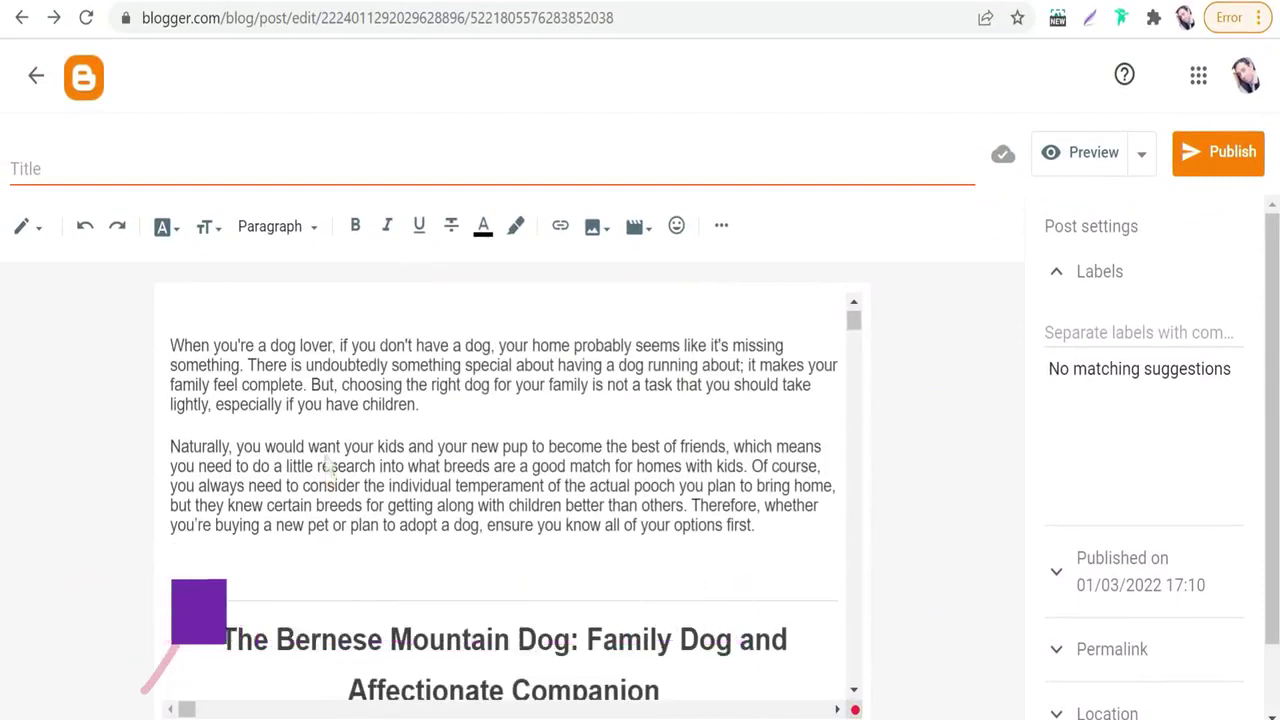
pyautogui.scroll(2, 330, 480)
pyautogui.scroll(-7, 340, 470)
pyautogui.scroll(3, 358, 458)
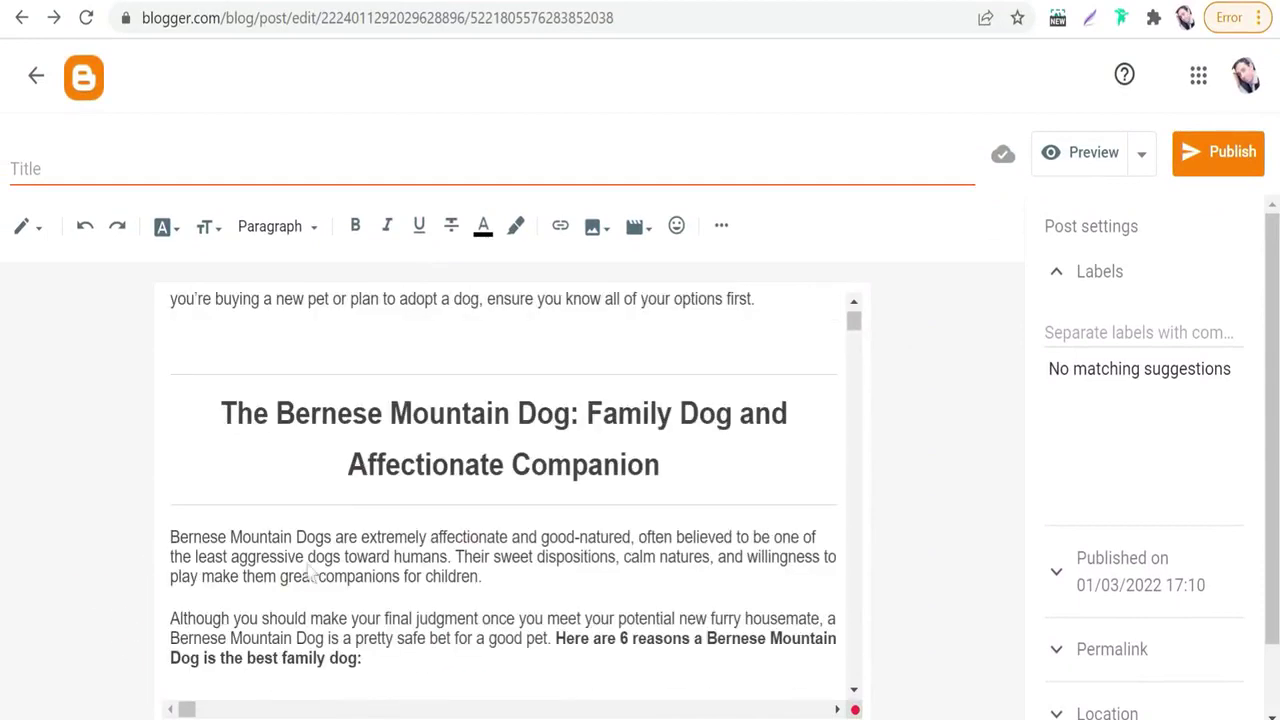
pyautogui.scroll(4, 305, 560)
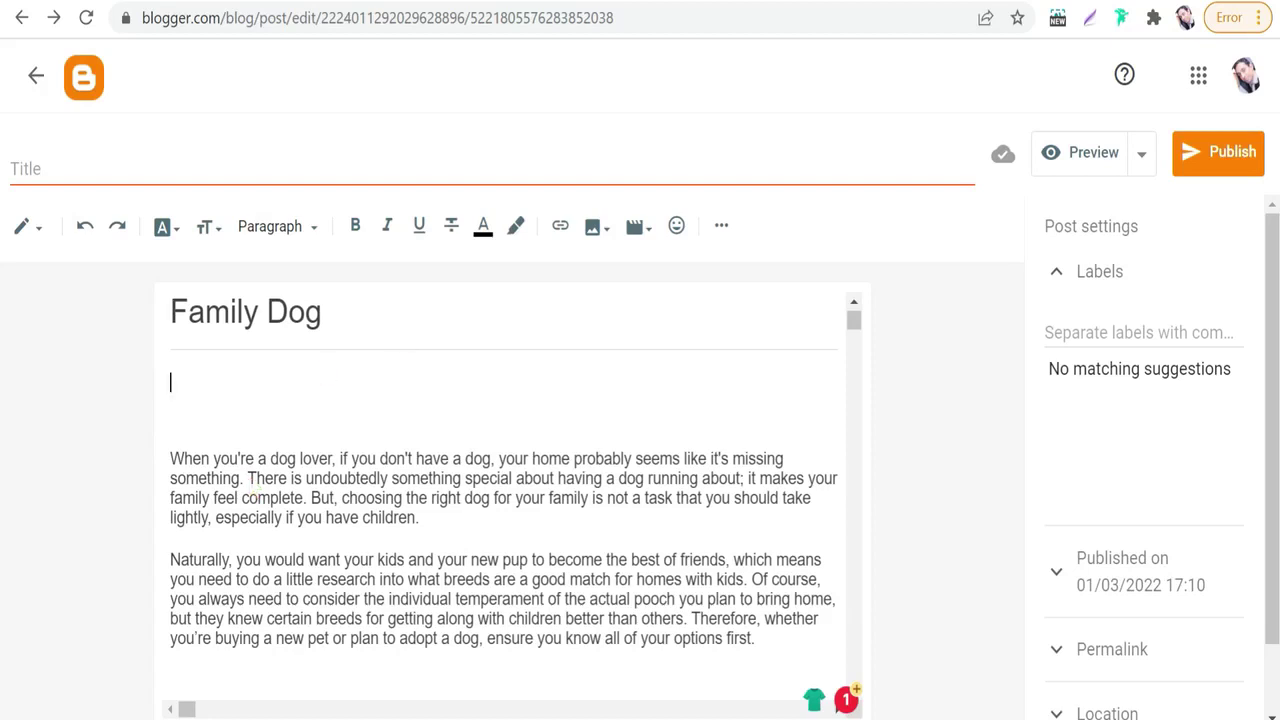
# Check the rest of the post down to the neaterpets.com source line, highlight that line, and return to the heading.
pyautogui.scroll(-5, 263, 447)
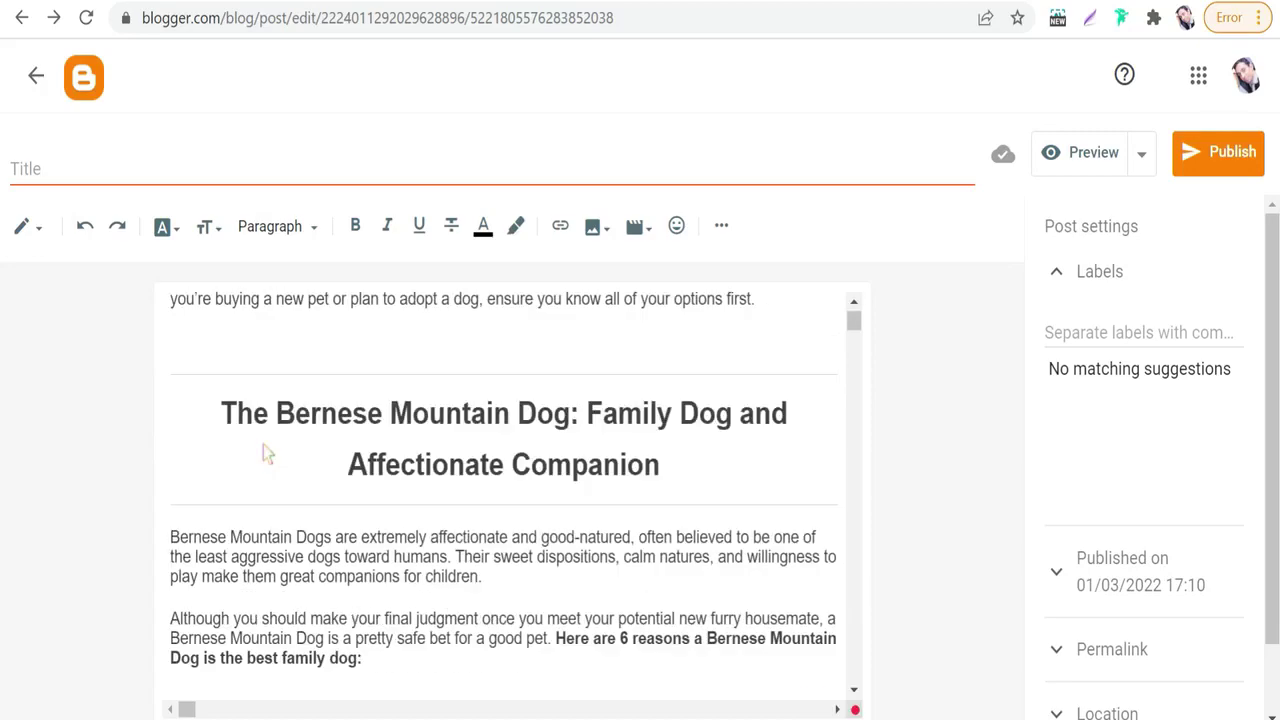
pyautogui.scroll(-10, 263, 447)
pyautogui.scroll(-15, 265, 495)
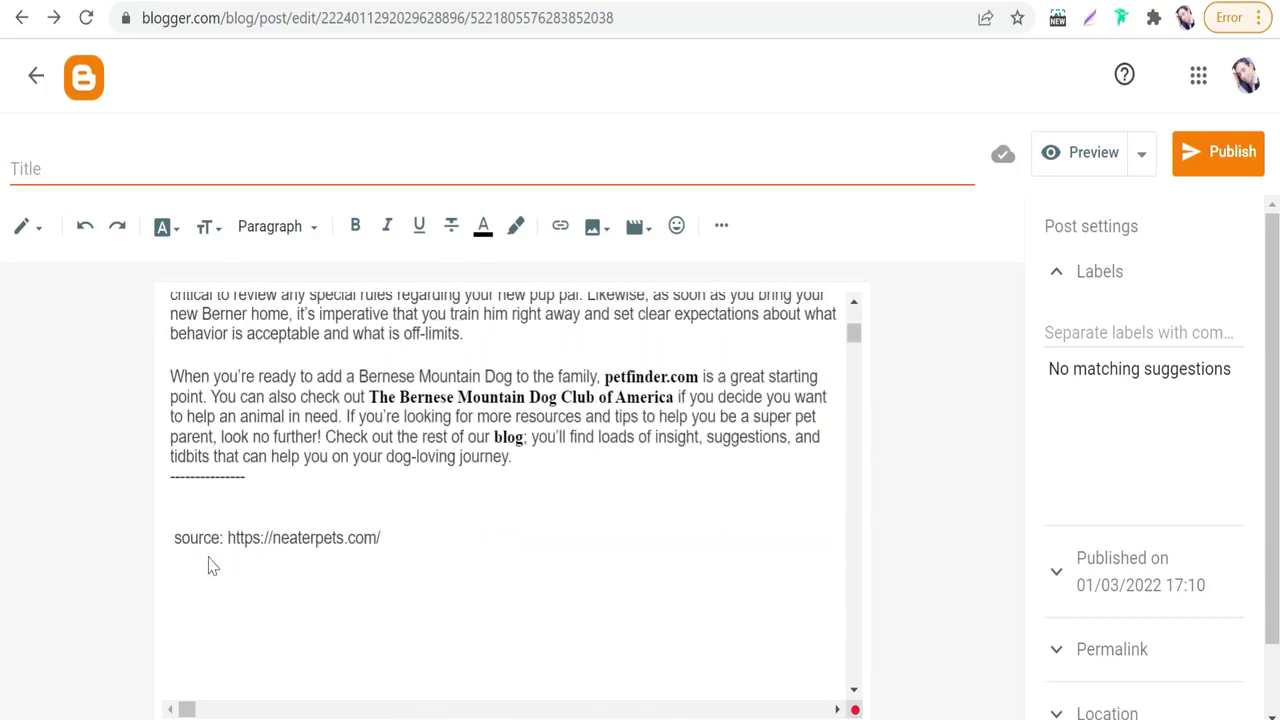
pyautogui.moveTo(173, 541); pyautogui.dragTo(409, 551)
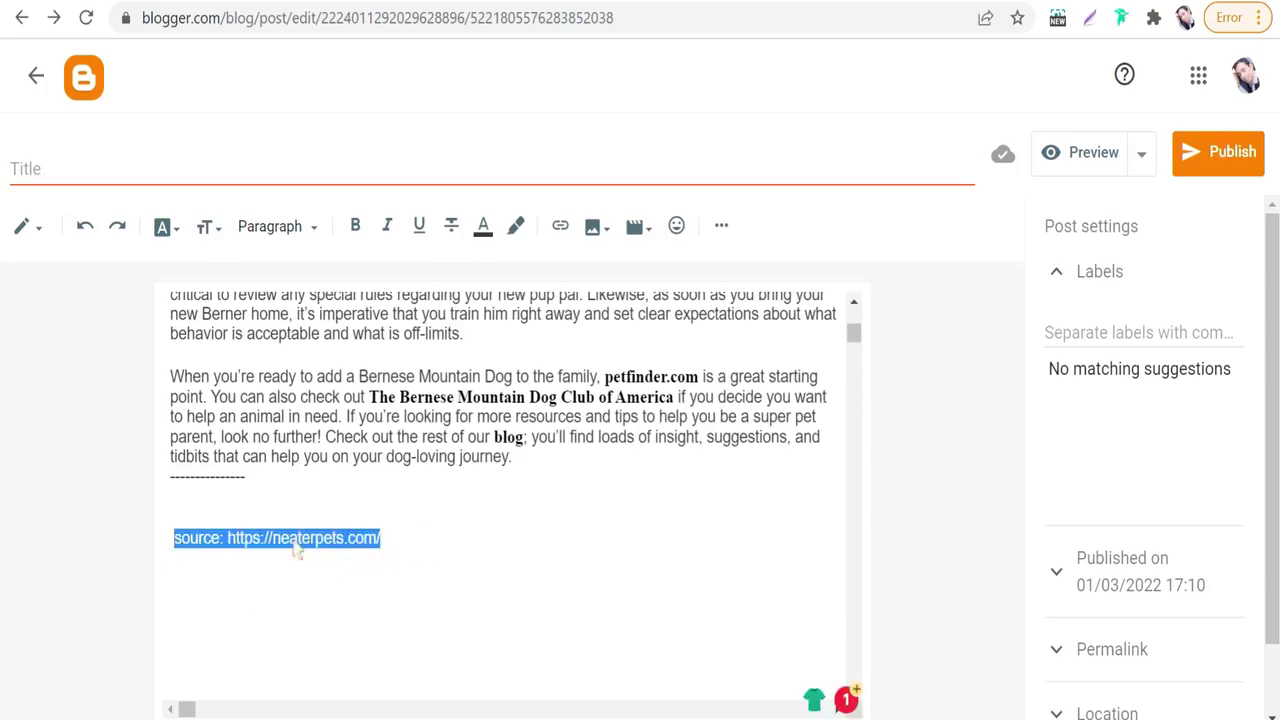
pyautogui.scroll(10, 297, 543)
pyautogui.scroll(15, 357, 515)
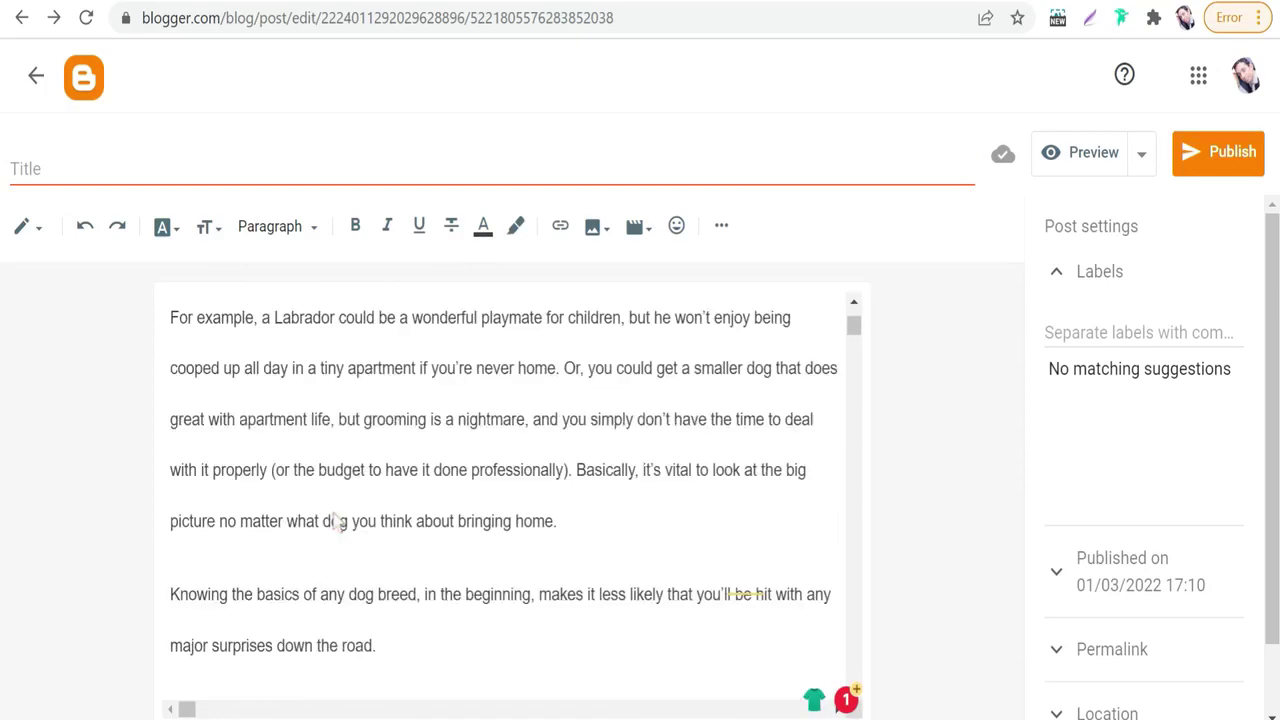
pyautogui.scroll(3, 357, 513)
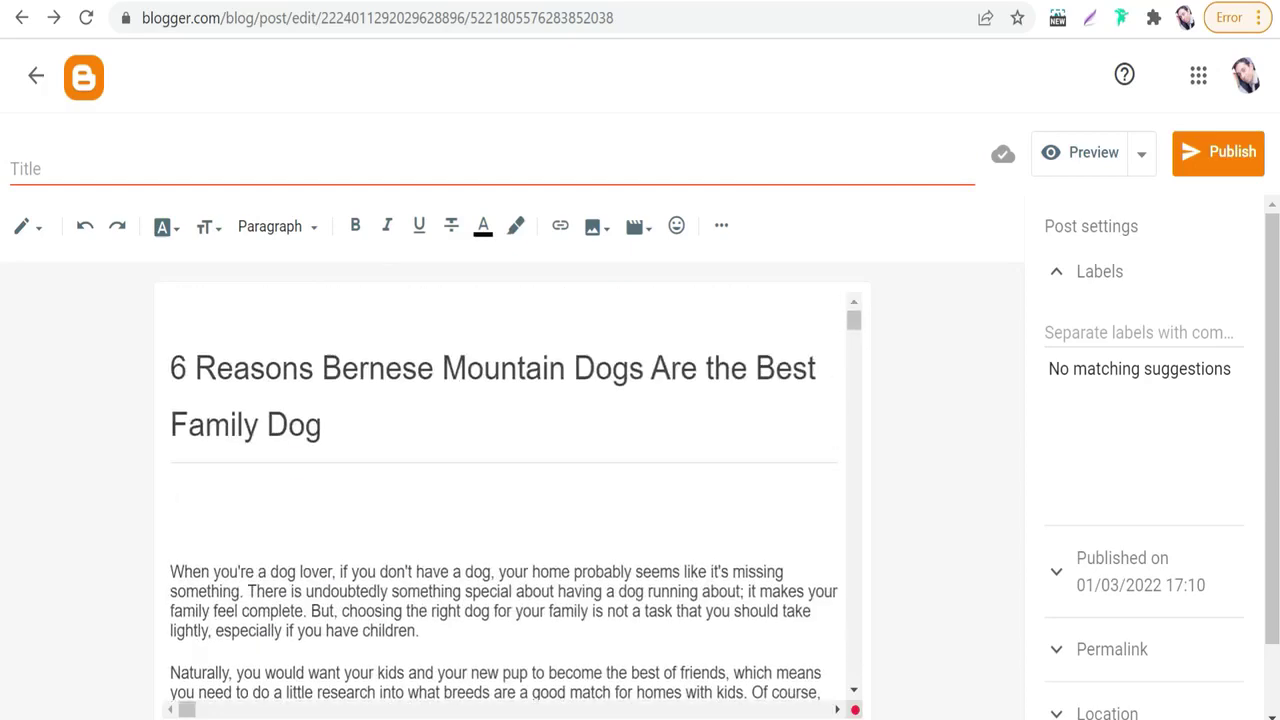
# Show Google image results for bernese mountain dogs, limited to Creative Commons licenses.
pyautogui.hotkey('ctrl', 'Tab')
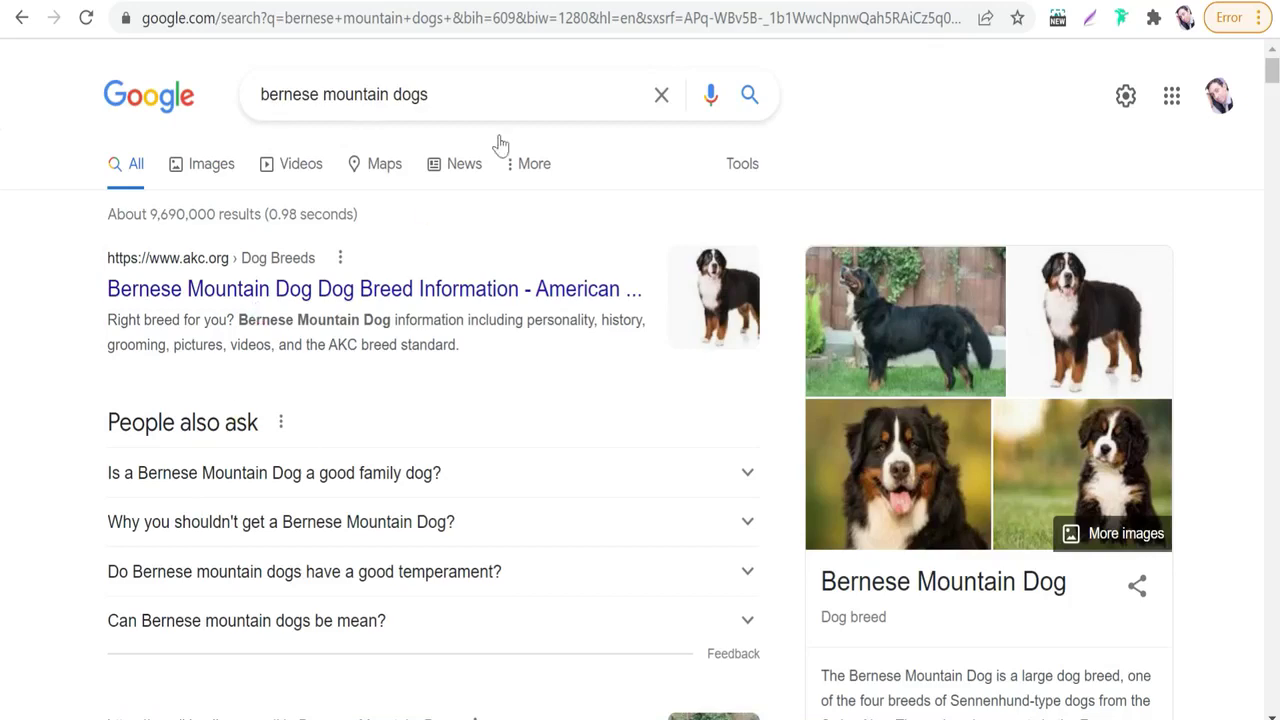
pyautogui.click(211, 169)
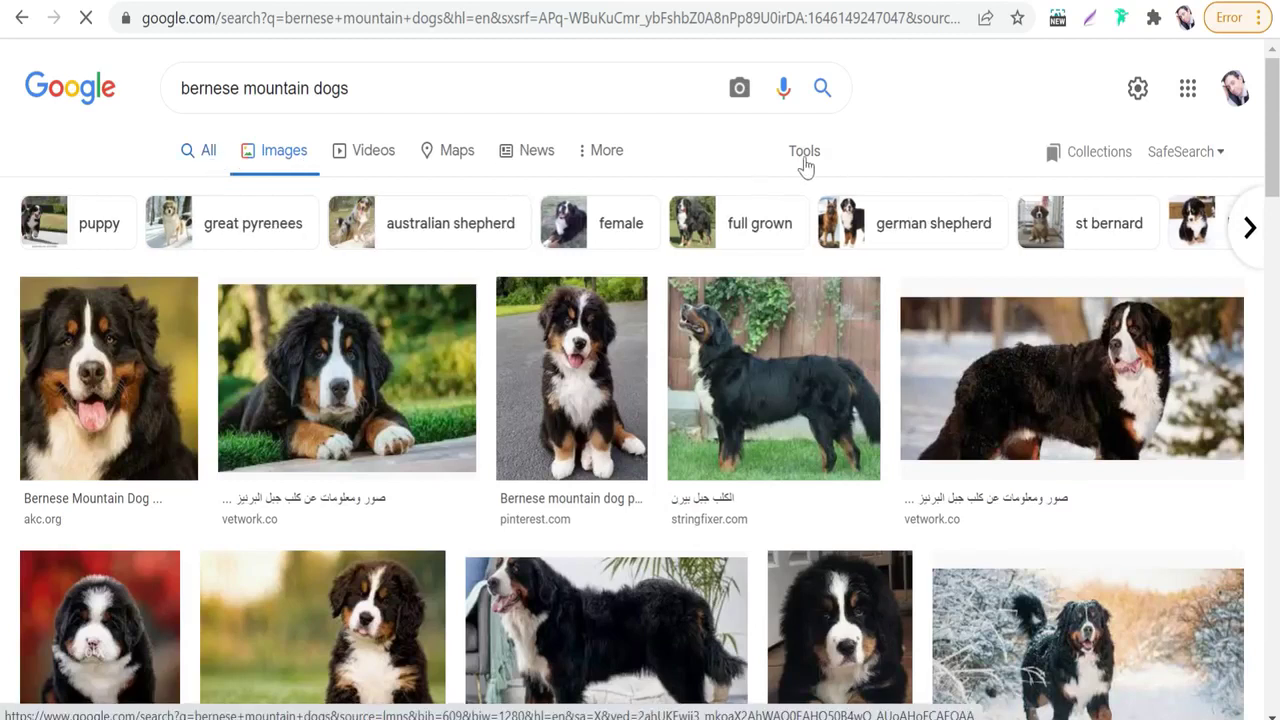
pyautogui.click(806, 161)
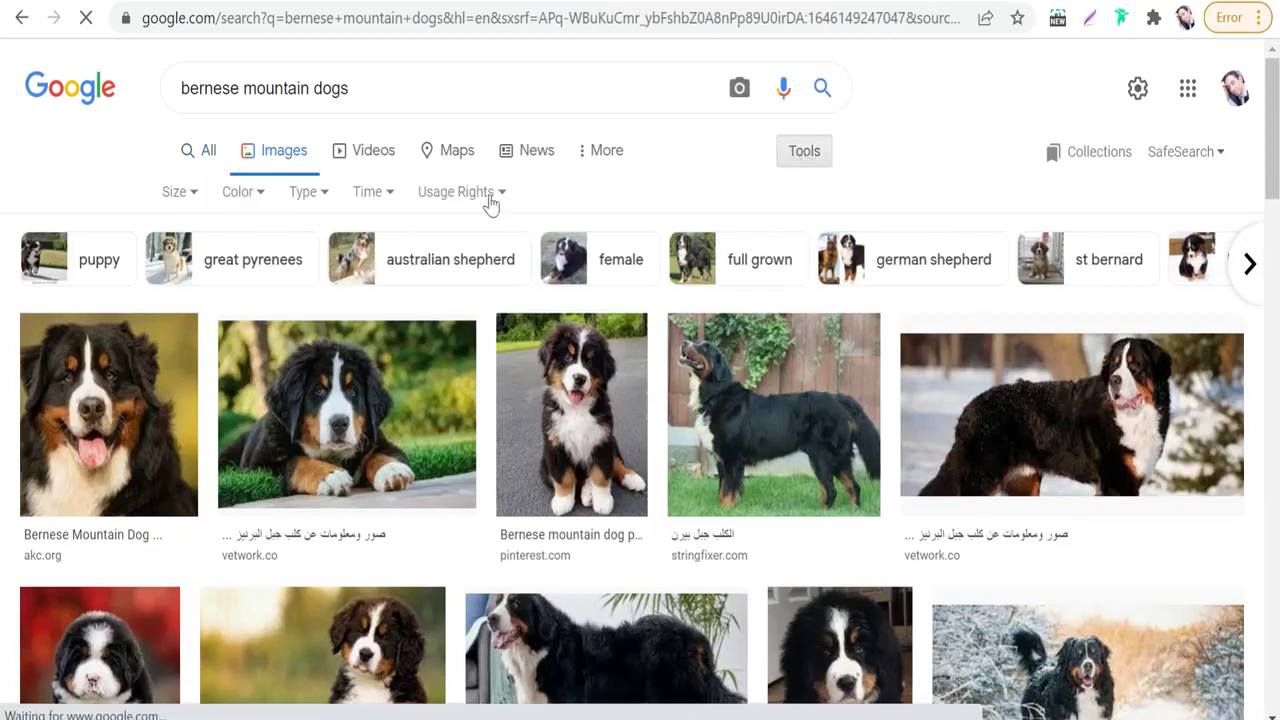
pyautogui.click(499, 196)
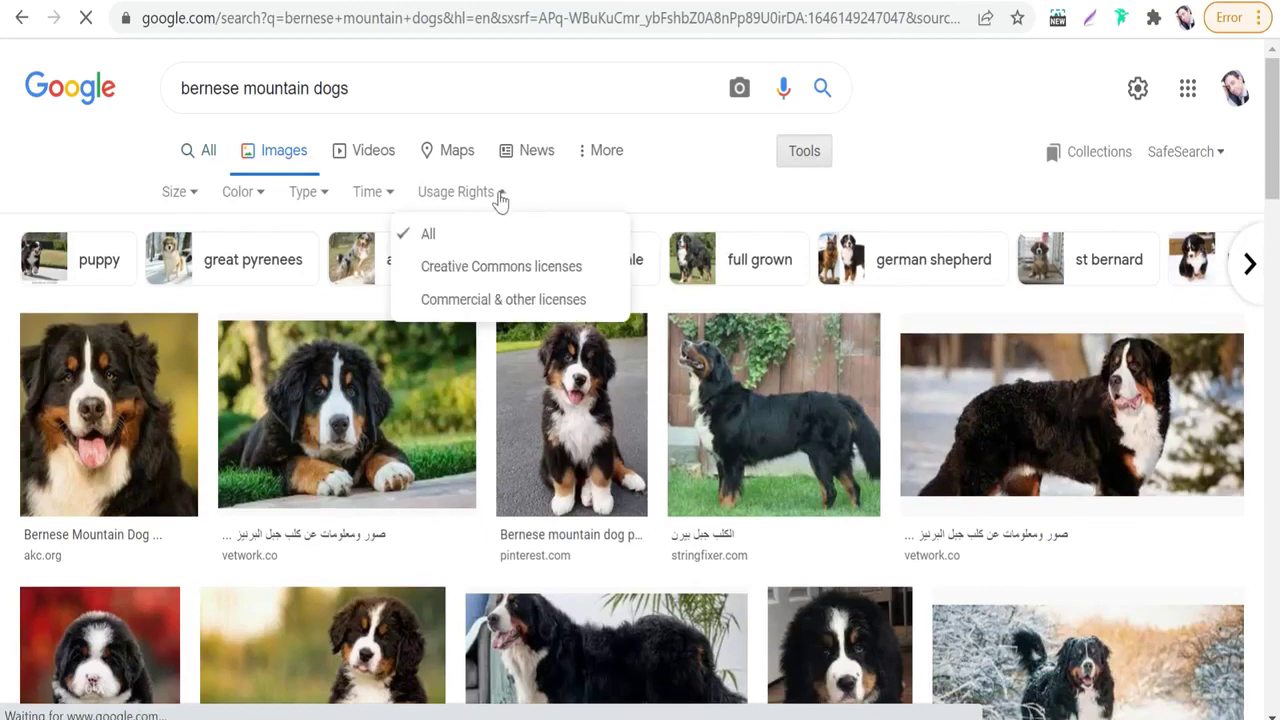
pyautogui.click(463, 270)
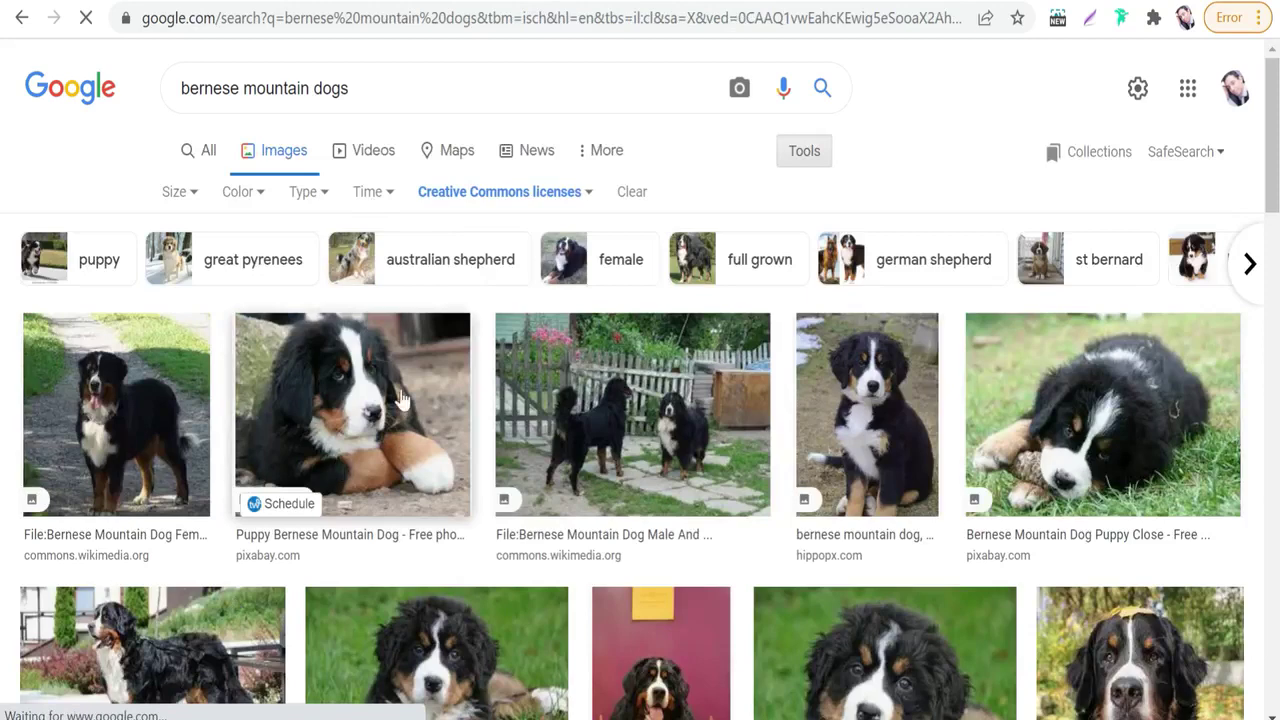
# Open the pxhere.com page of the Bernese puppy lying on grass and download the photo in its original size.
pyautogui.scroll(-1, 404, 415)
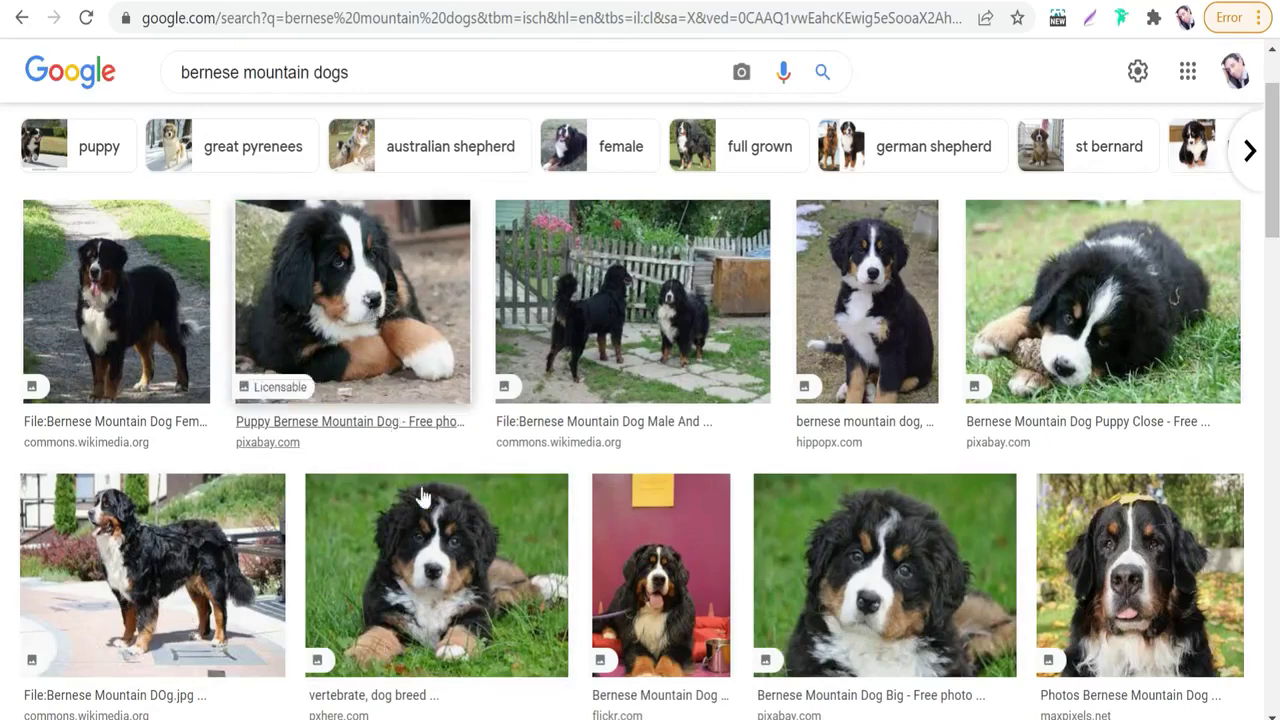
pyautogui.click(440, 562)
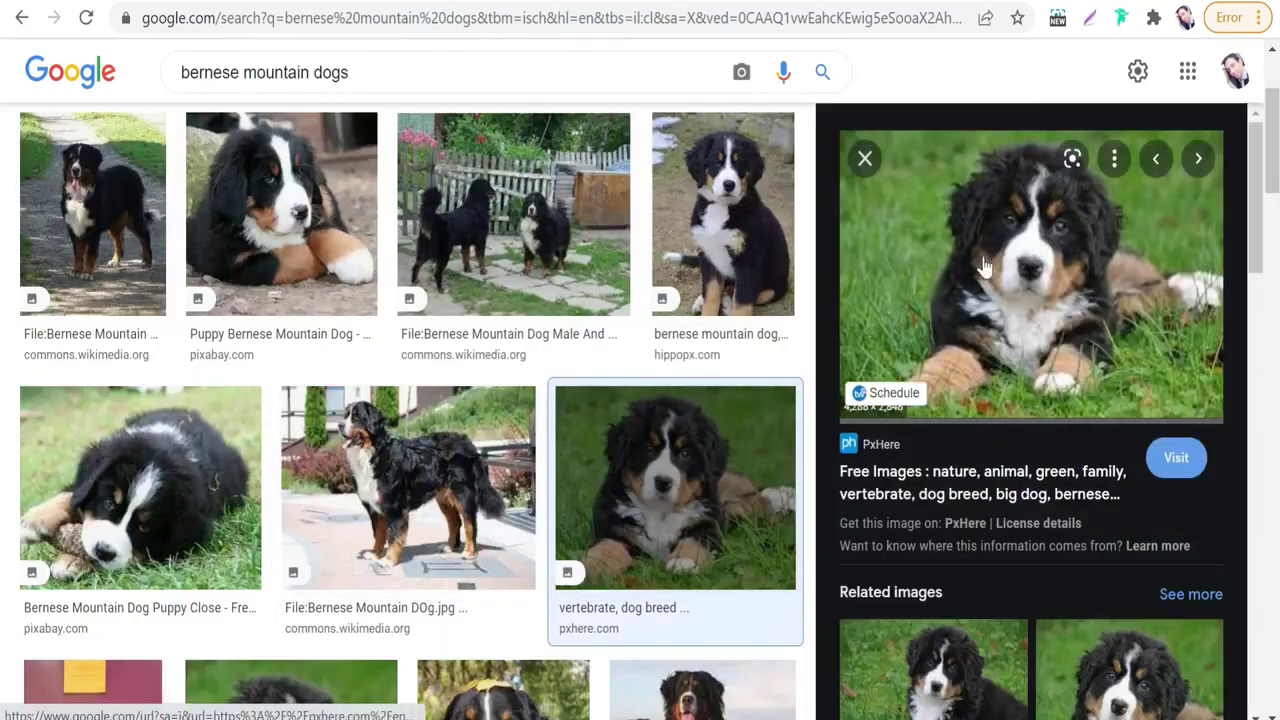
pyautogui.rightClick(977, 234)
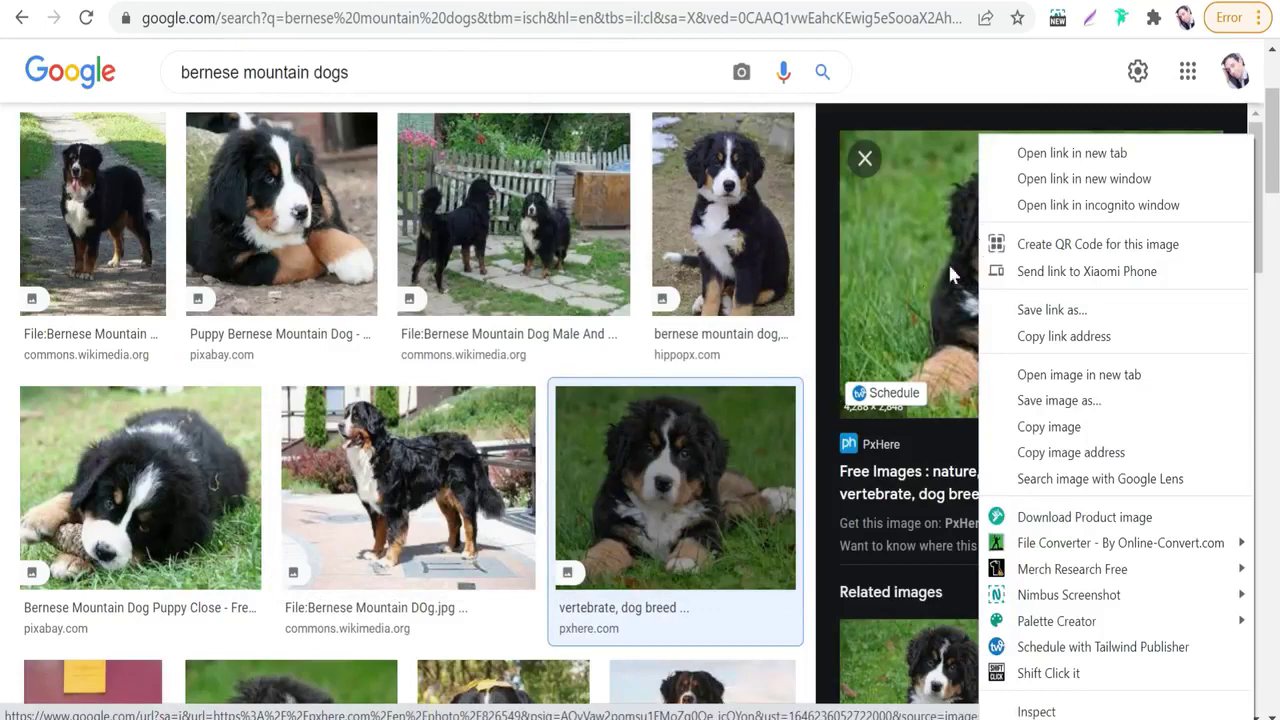
pyautogui.click(1090, 643)
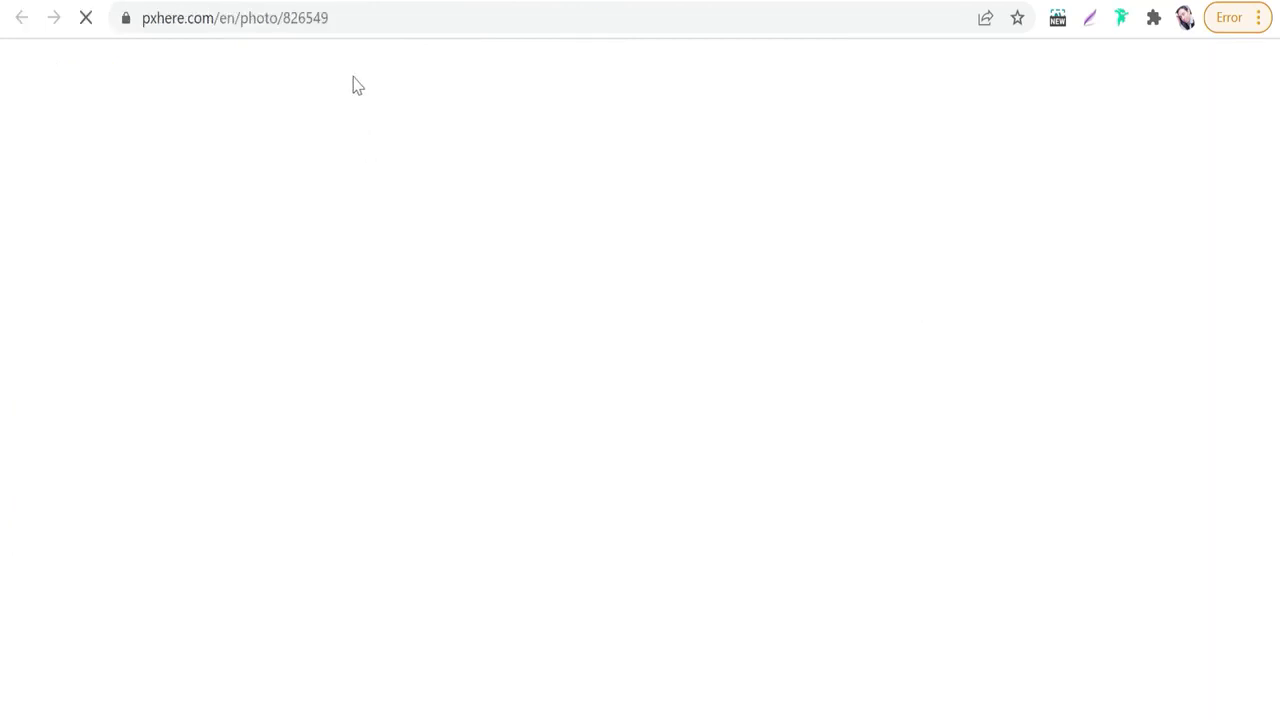
pyautogui.scroll(-5, 849, 280)
pyautogui.scroll(1, 903, 258)
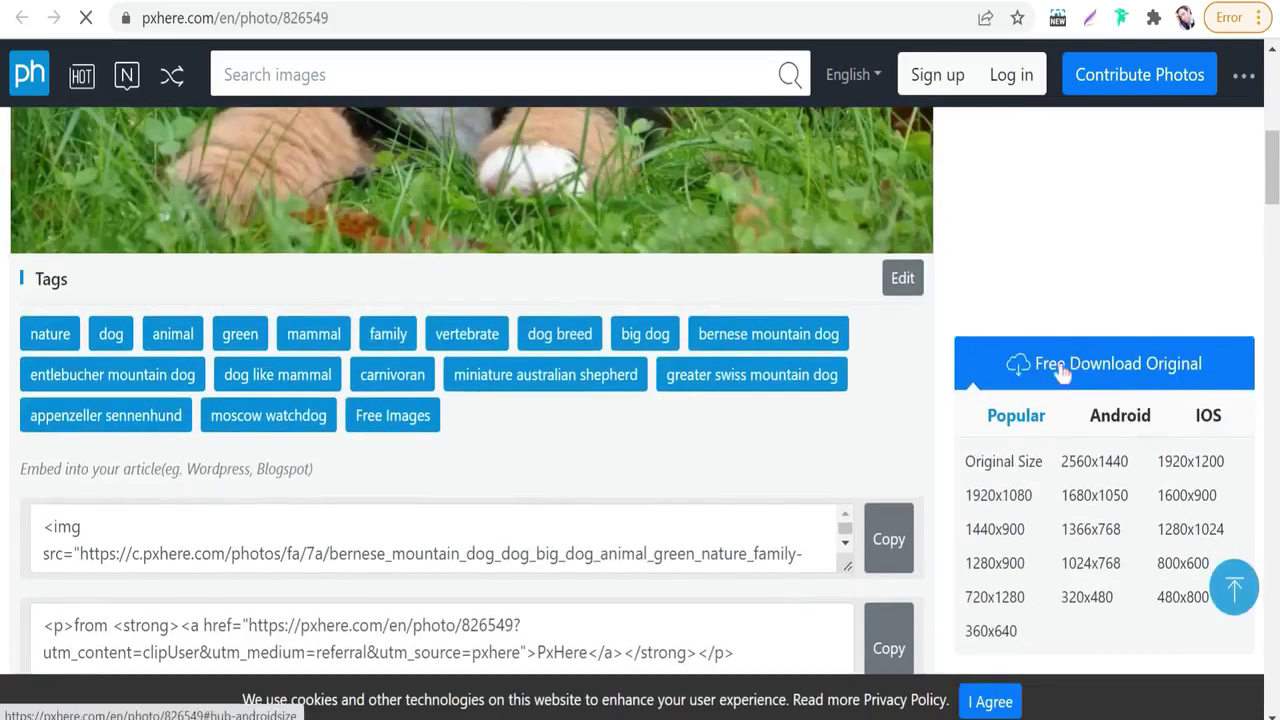
pyautogui.click(1060, 366)
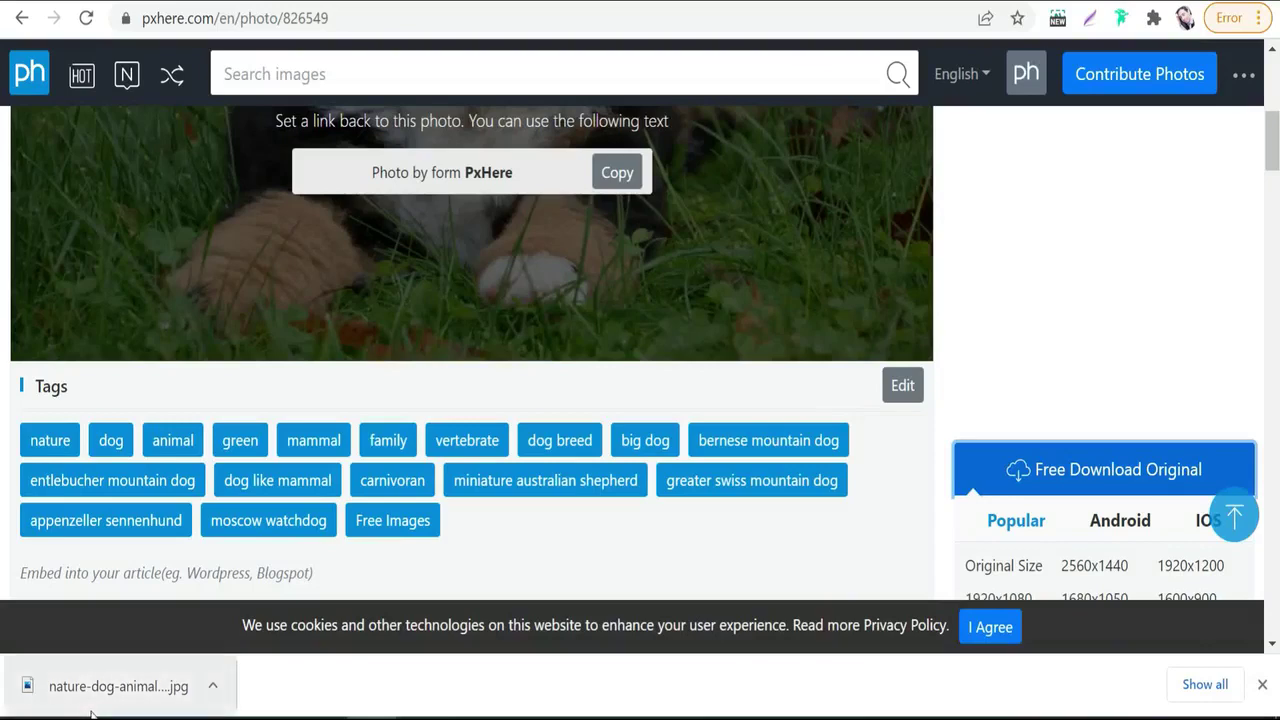
# Return to the Blogger post and insert the downloaded nature-dog-animal-green-mammal-family-826549-pxhere.com (1) image from the Downloads folder.
pyautogui.click(22, 18)
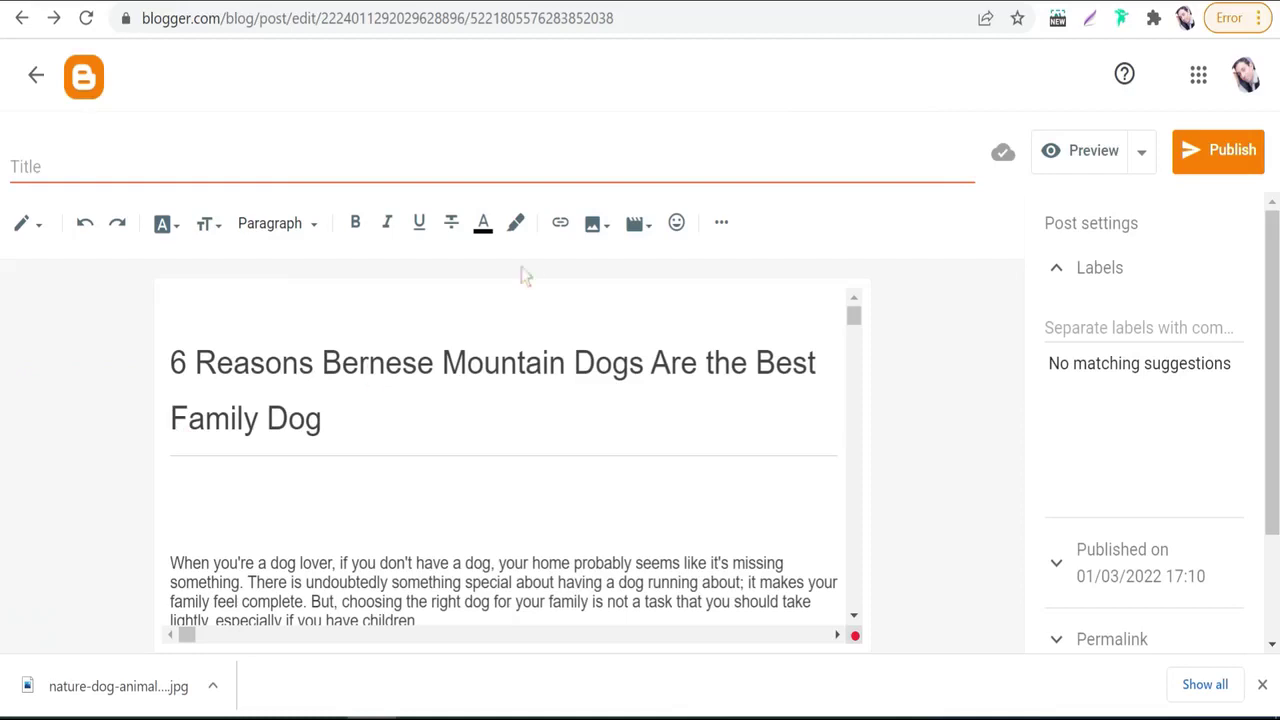
pyautogui.click(604, 229)
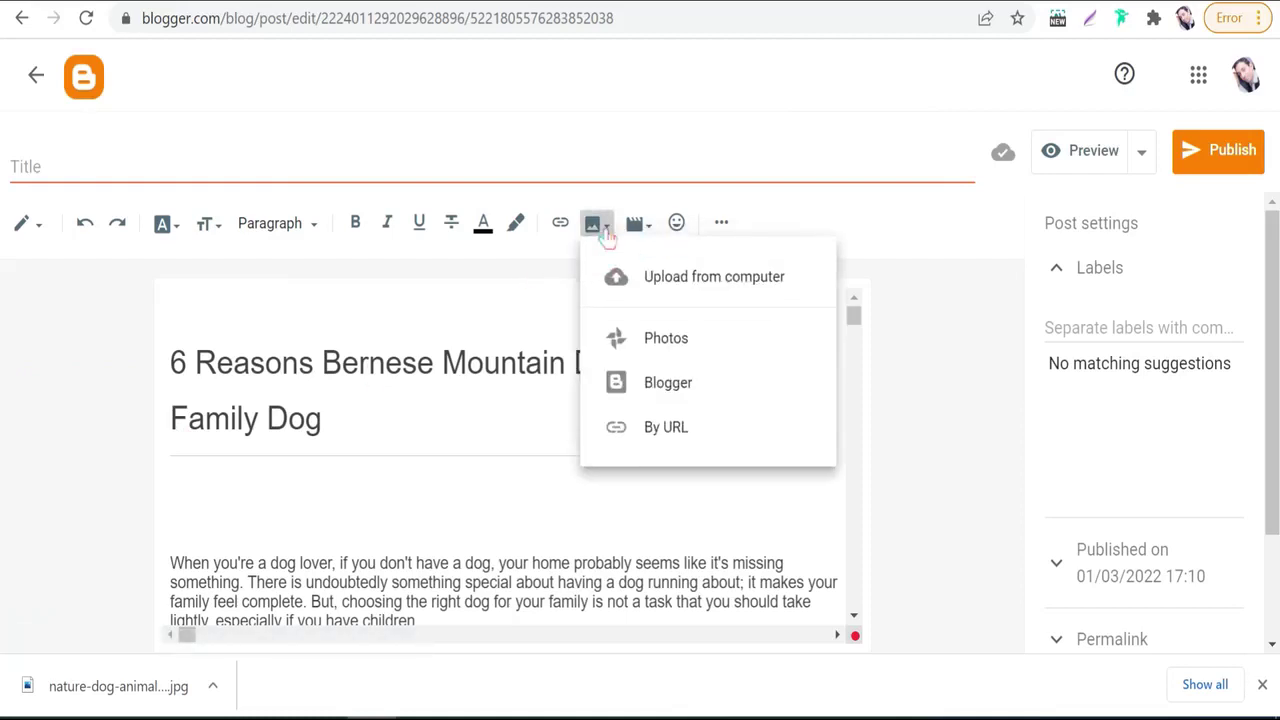
pyautogui.click(672, 287)
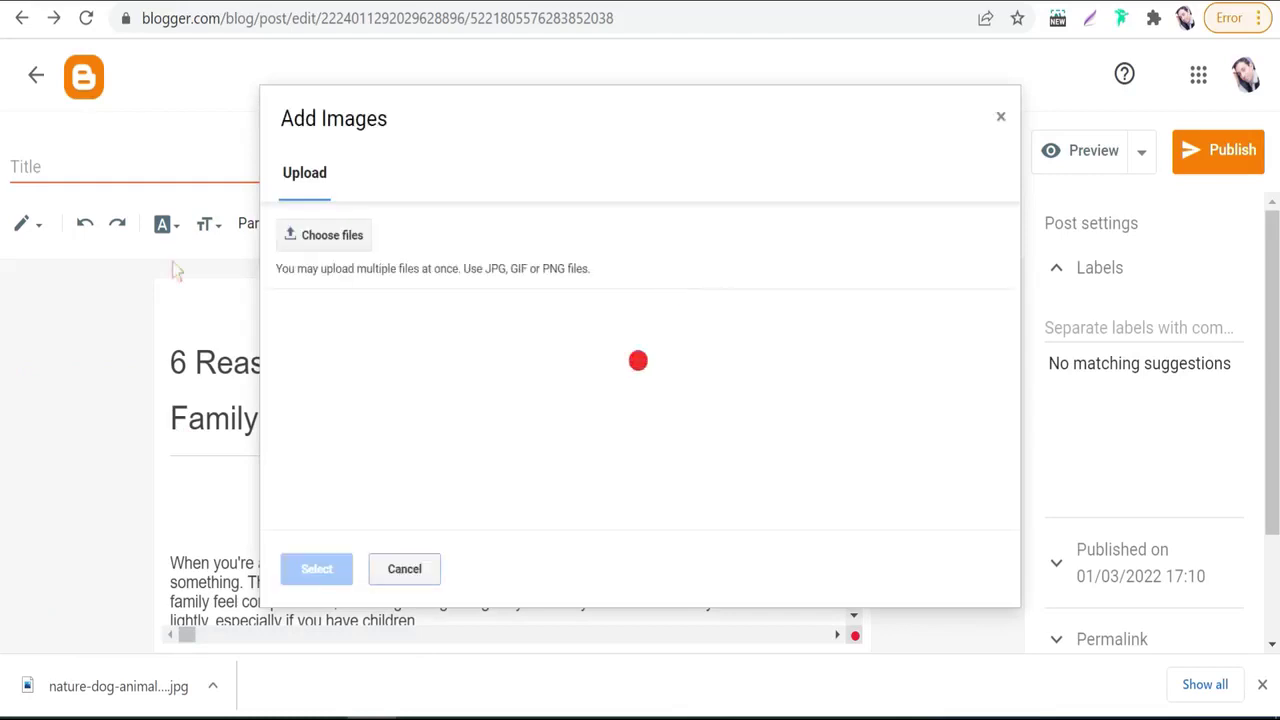
pyautogui.click(322, 244)
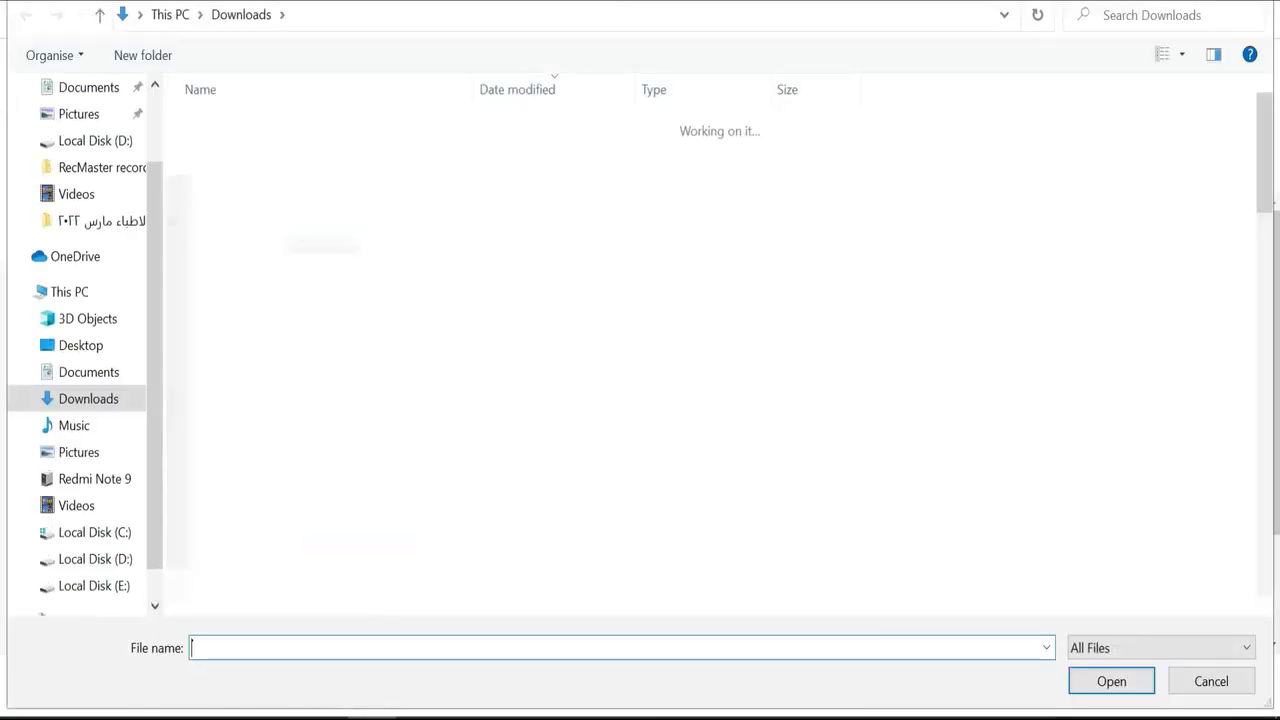
pyautogui.click(245, 158)
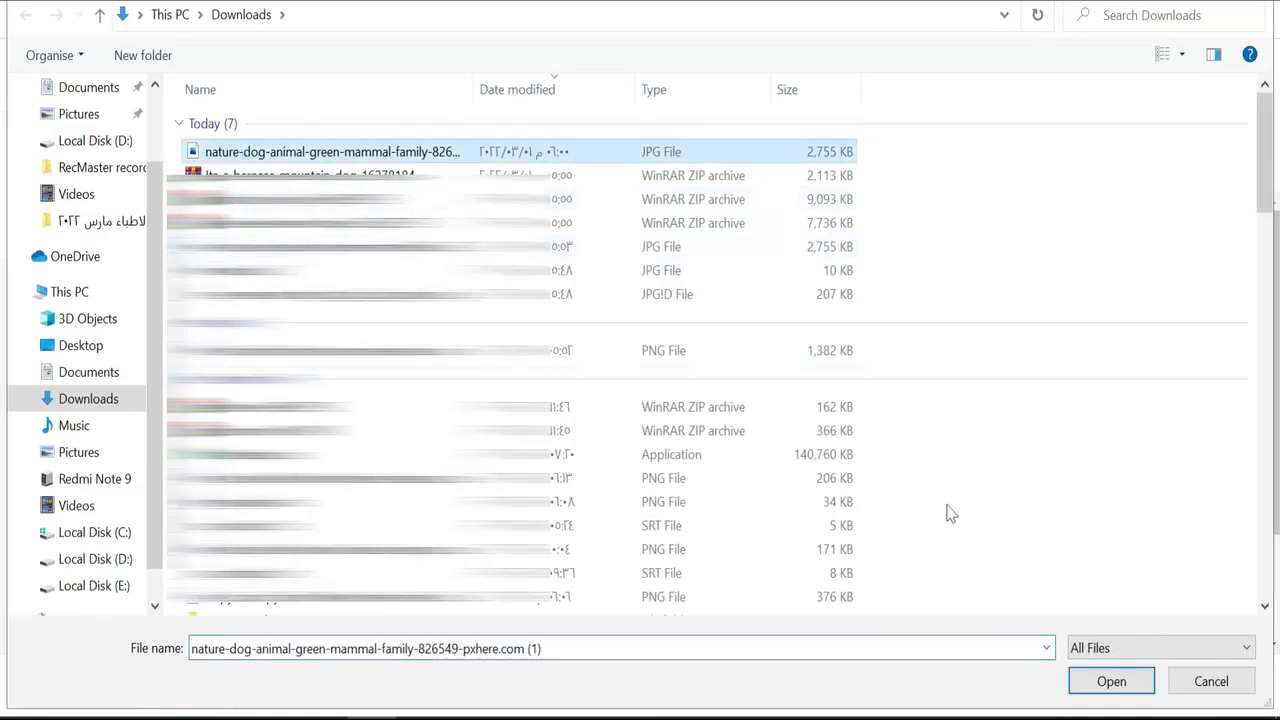
pyautogui.click(1108, 681)
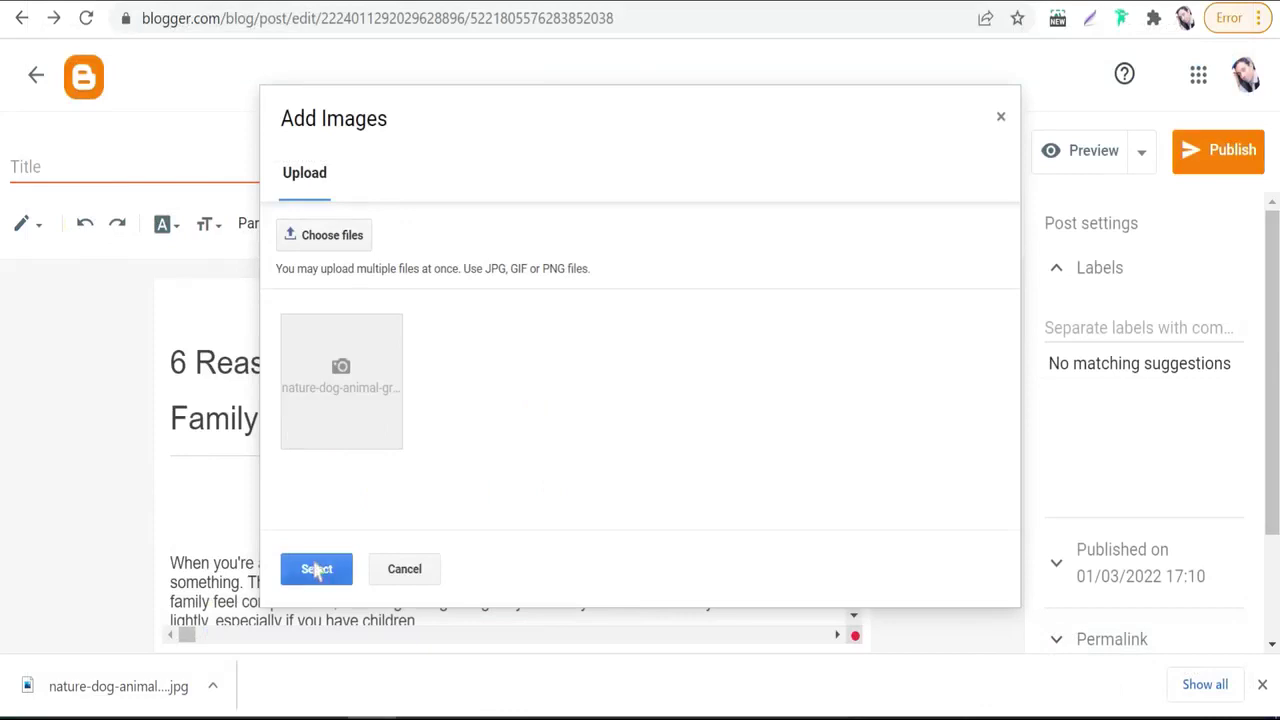
pyautogui.click(317, 570)
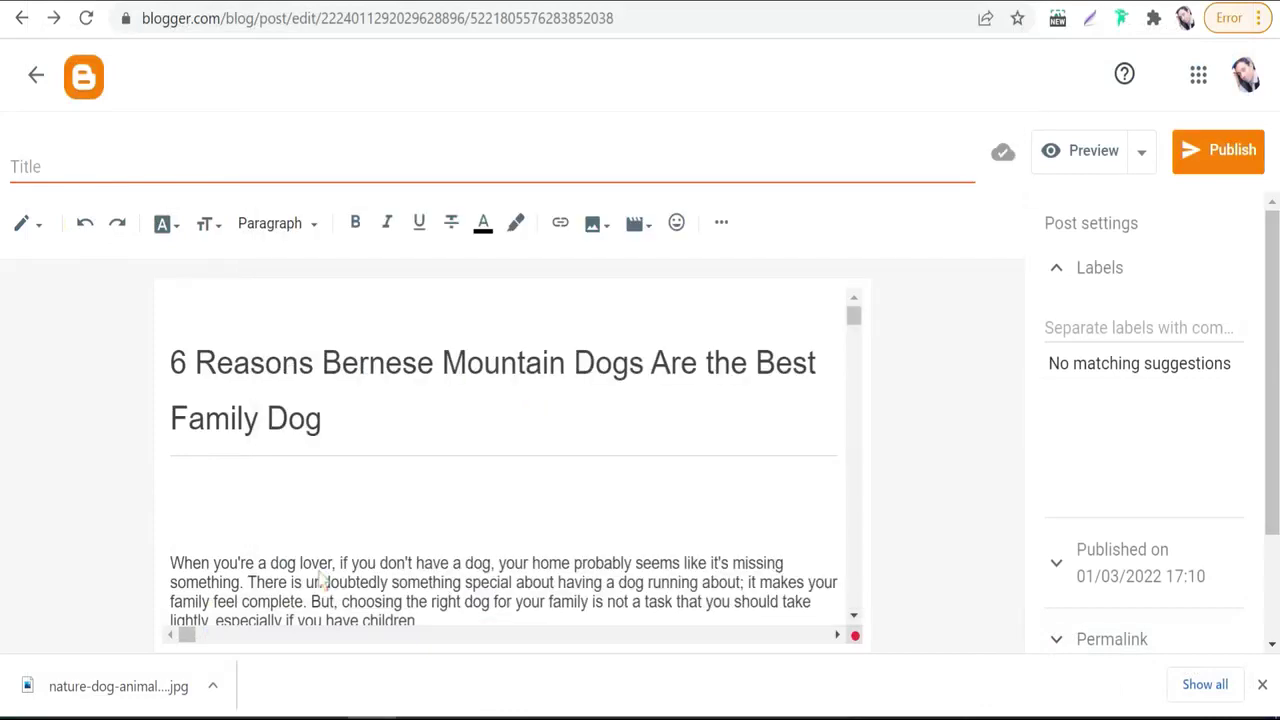
# Set the size of the inserted puppy photo to Extra large.
pyautogui.scroll(-2, 504, 470)
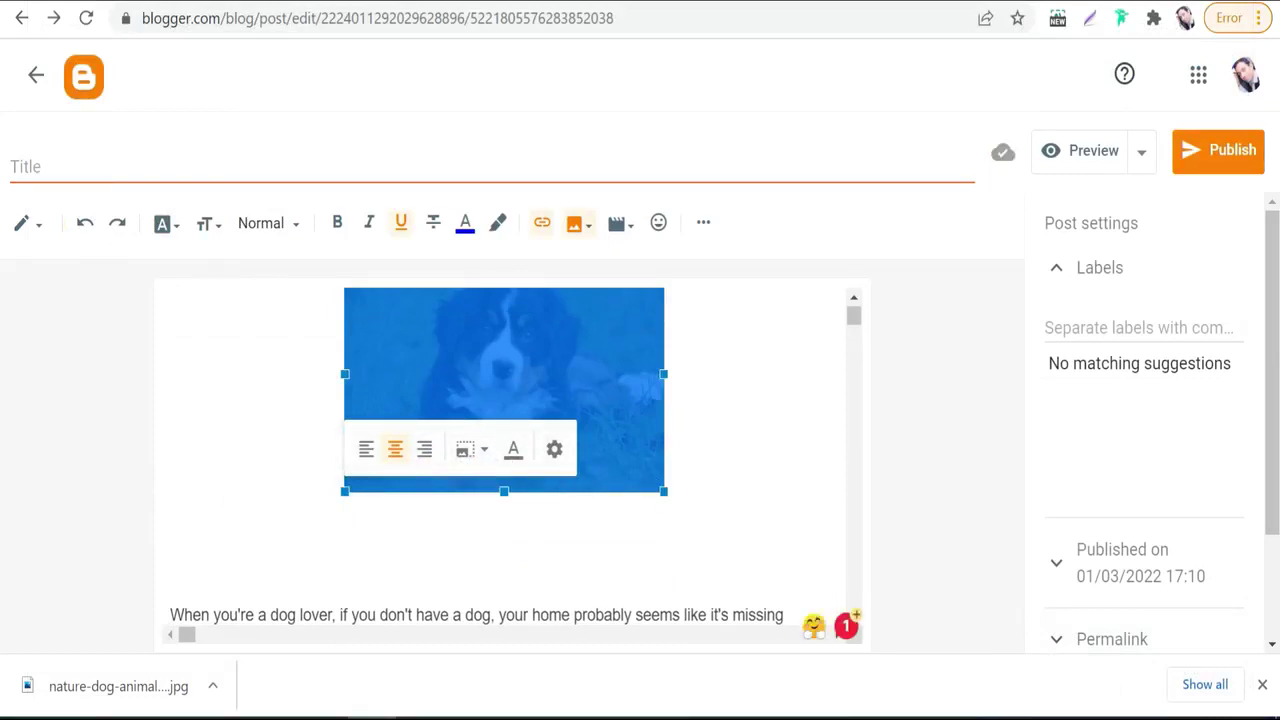
pyautogui.click(470, 449)
pyautogui.click(430, 508)
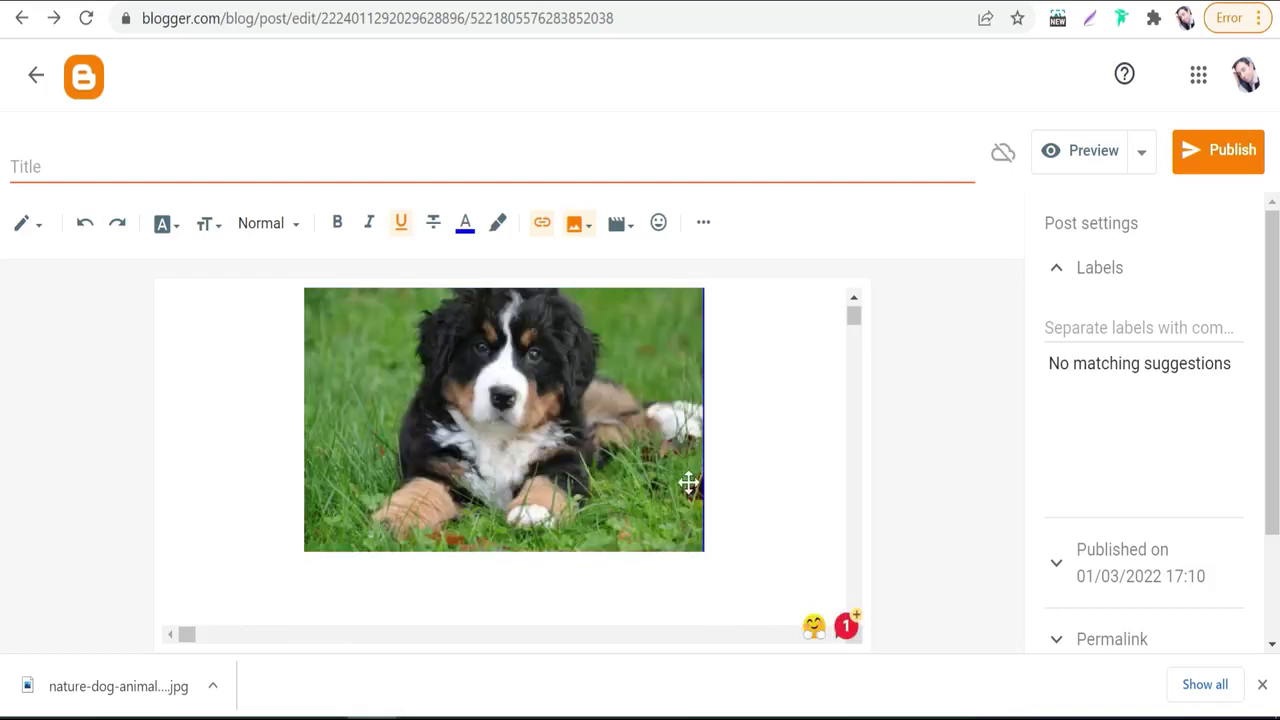
pyautogui.click(623, 411)
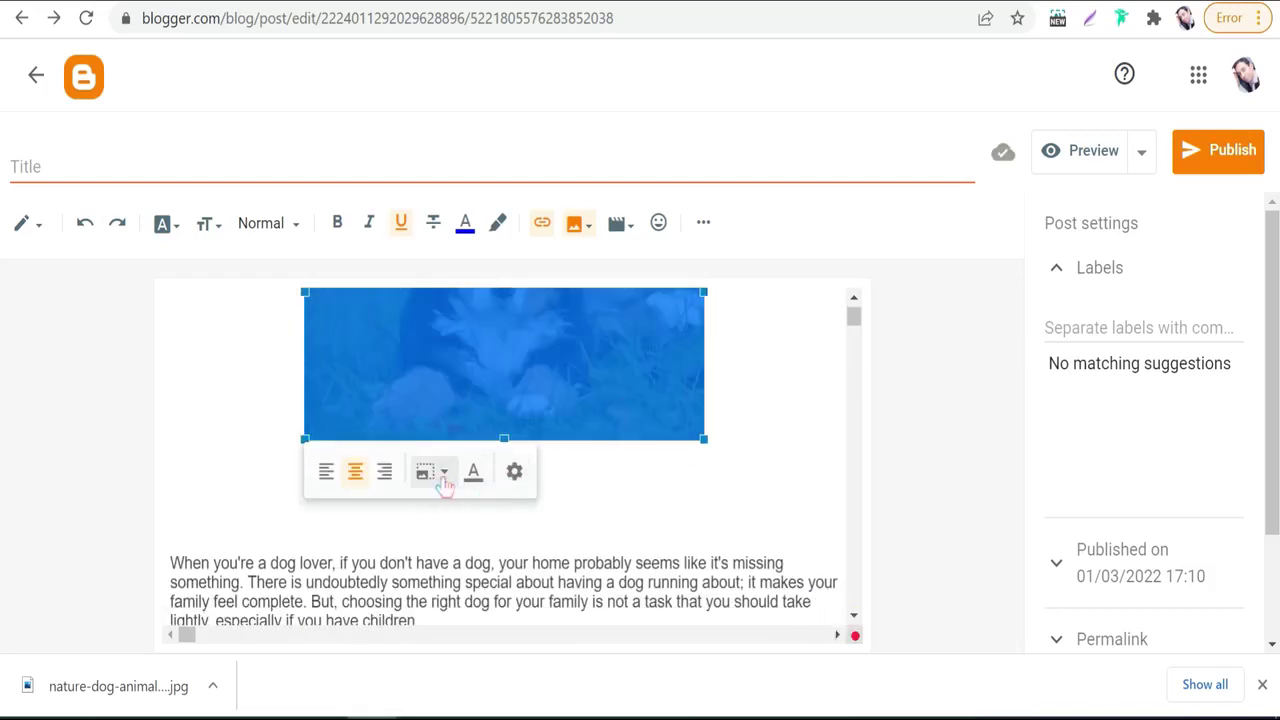
pyautogui.click(443, 476)
pyautogui.click(406, 556)
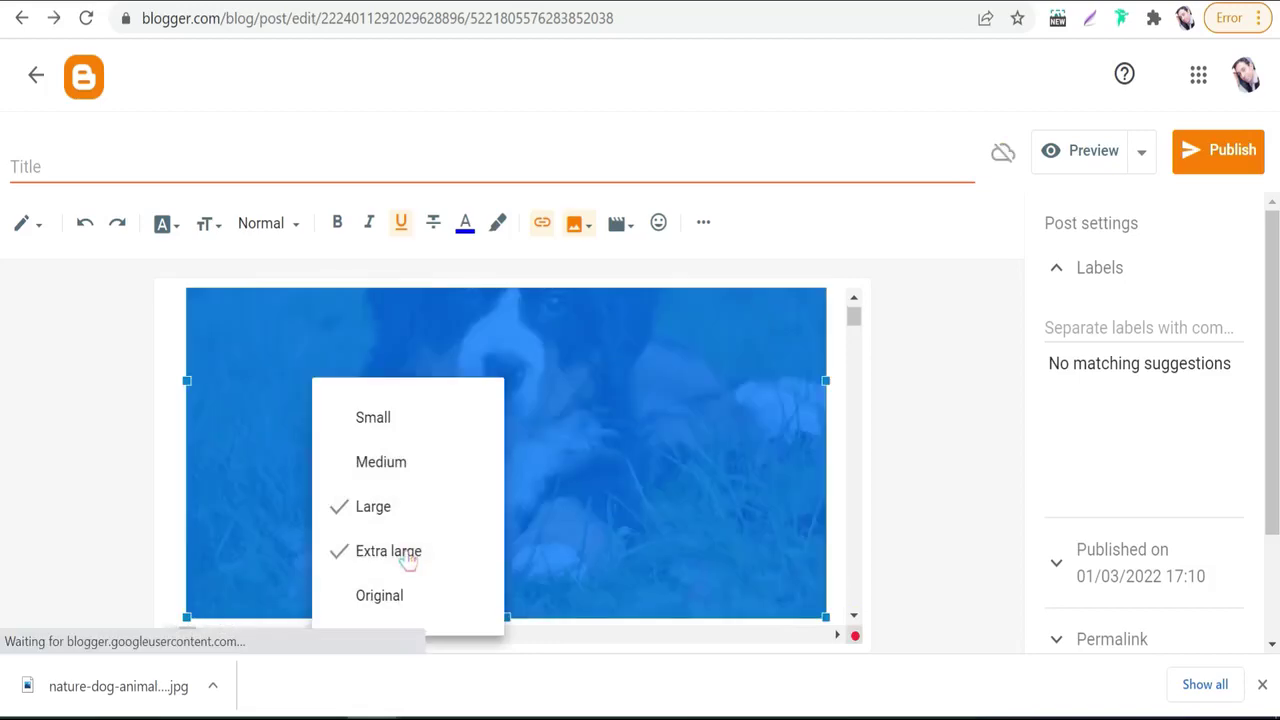
# Look over the post and the Placeit pillow mockup, and open the mockups folder in File Explorer to view its images.
pyautogui.scroll(-2, 757, 383)
pyautogui.scroll(4, 657, 434)
pyautogui.scroll(-1, 583, 448)
pyautogui.scroll(-5, 583, 448)
pyautogui.scroll(2, 583, 448)
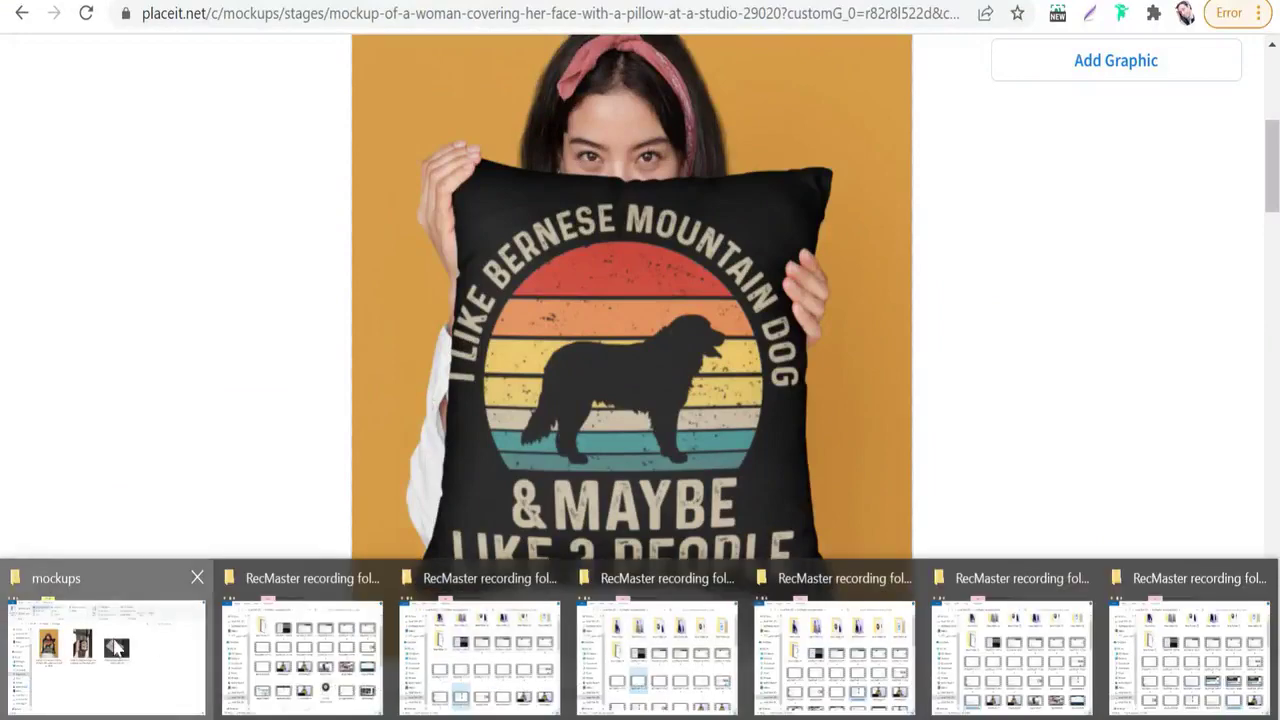
pyautogui.click(100, 650)
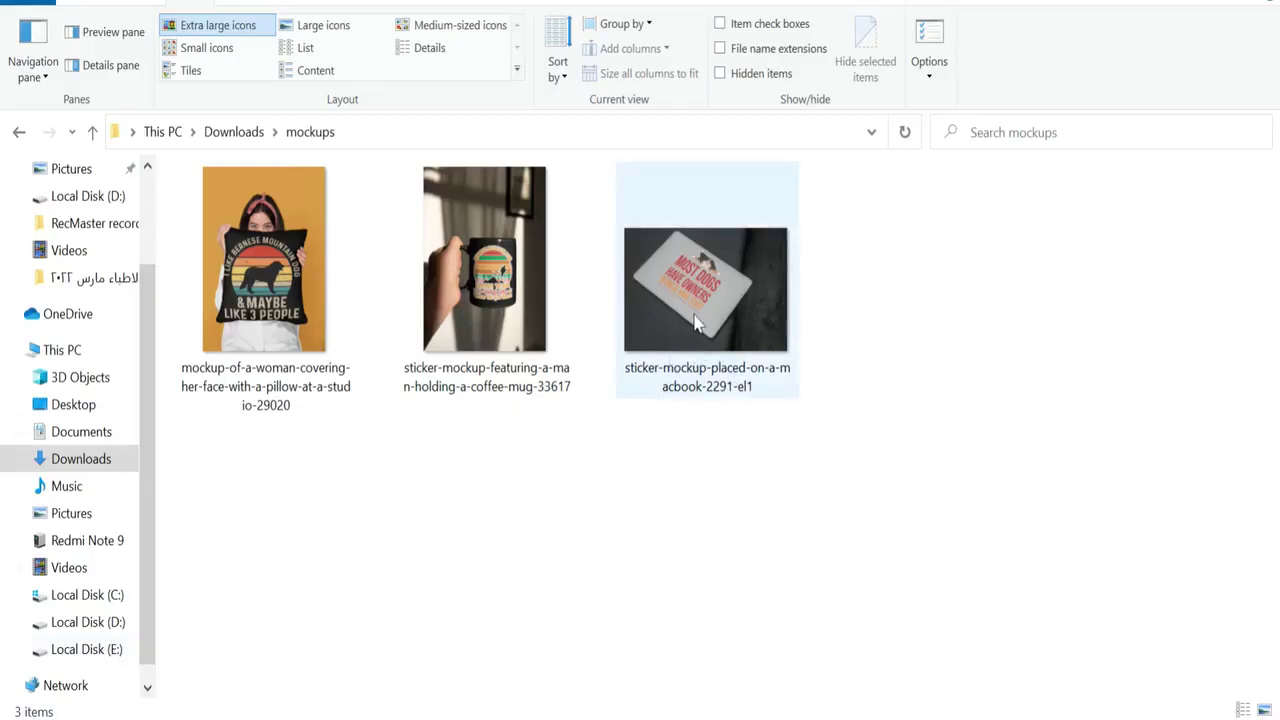
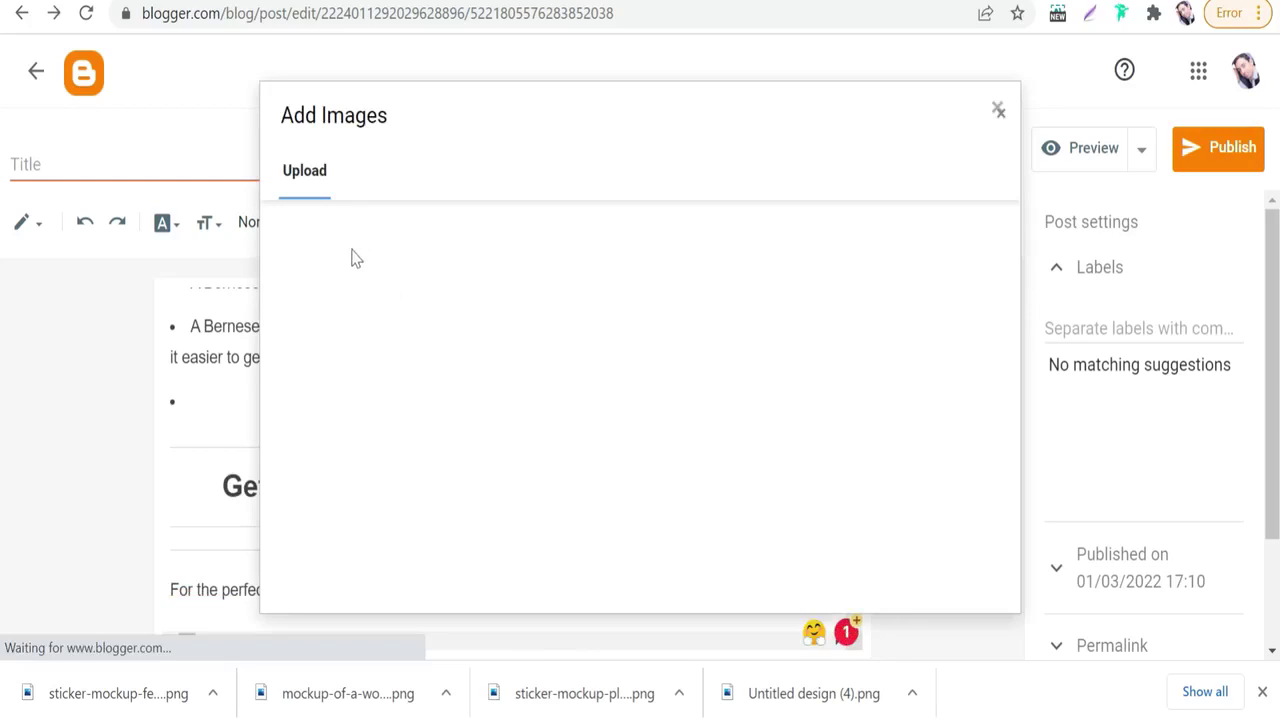
# Upload the three mockup images and insert the pillow mockup above the heading "Getting To Know the Bernese Mountain Dog".
pyautogui.moveTo(220, 314); pyautogui.dragTo(508, 146)
pyautogui.click(1086, 690)
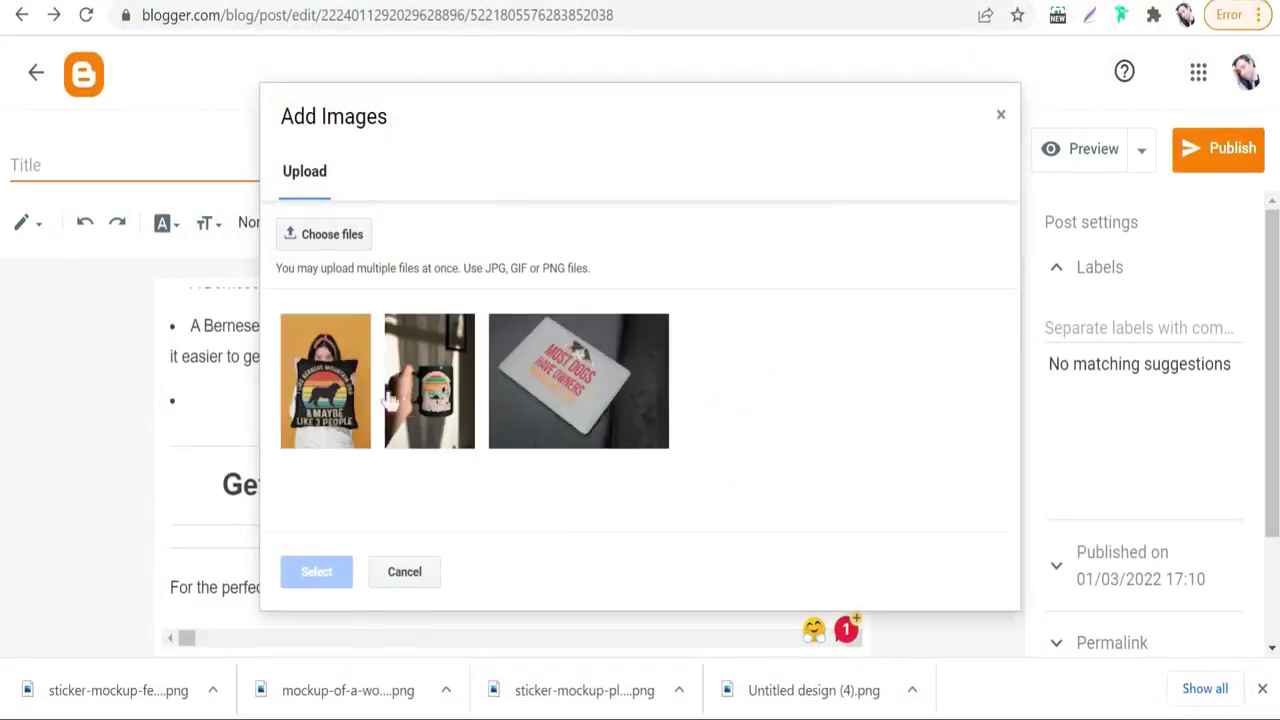
pyautogui.click(320, 395)
pyautogui.click(320, 578)
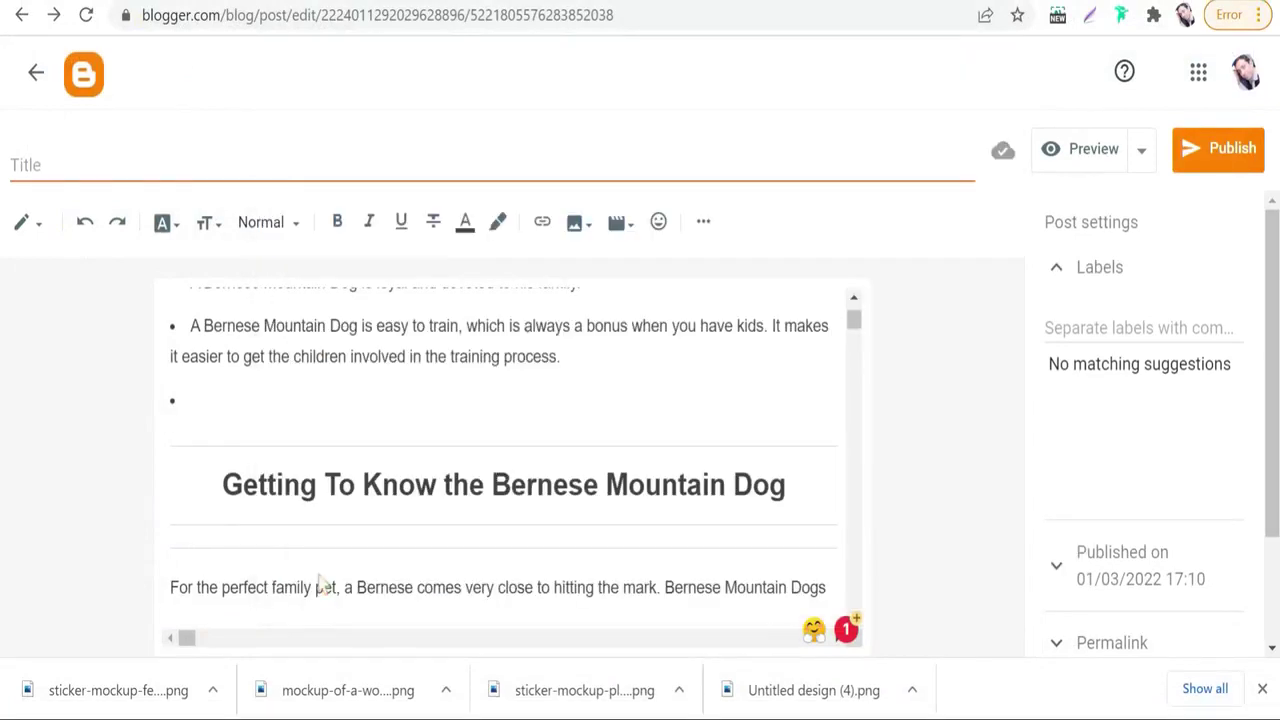
# Set the size of the inserted pillow mockup to Extra large.
pyautogui.scroll(-1, 480, 425)
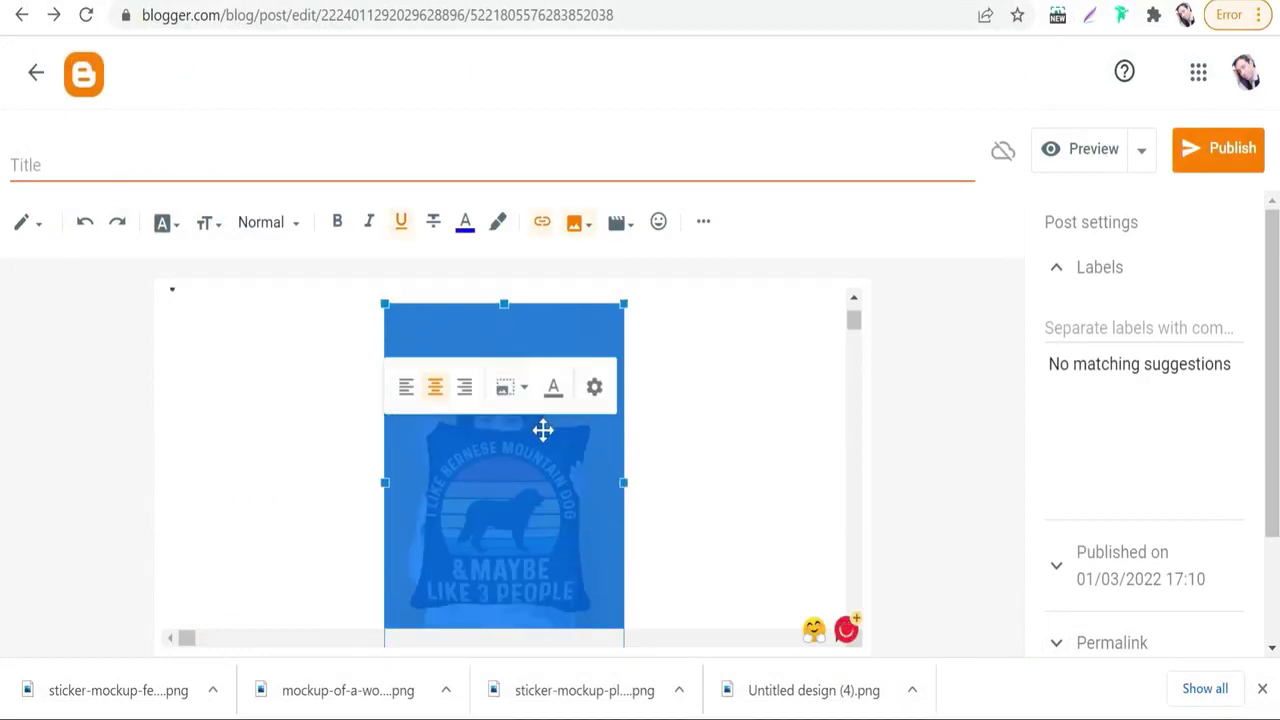
pyautogui.click(515, 388)
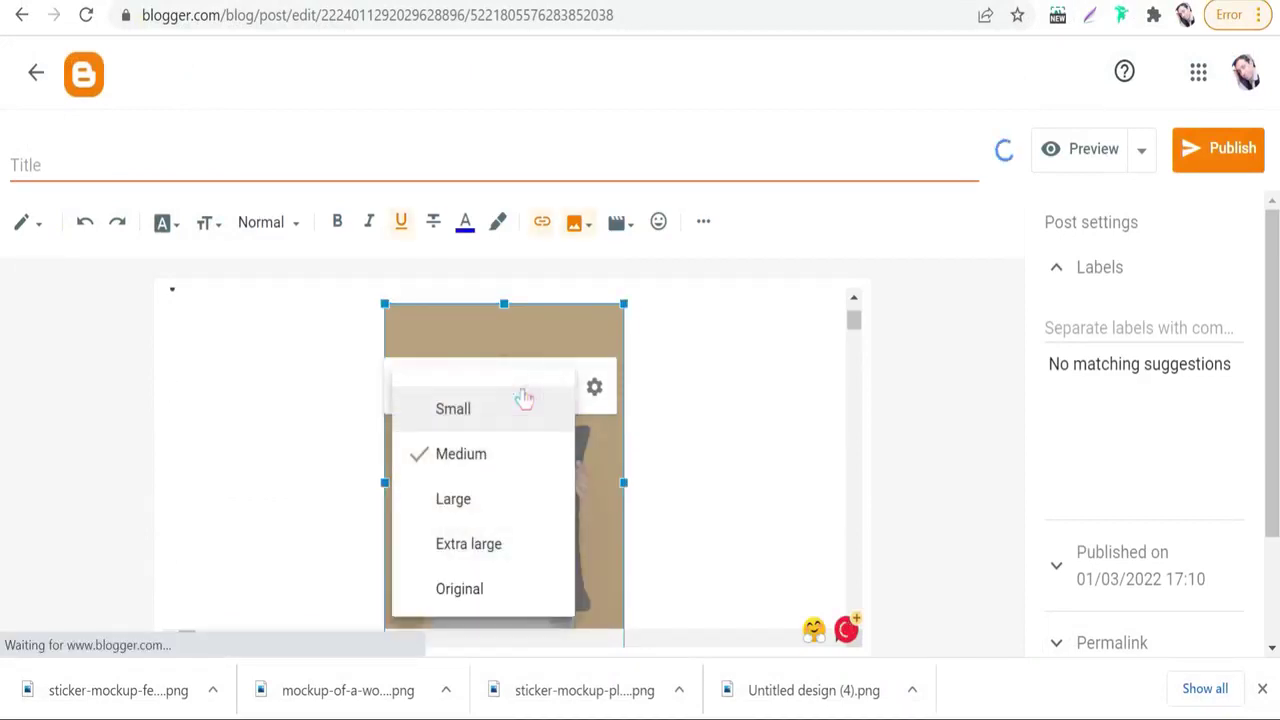
pyautogui.click(467, 543)
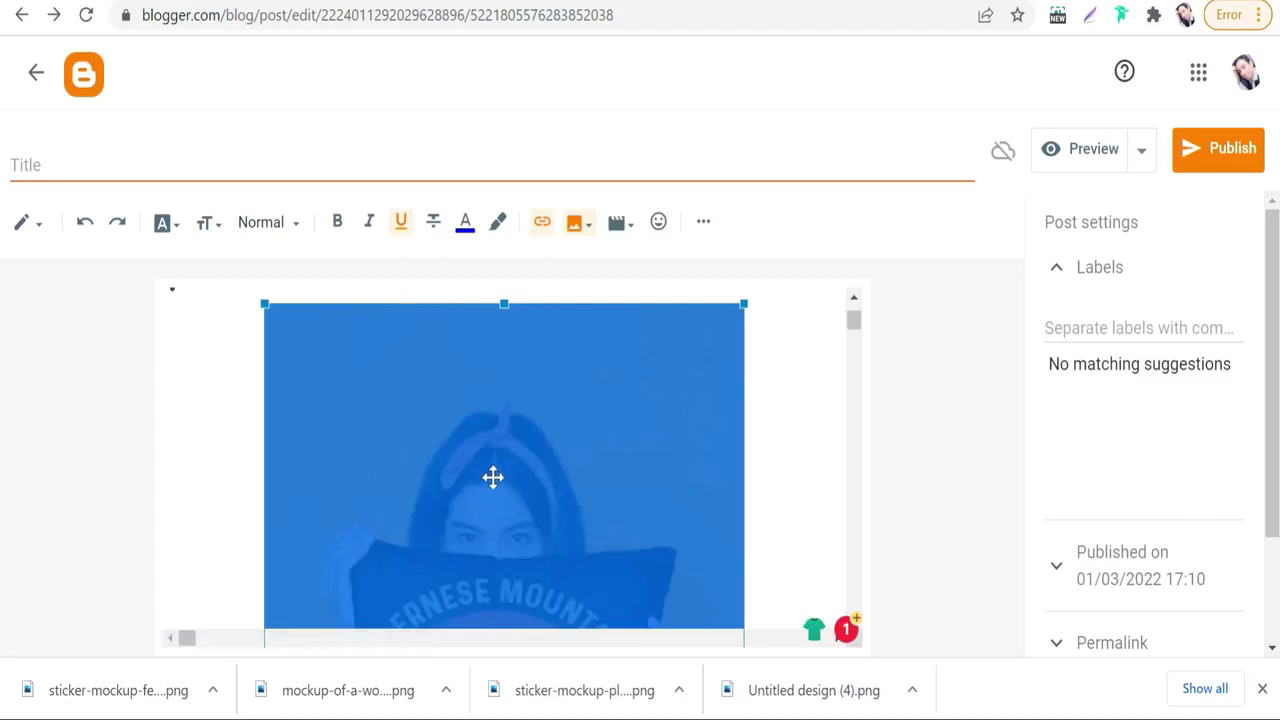
# Insert the already uploaded coffee mug mockup from this blog's images after the paragraph ending "right pooch for you.".
pyautogui.scroll(-2, 543, 600)
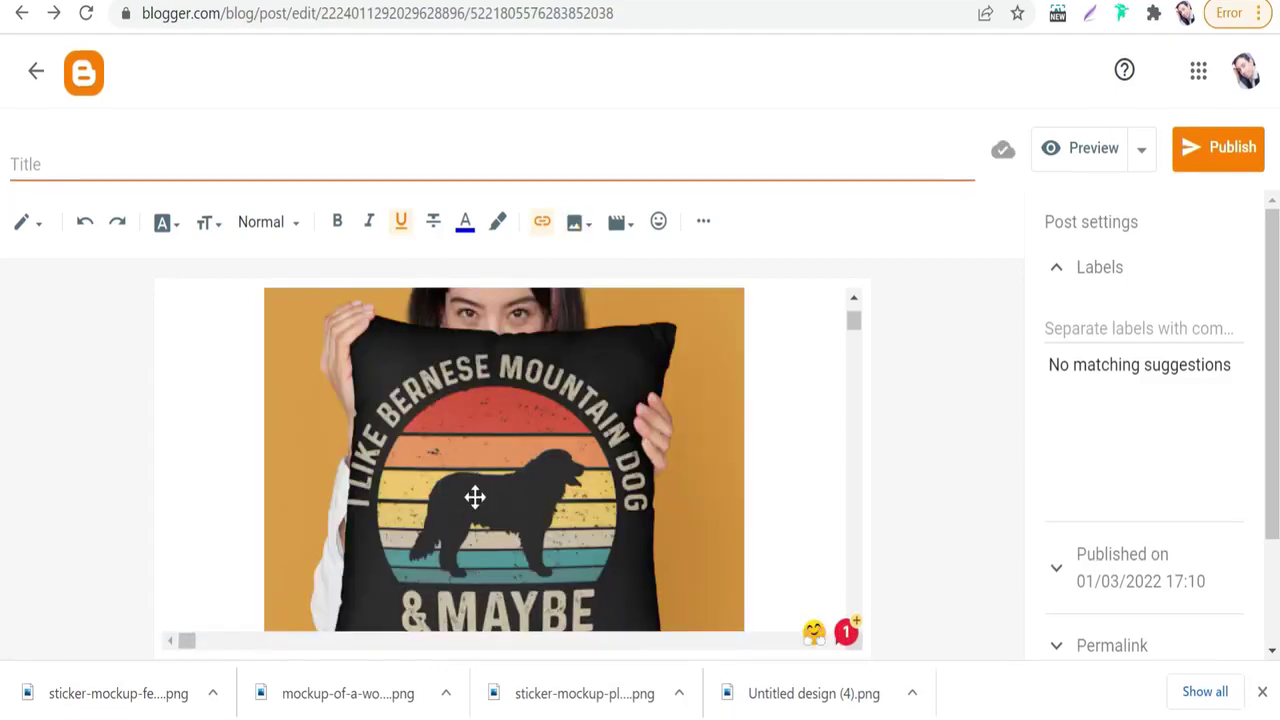
pyautogui.scroll(-7, 475, 497)
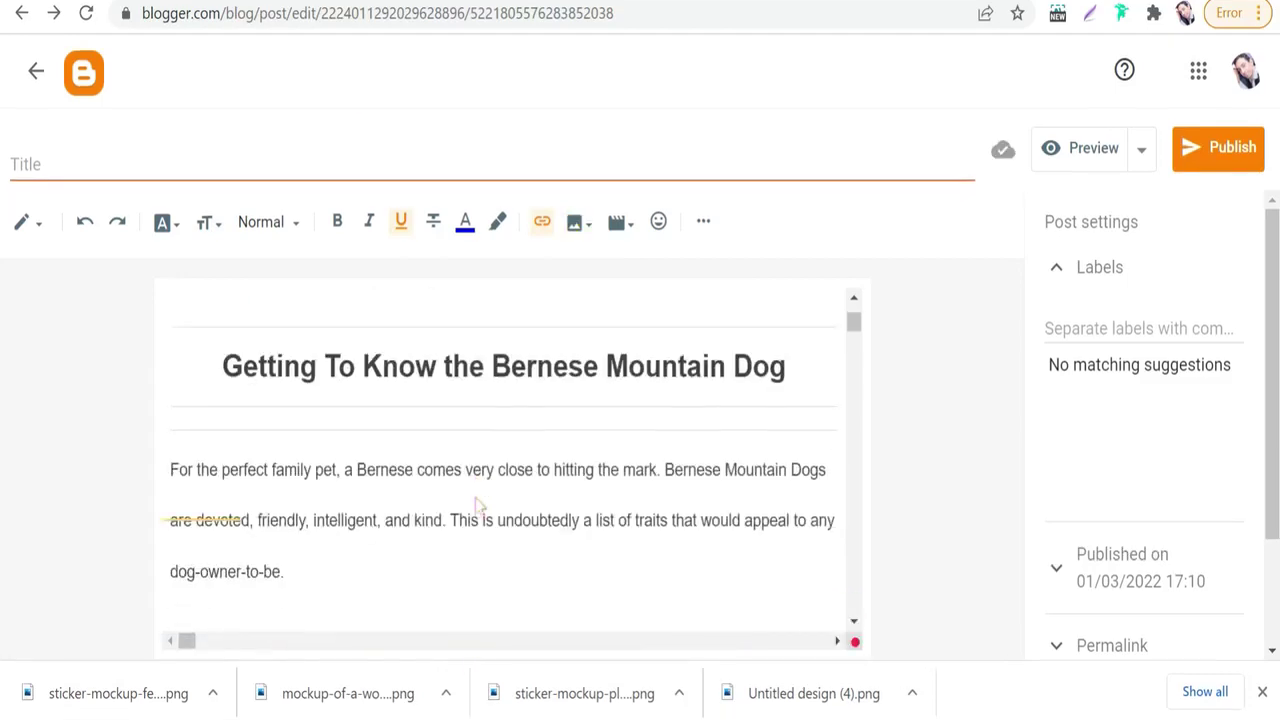
pyautogui.scroll(-6, 470, 506)
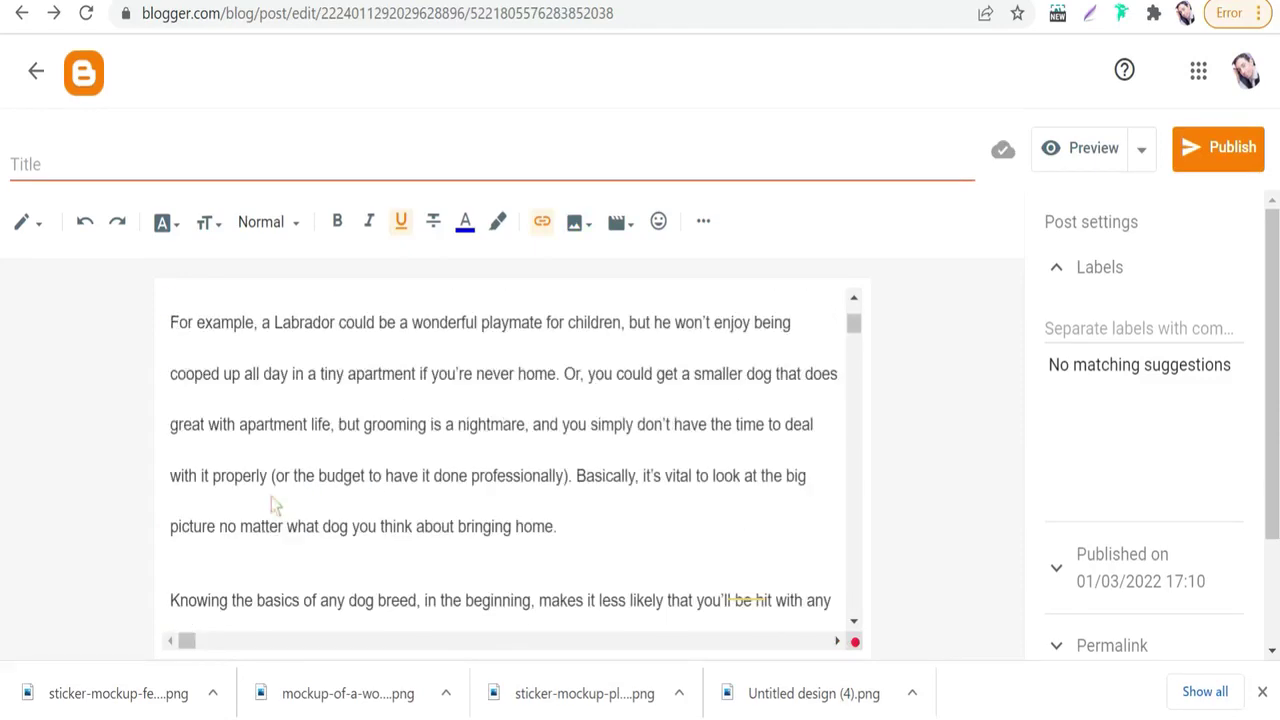
pyautogui.scroll(2, 300, 490)
pyautogui.click(306, 468)
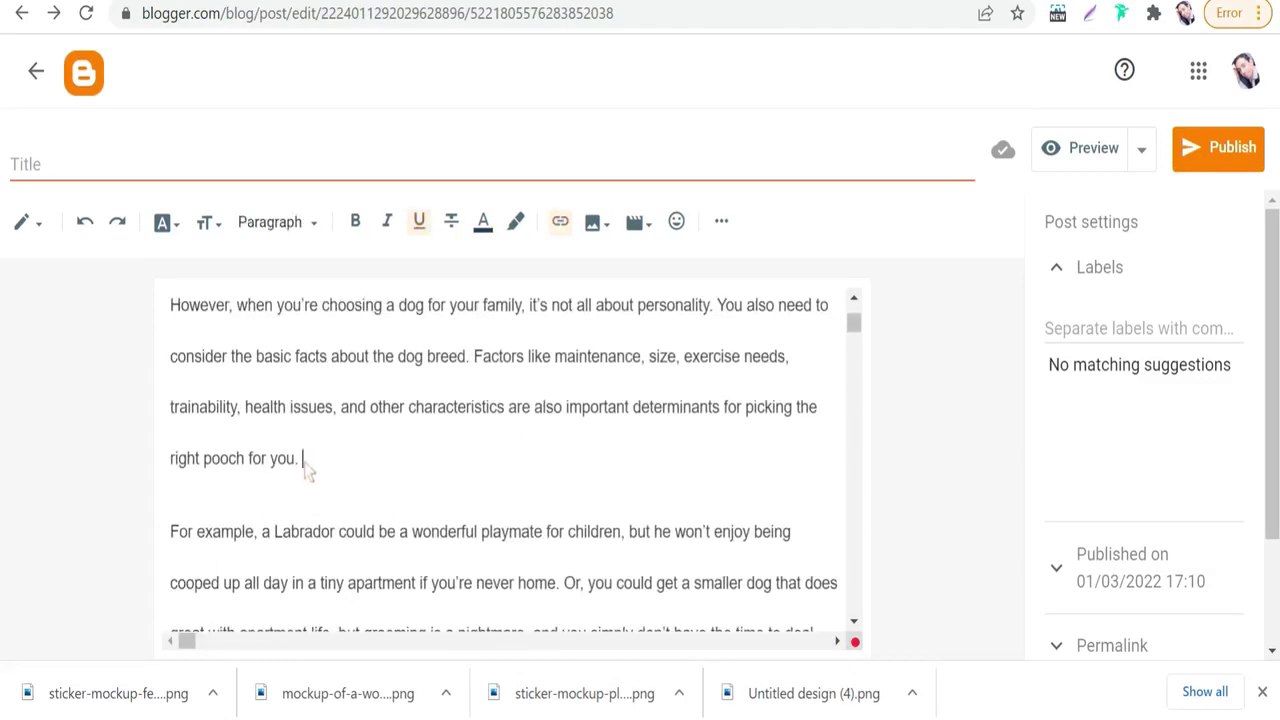
pyautogui.click(597, 224)
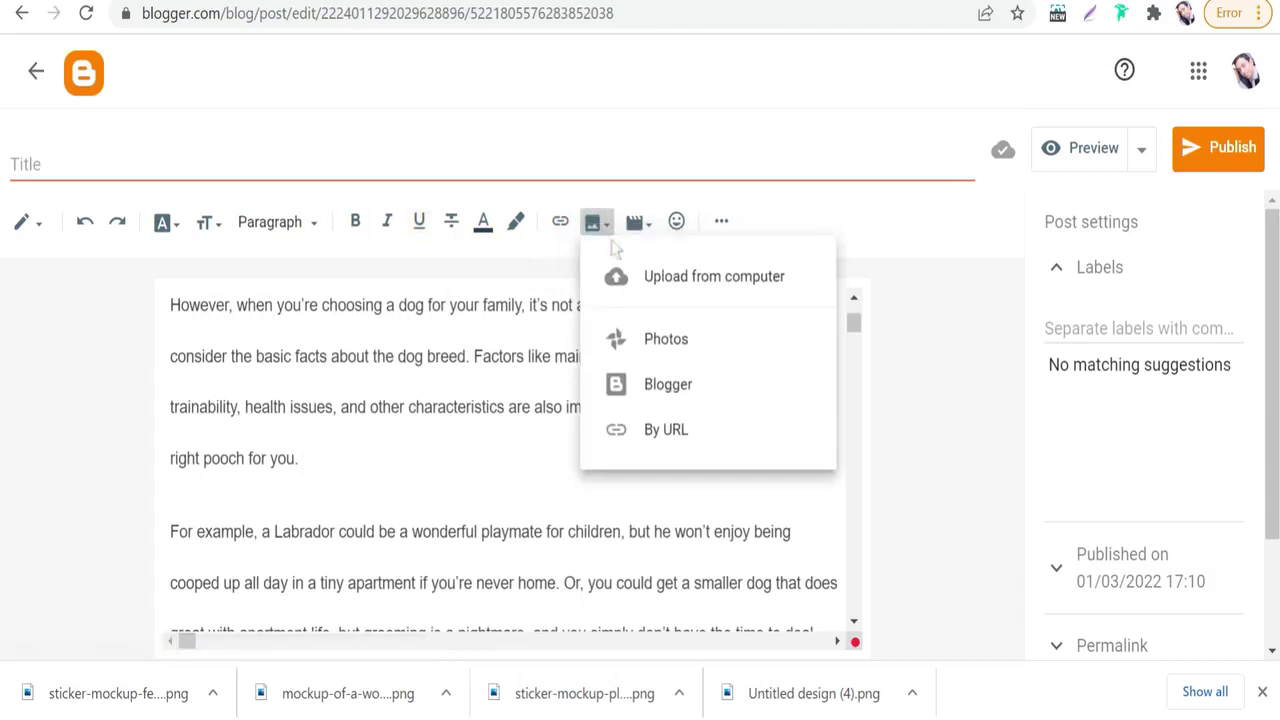
pyautogui.click(656, 390)
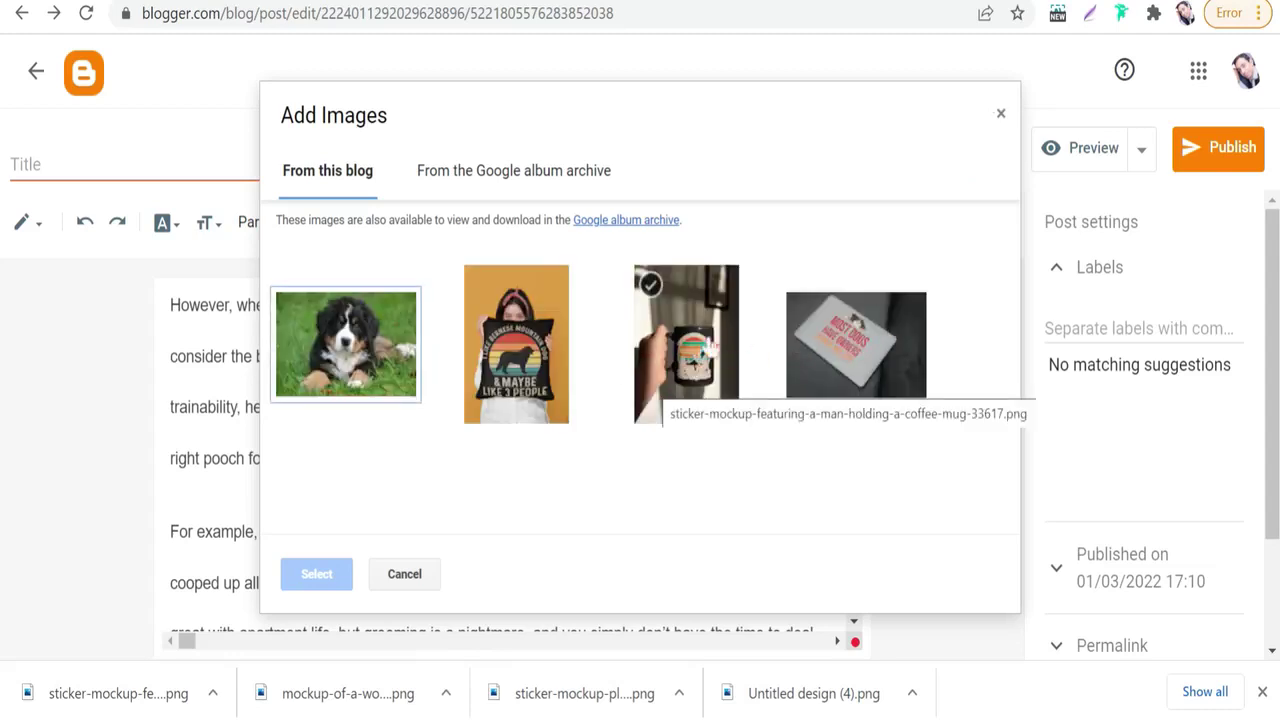
pyautogui.click(703, 347)
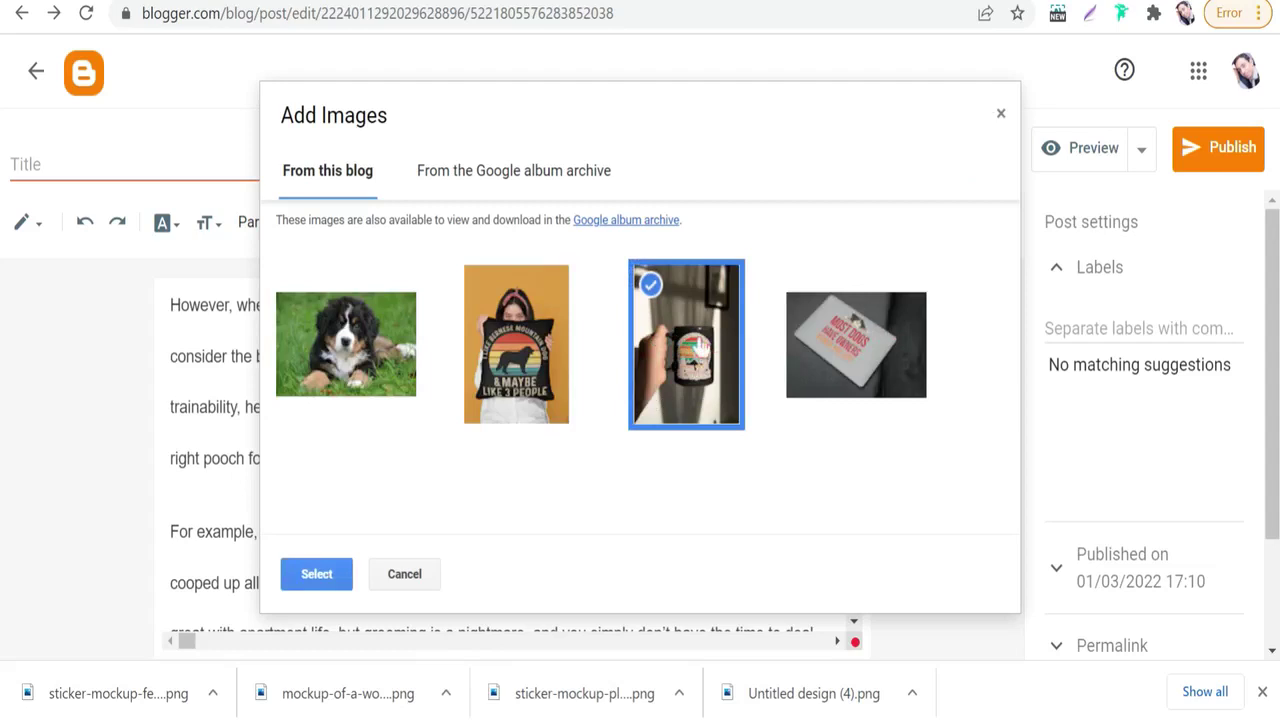
pyautogui.click(316, 572)
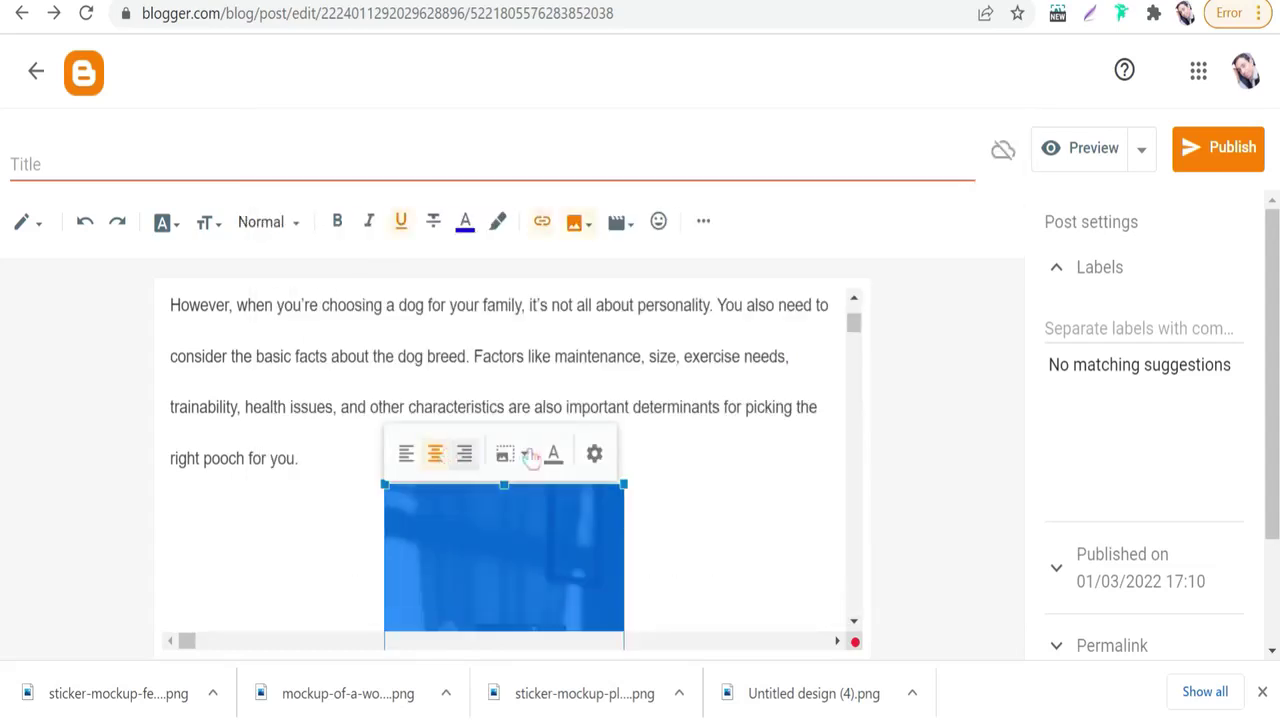
# Set the size of the inserted coffee mug mockup to Extra large.
pyautogui.click(514, 455)
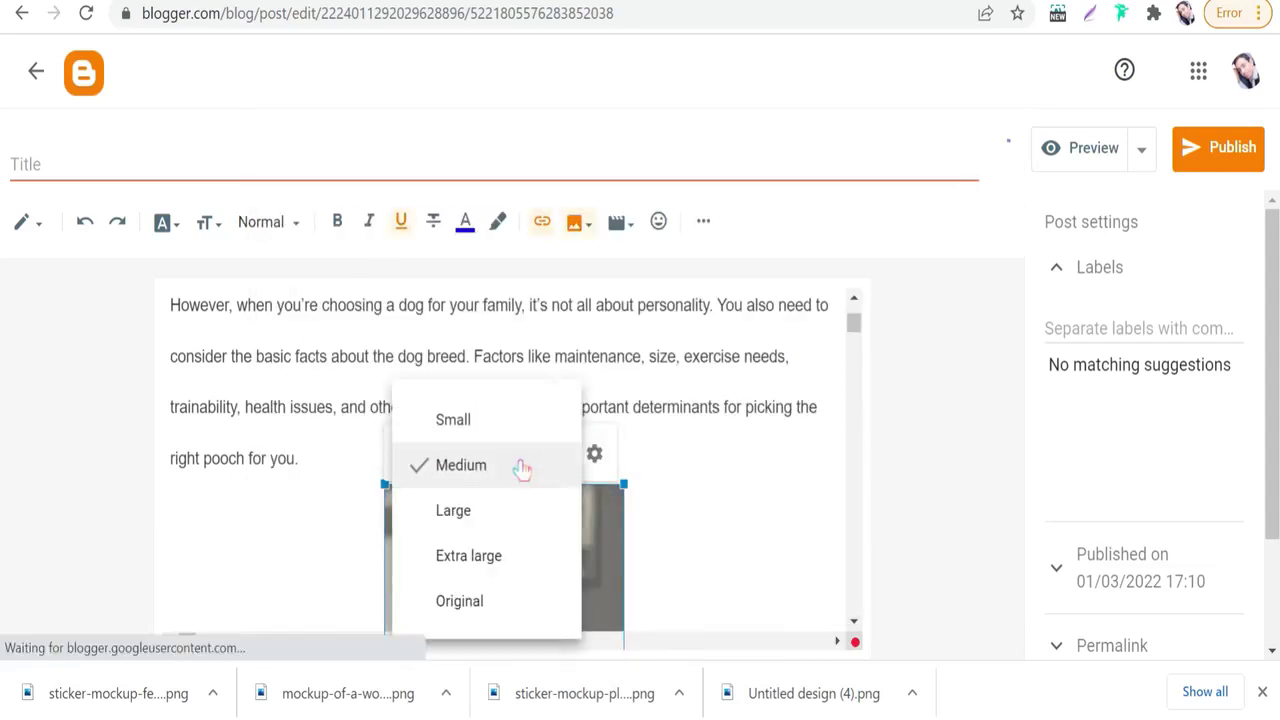
pyautogui.click(445, 562)
pyautogui.scroll(-3, 729, 417)
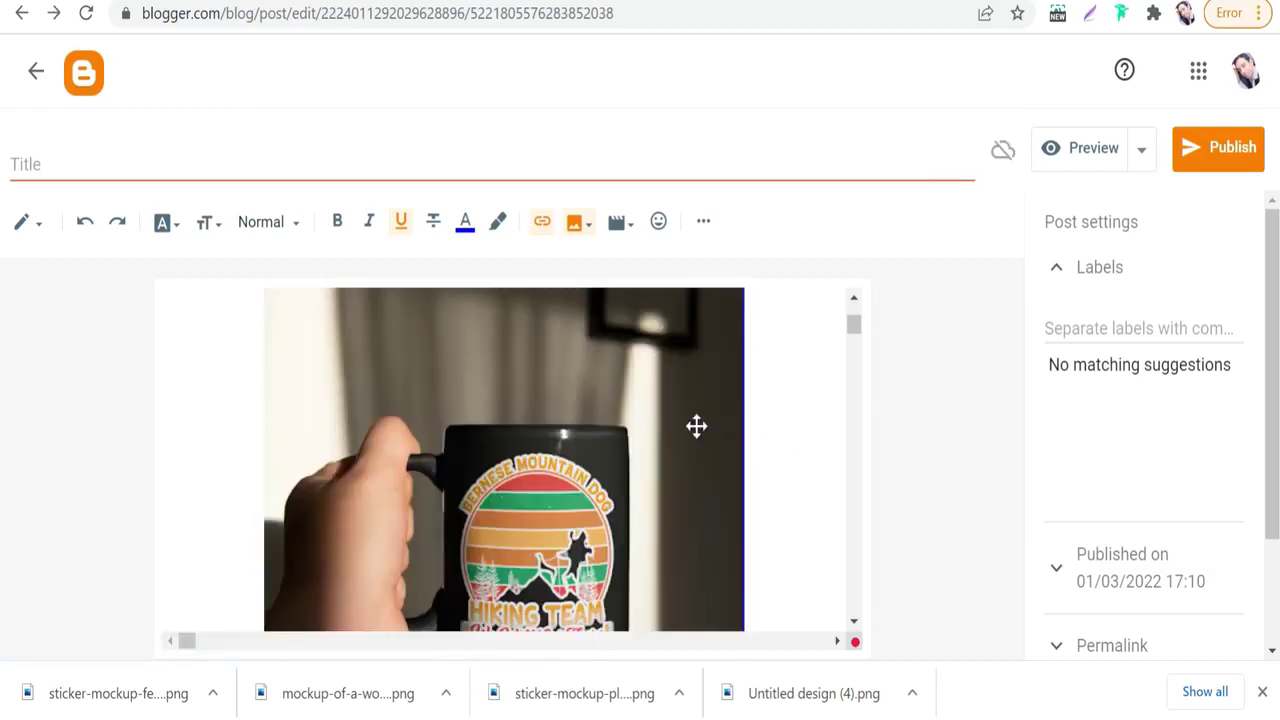
# Insert the laptop mockup from this blog's images above the heading "LIFE EXPECTANCY", after the line ending "slightly larger than the females.".
pyautogui.scroll(-10, 696, 426)
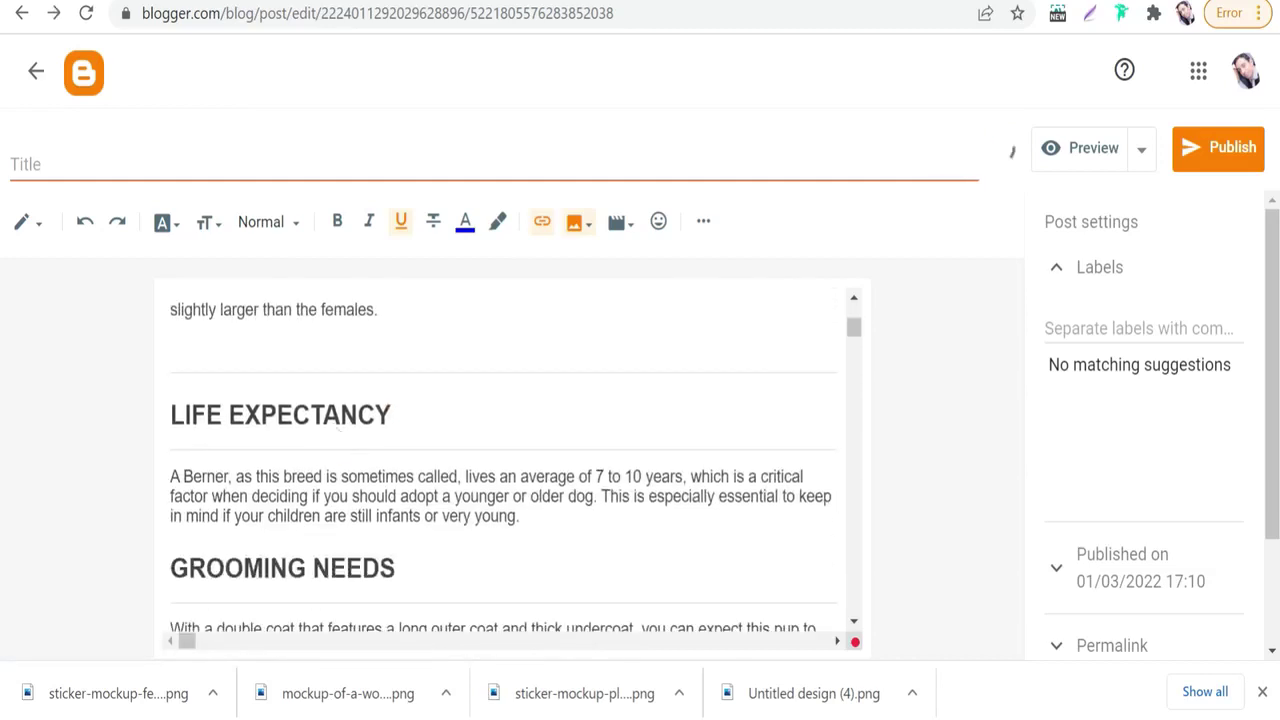
pyautogui.click(385, 324)
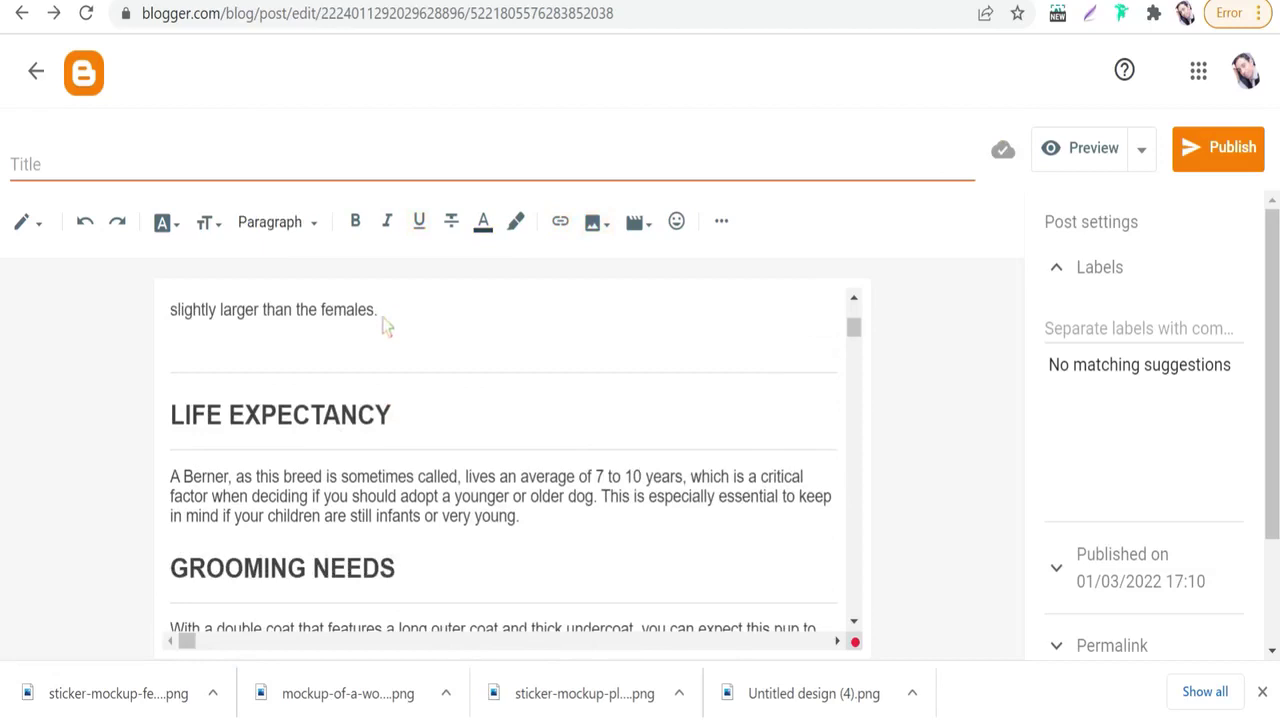
pyautogui.click(598, 222)
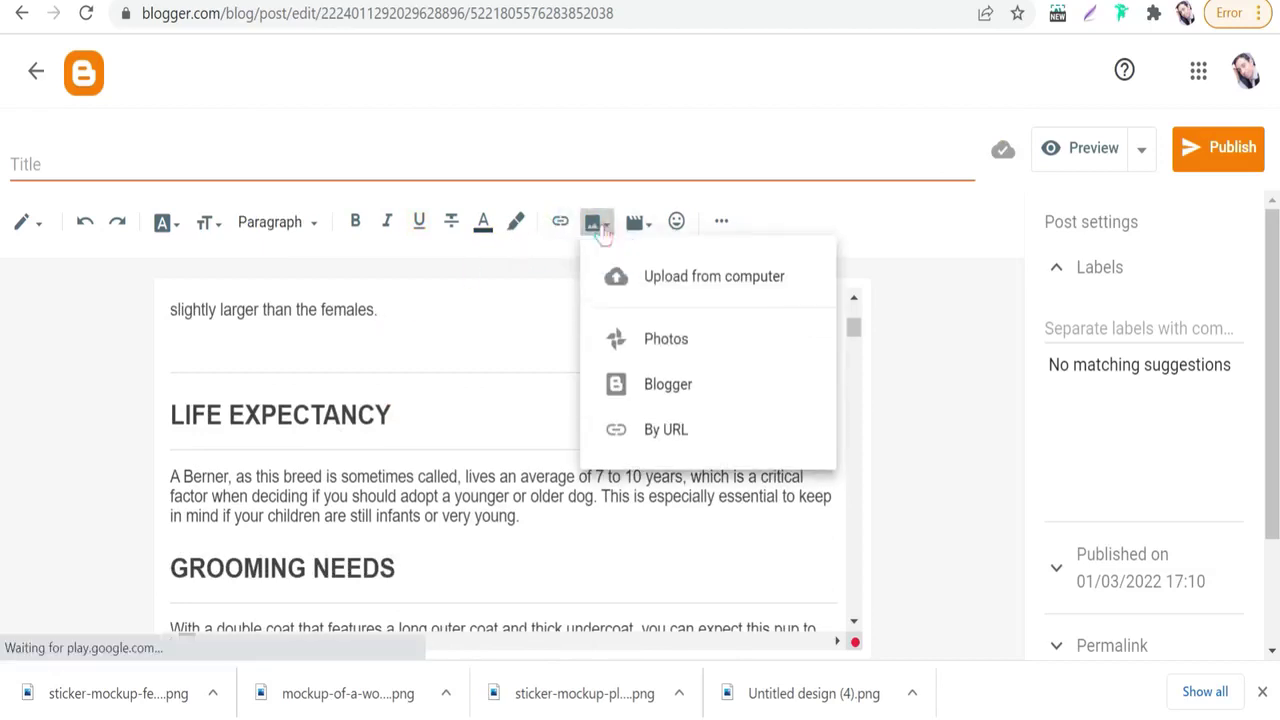
pyautogui.click(641, 390)
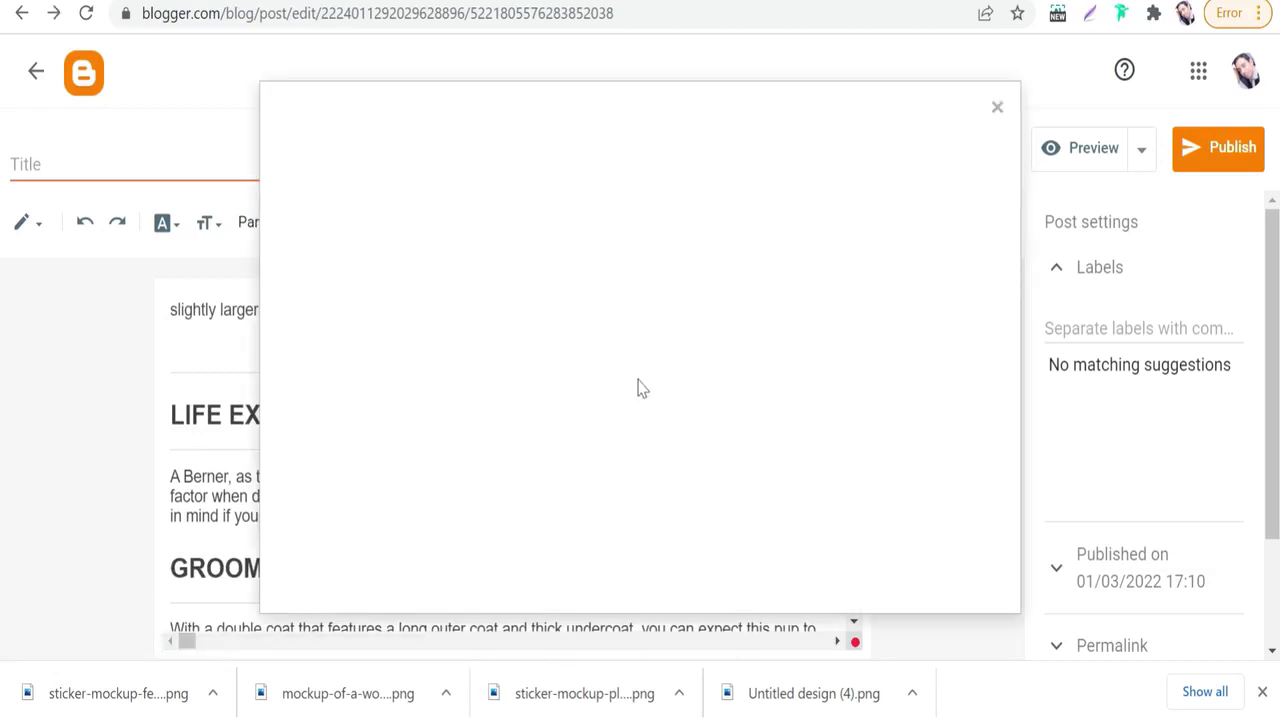
pyautogui.click(835, 368)
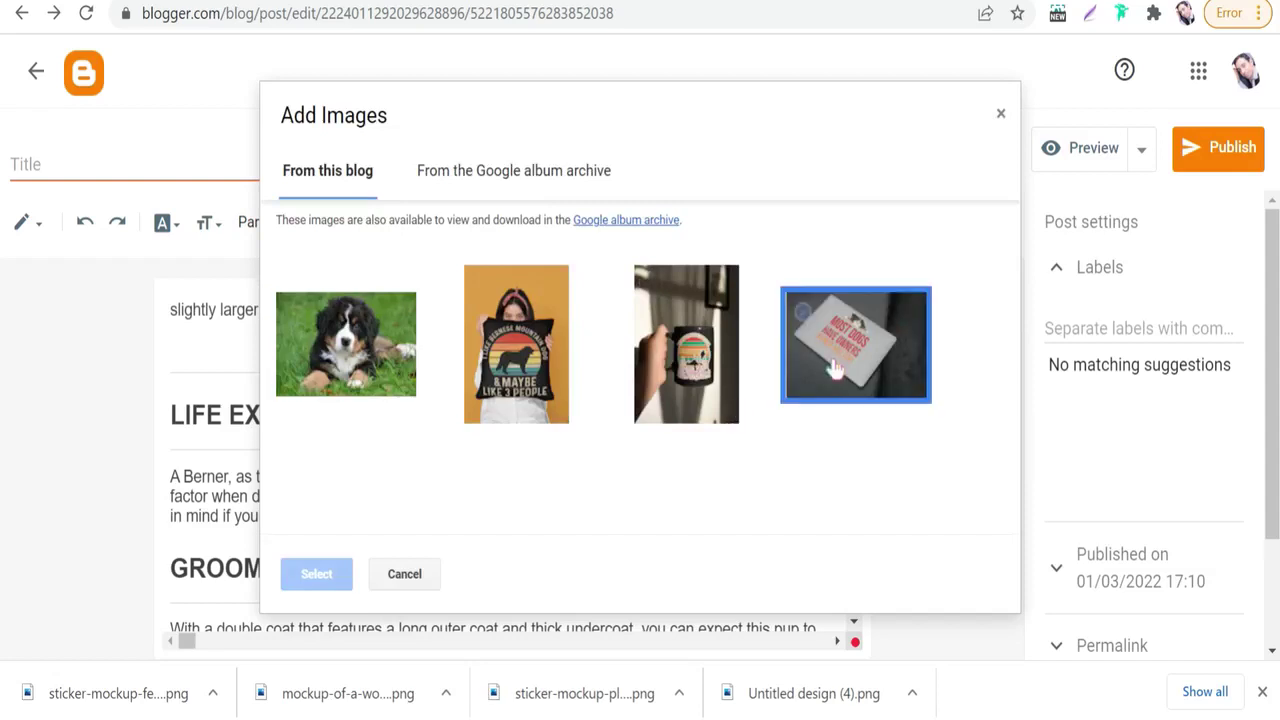
pyautogui.click(340, 578)
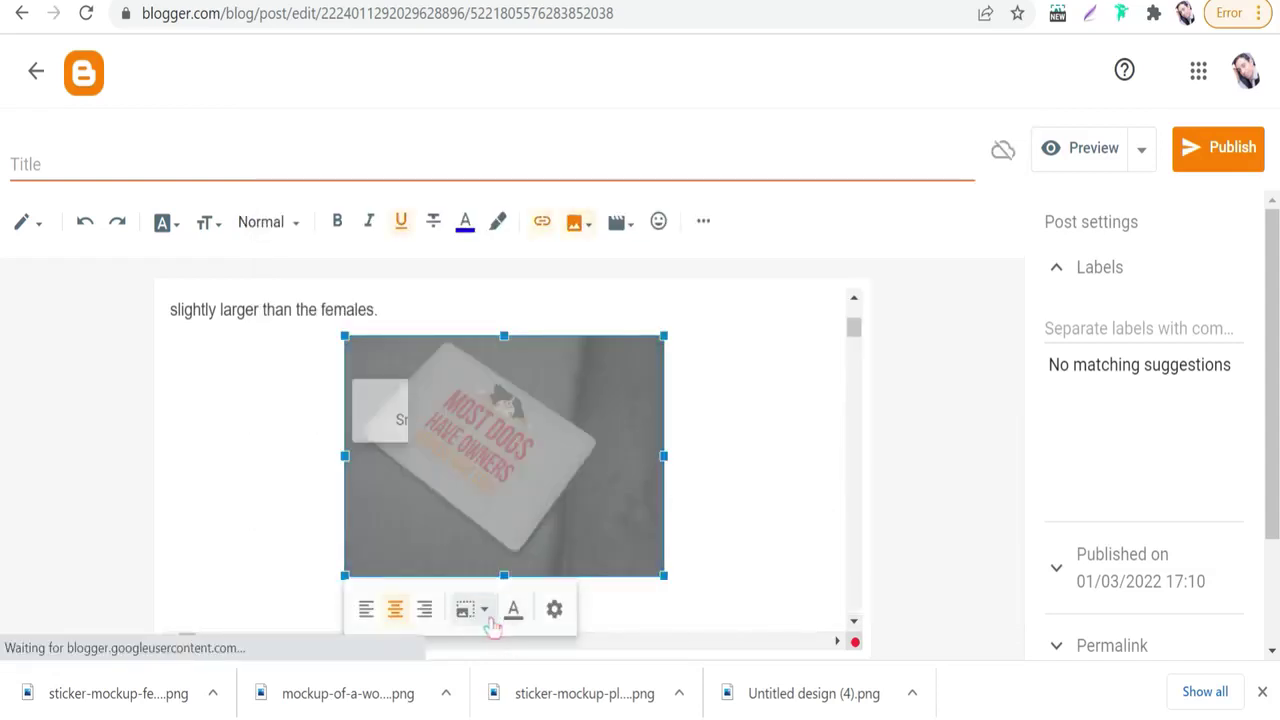
# Set the size of the inserted laptop mockup to Extra large and deselect the image.
pyautogui.click(484, 612)
pyautogui.click(455, 560)
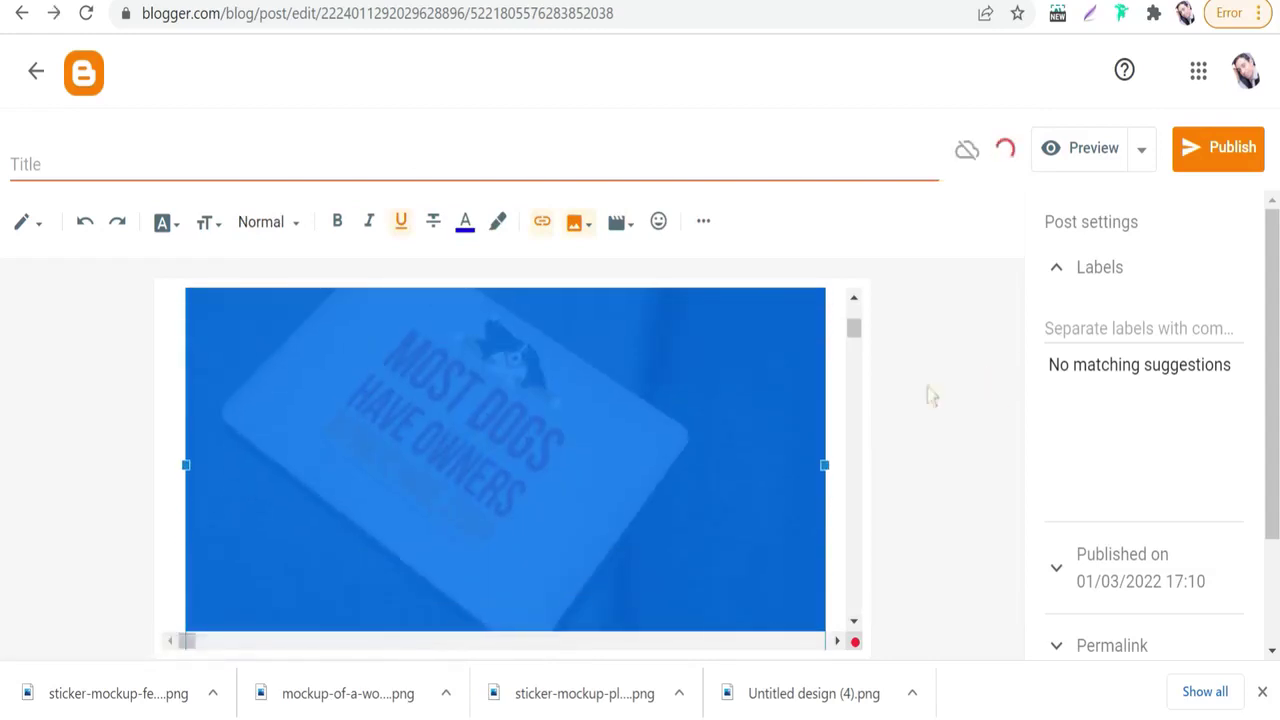
pyautogui.scroll(-2, 597, 540)
pyautogui.click(523, 531)
# Look over the post to check the pillow, mug and laptop mockups and their placement in the text.
pyautogui.scroll(-5, 574, 463)
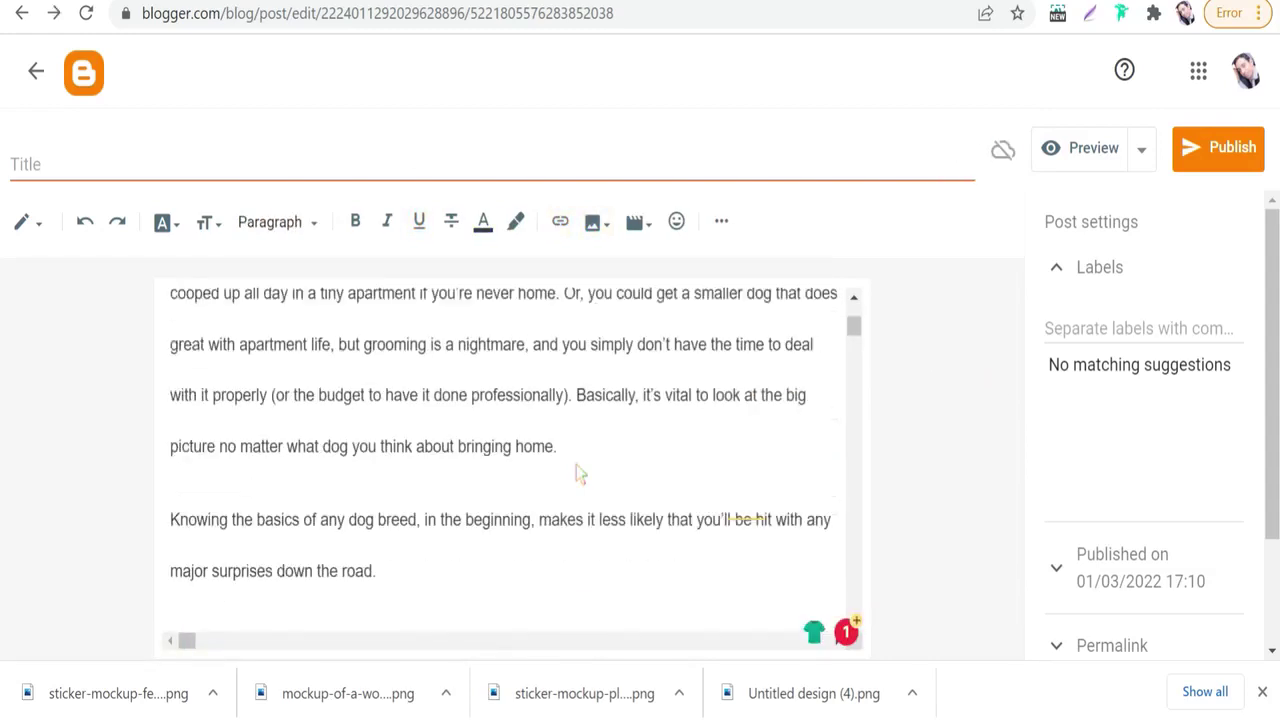
pyautogui.scroll(8, 577, 470)
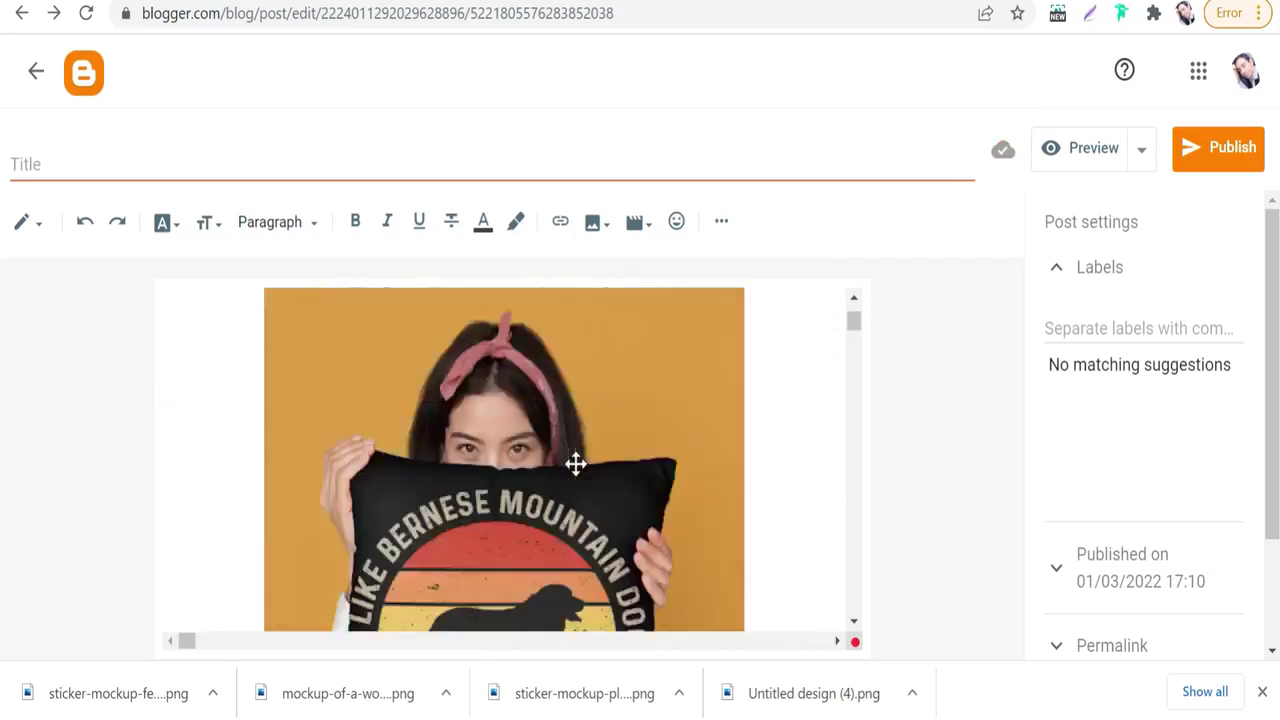
pyautogui.scroll(6, 575, 463)
pyautogui.scroll(-6, 575, 463)
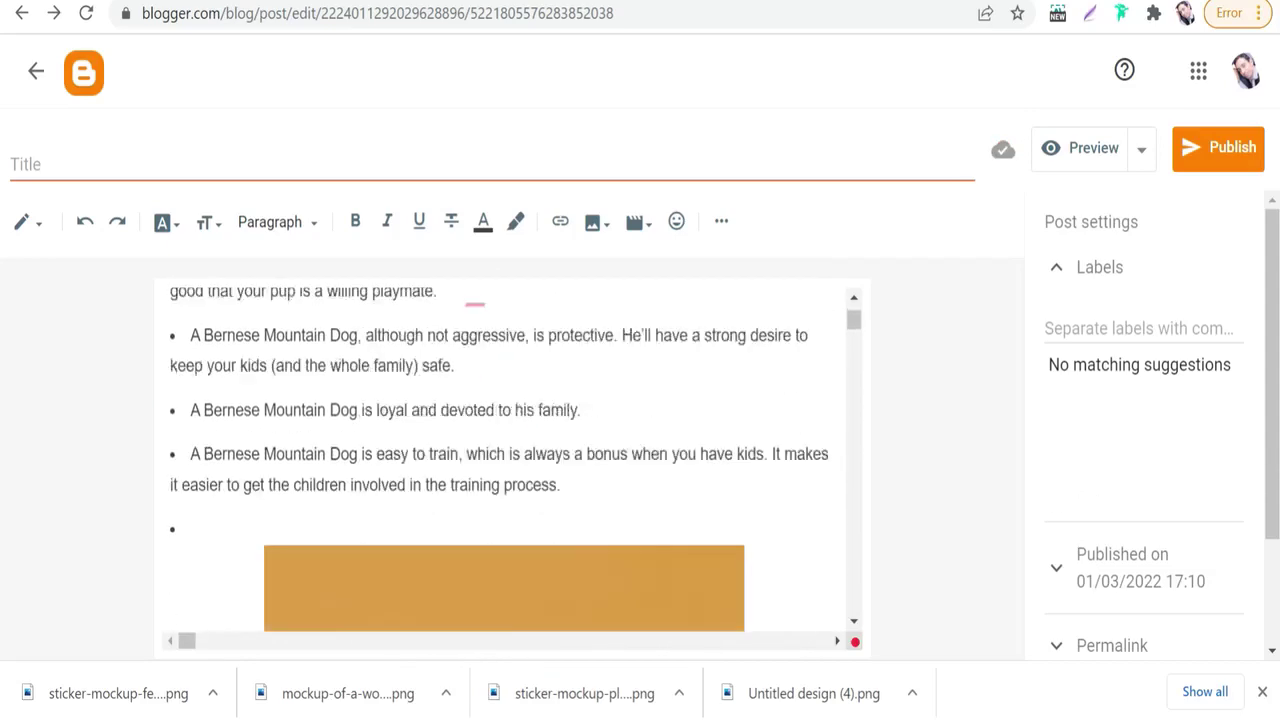
pyautogui.scroll(-3, 580, 451)
pyautogui.scroll(-4, 551, 437)
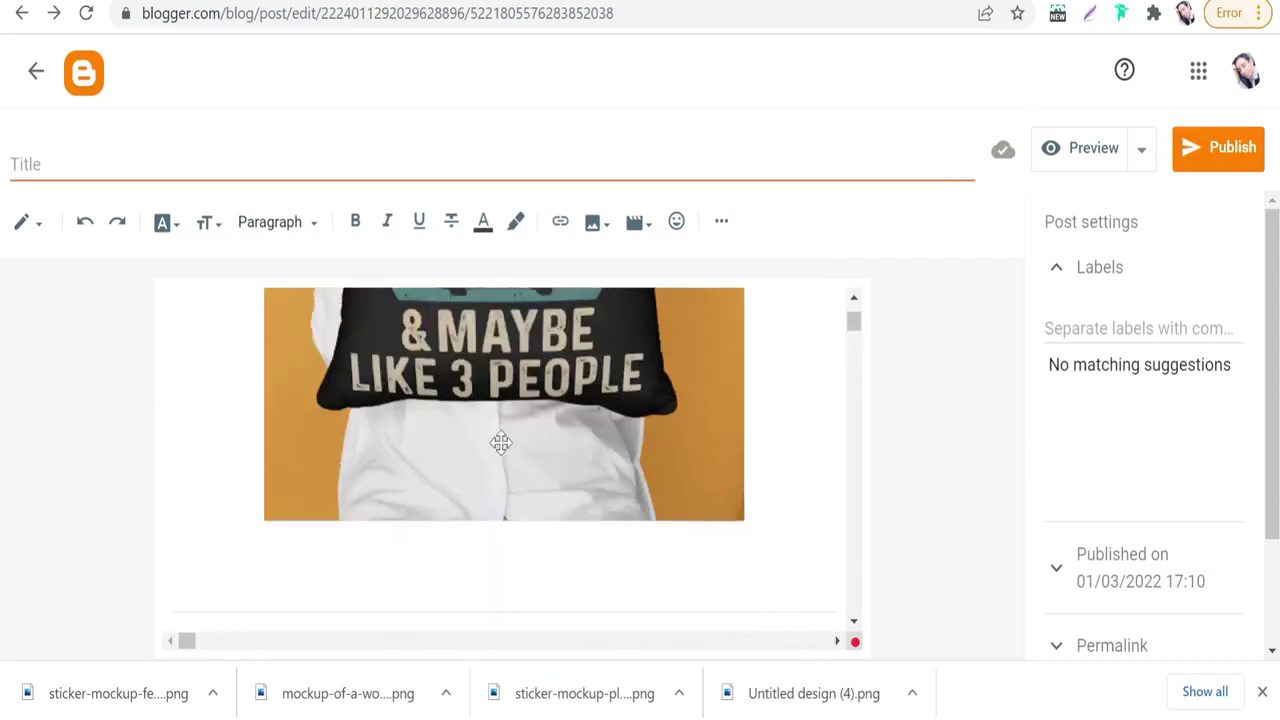
pyautogui.scroll(-5, 501, 443)
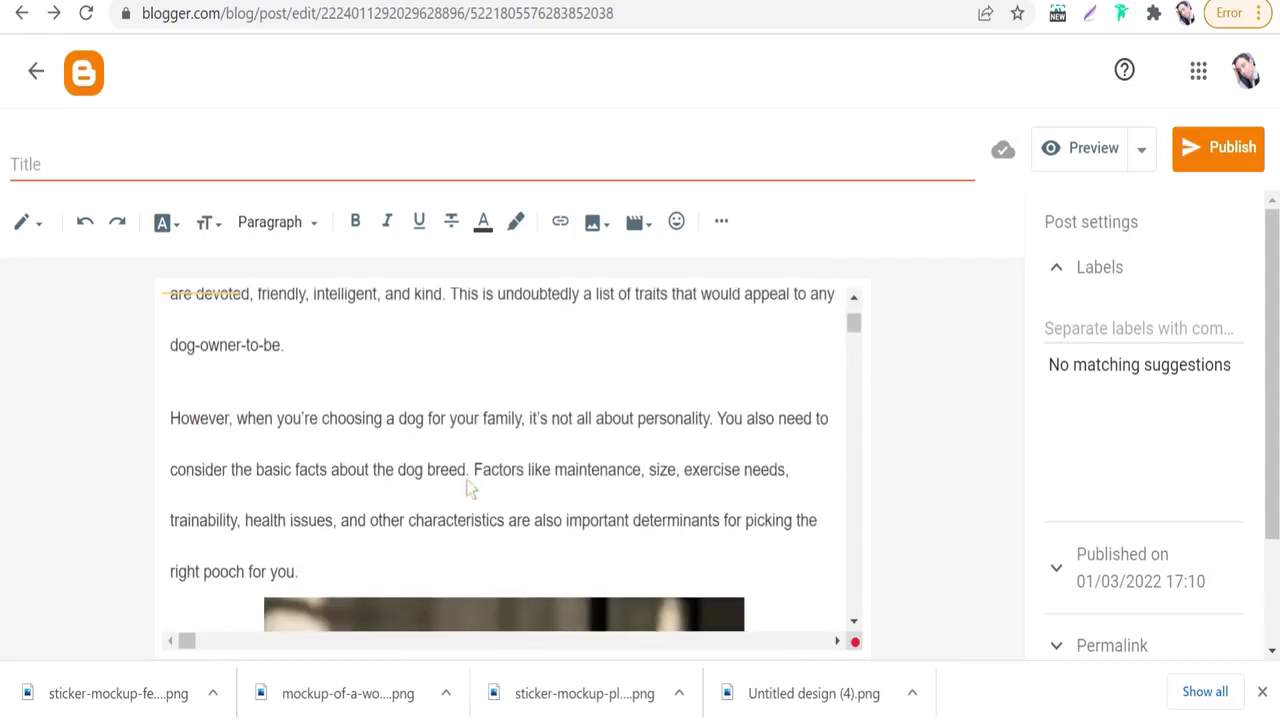
pyautogui.scroll(5, 470, 490)
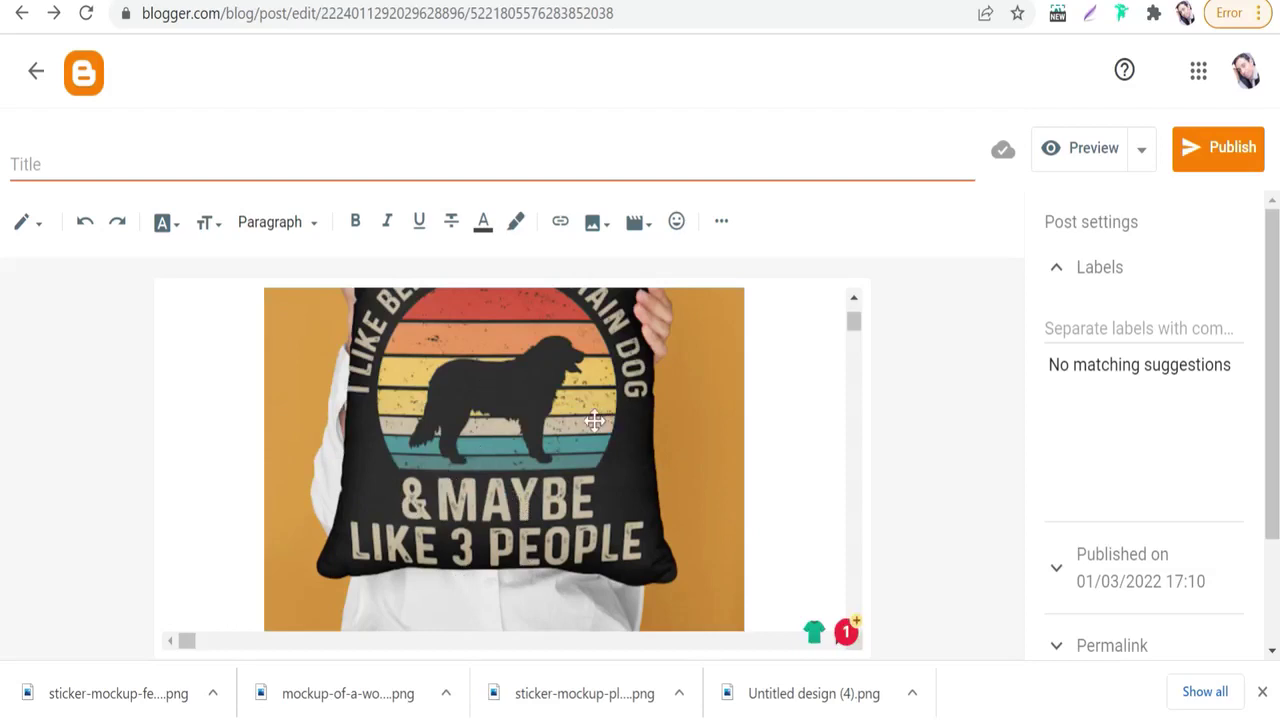
pyautogui.scroll(2, 594, 420)
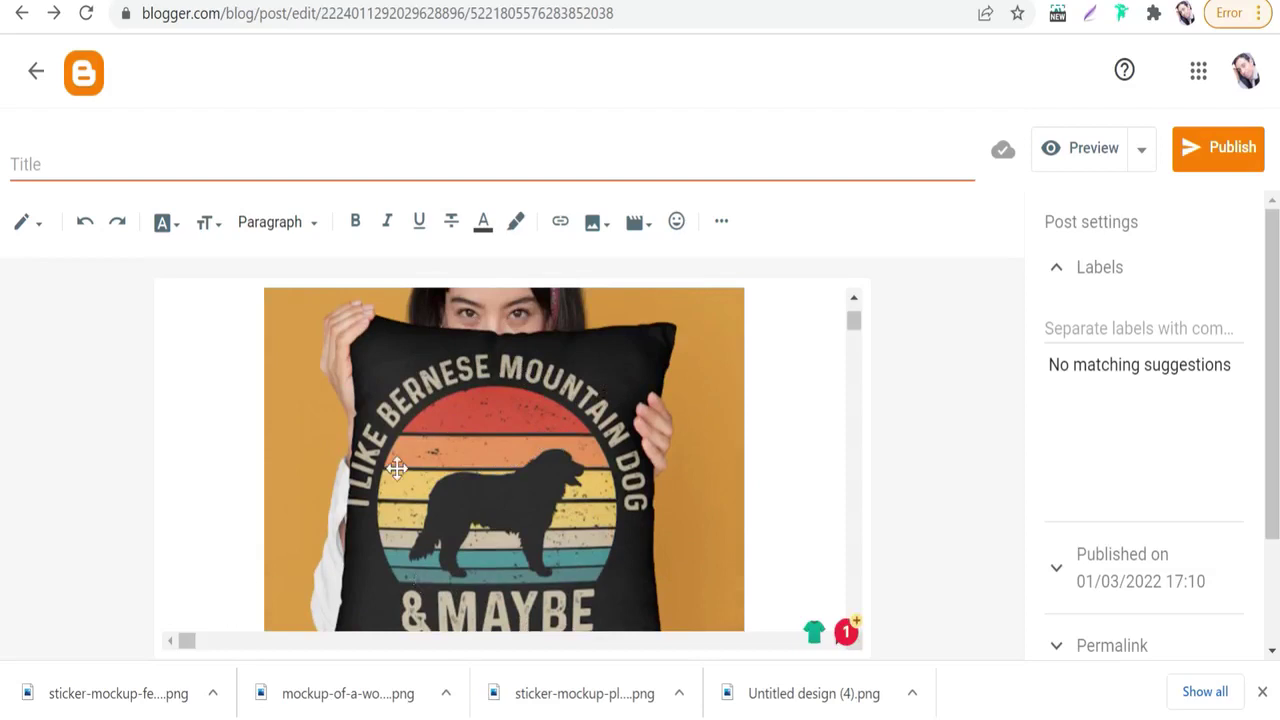
pyautogui.scroll(-5, 497, 449)
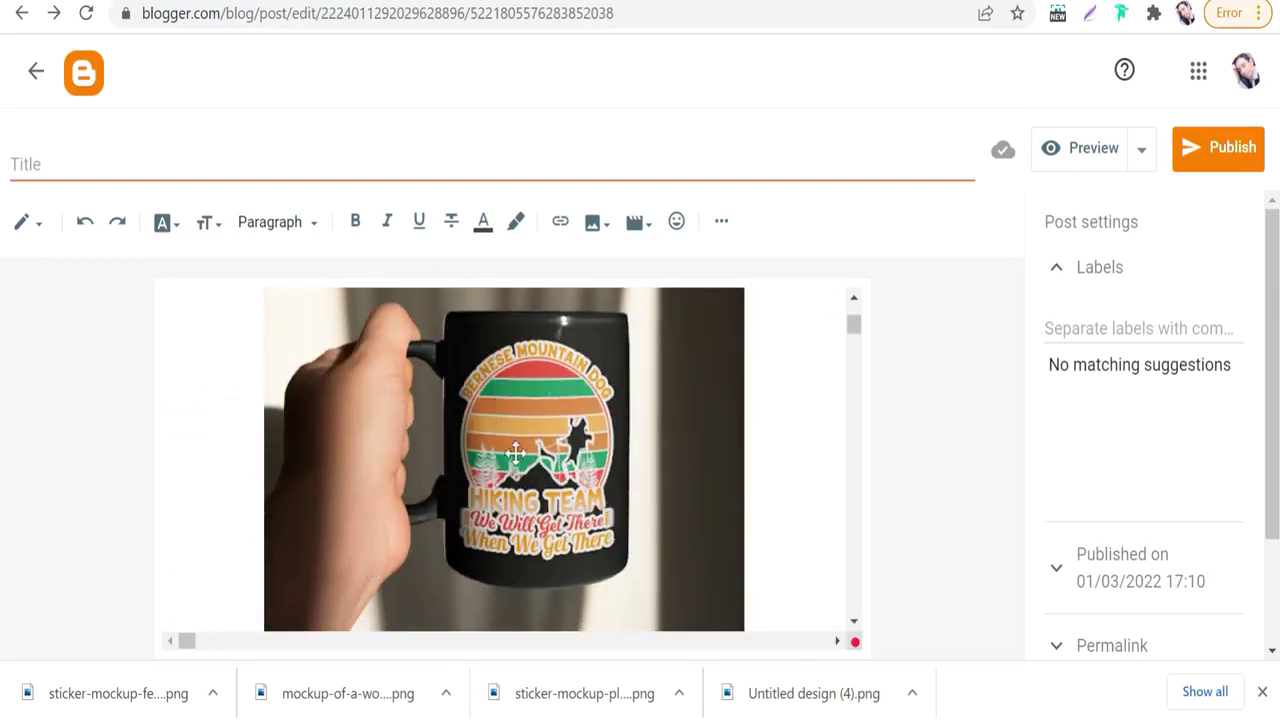
pyautogui.scroll(-6, 537, 513)
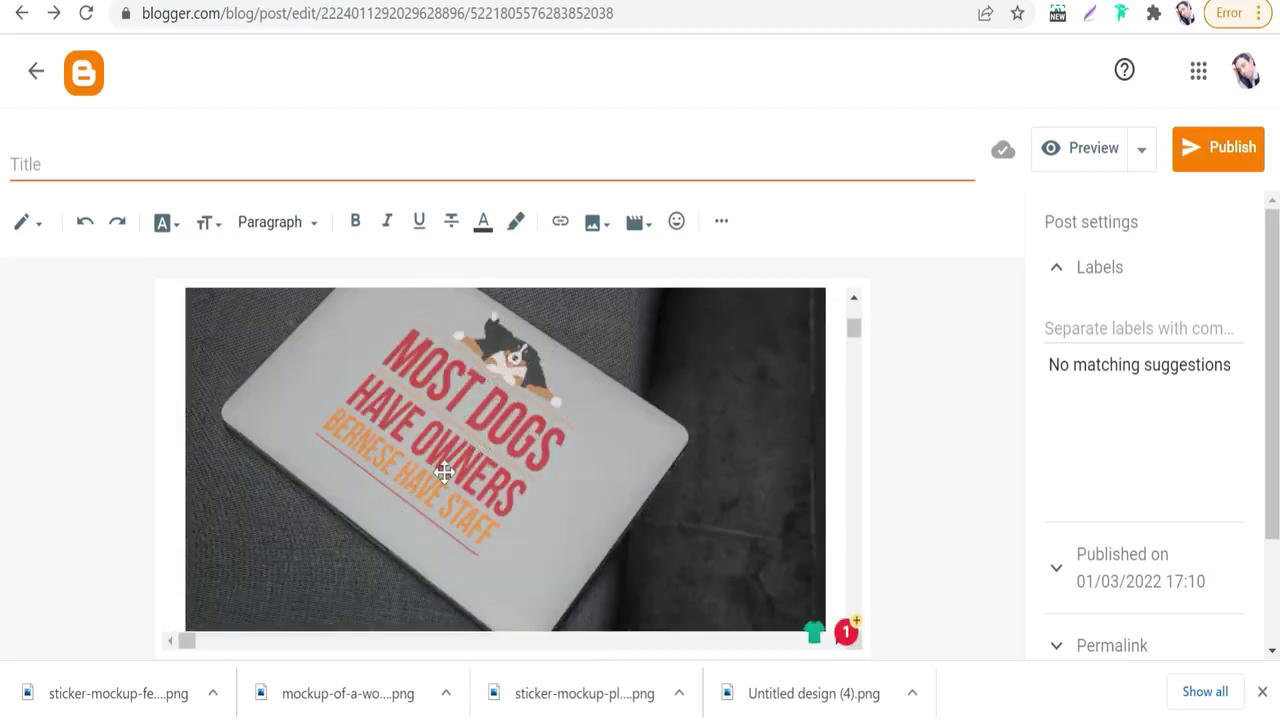
# Open the pillow mockup's link for editing, and copy the Graphic T-Shirt's product link from the Redbubble promote page.
pyautogui.scroll(10, 445, 472)
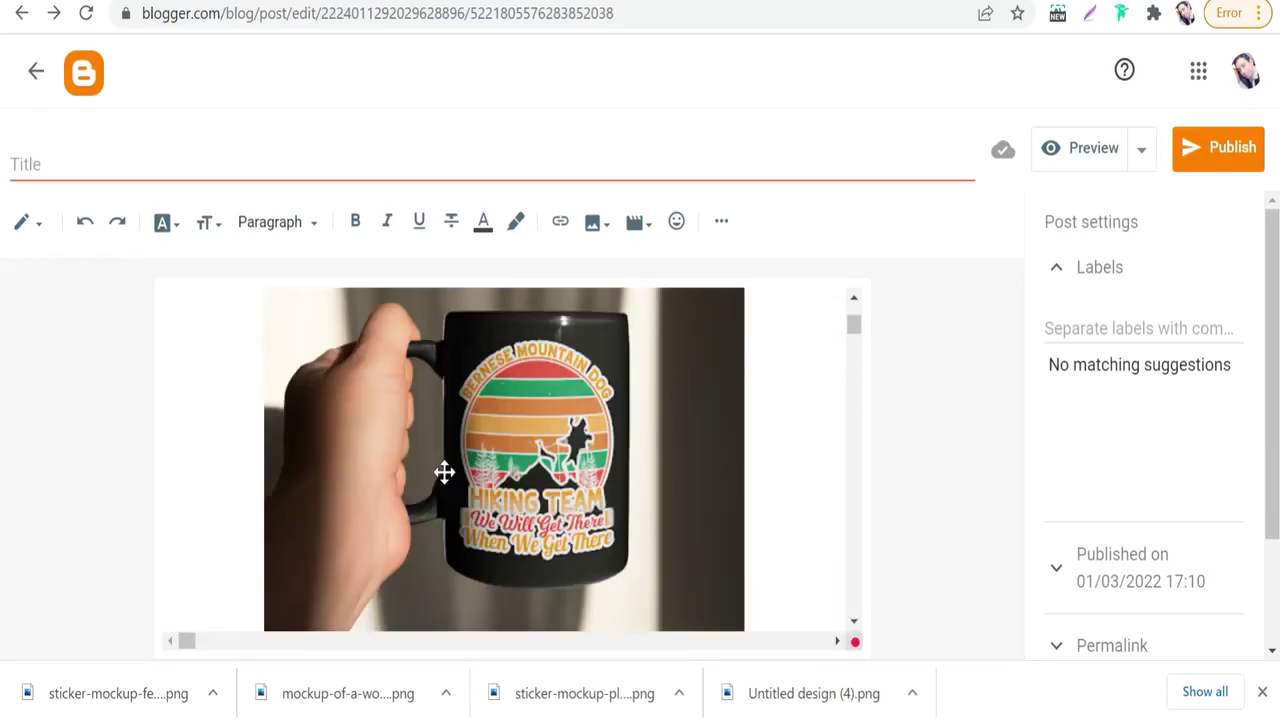
pyautogui.scroll(2, 480, 472)
pyautogui.click(457, 460)
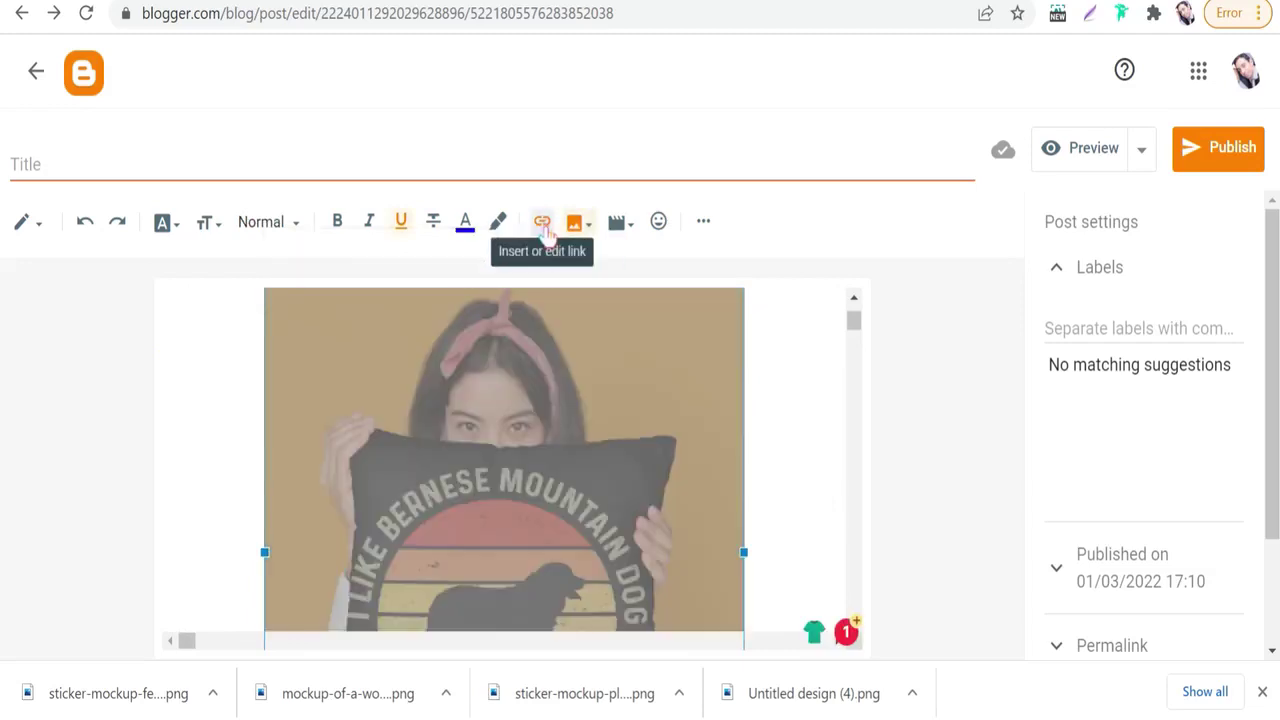
pyautogui.click(545, 229)
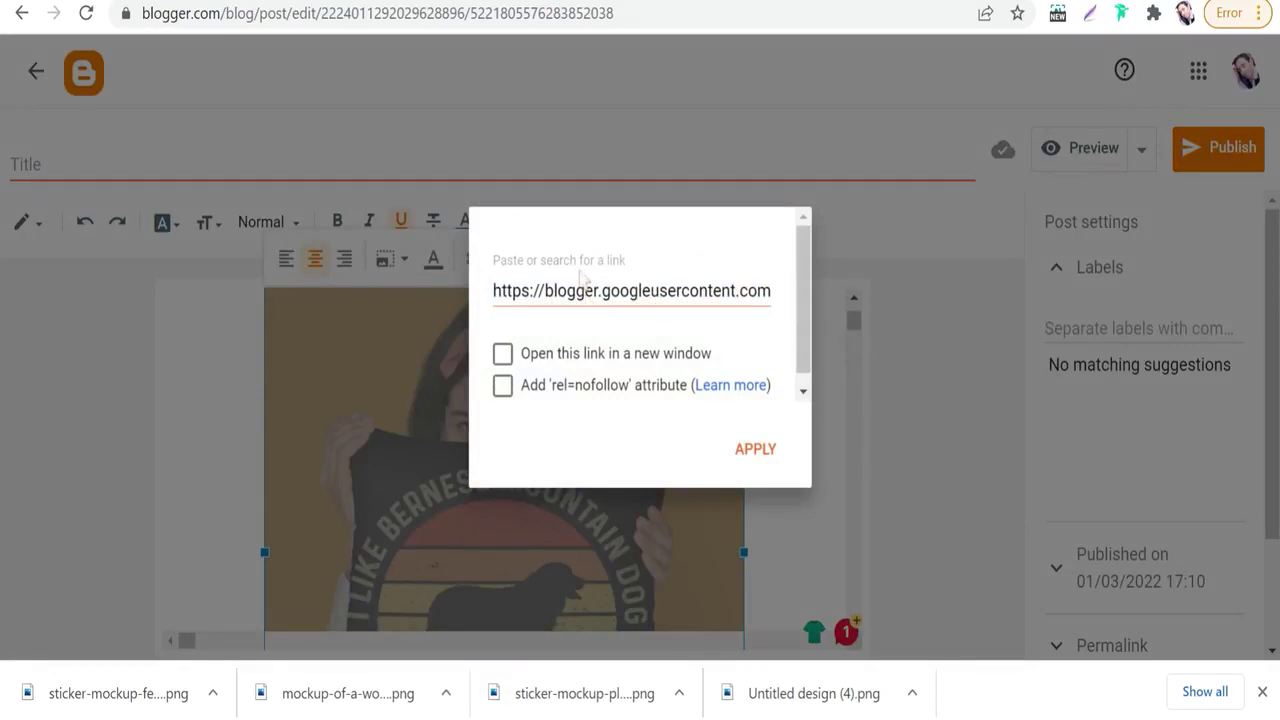
pyautogui.hotkey('ctrl', 'Tab')
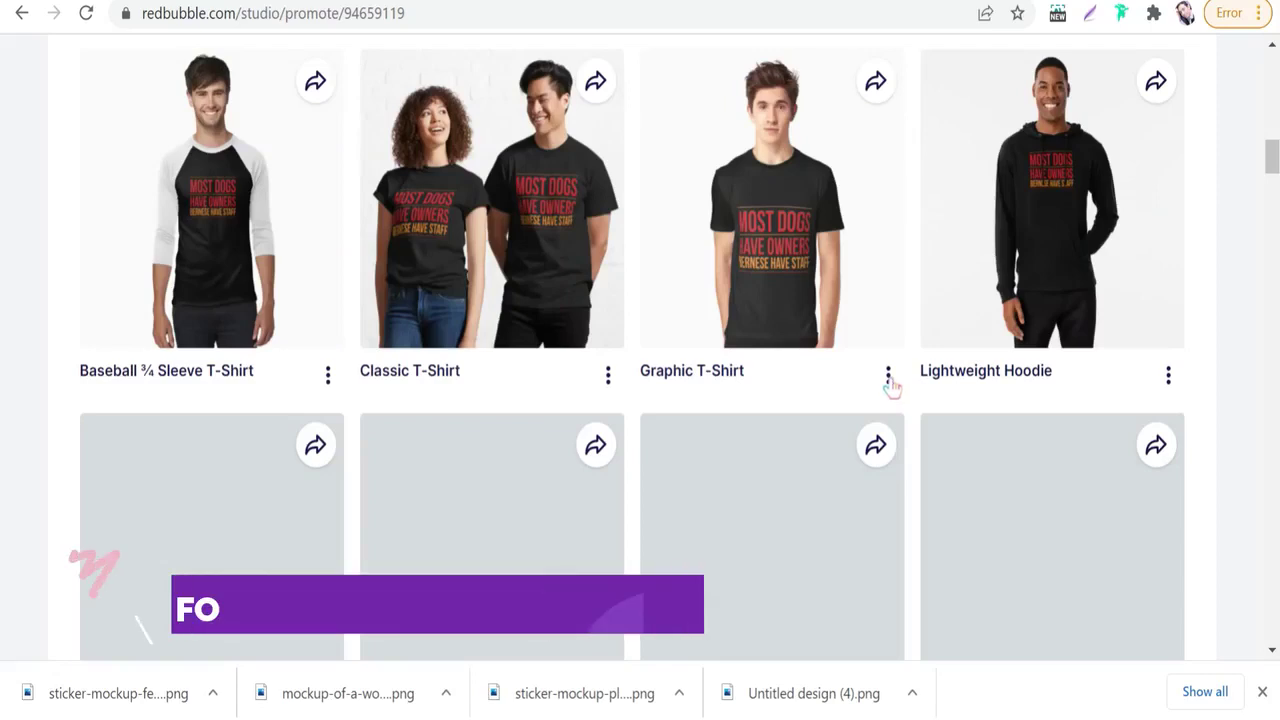
pyautogui.click(887, 374)
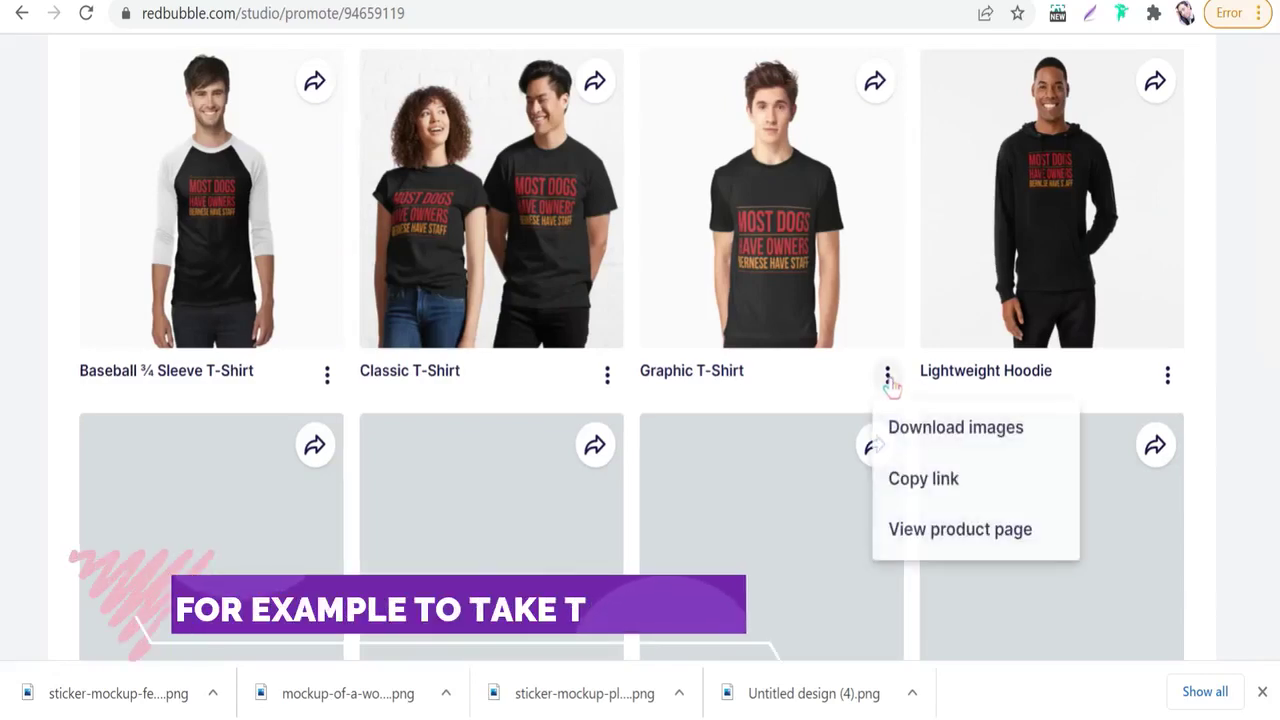
pyautogui.click(905, 484)
pyautogui.click(887, 375)
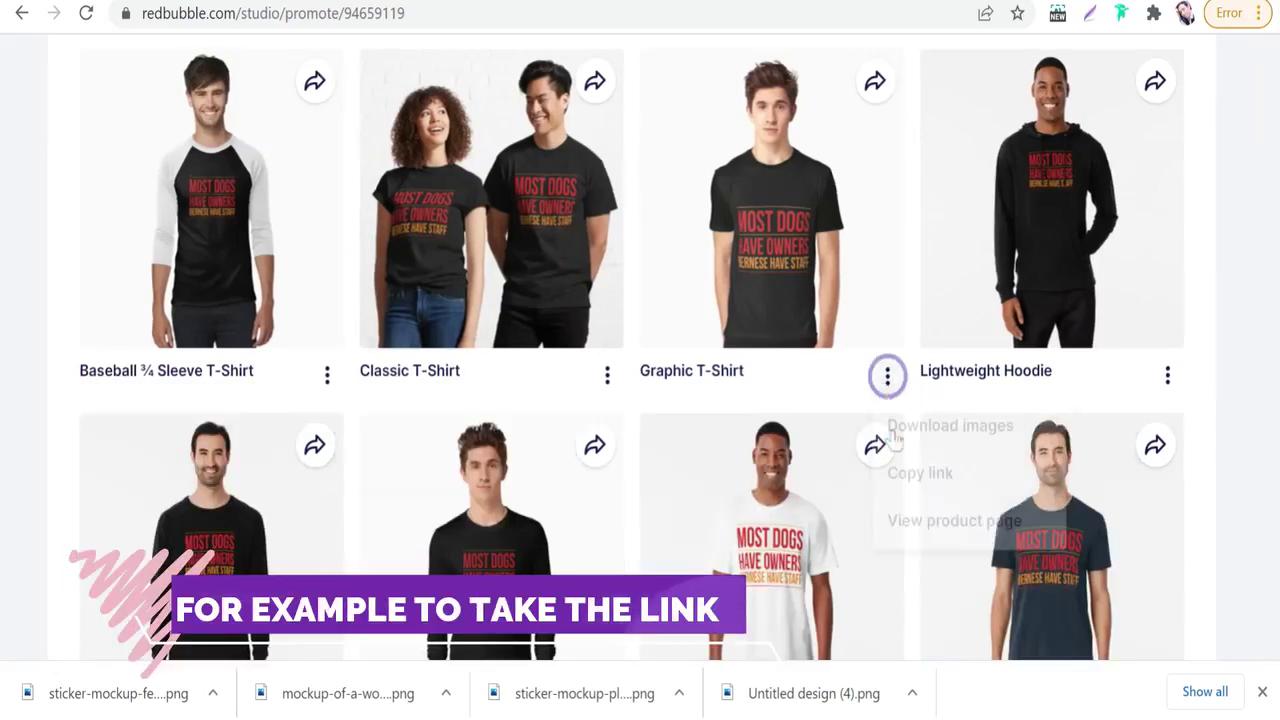
pyautogui.click(903, 482)
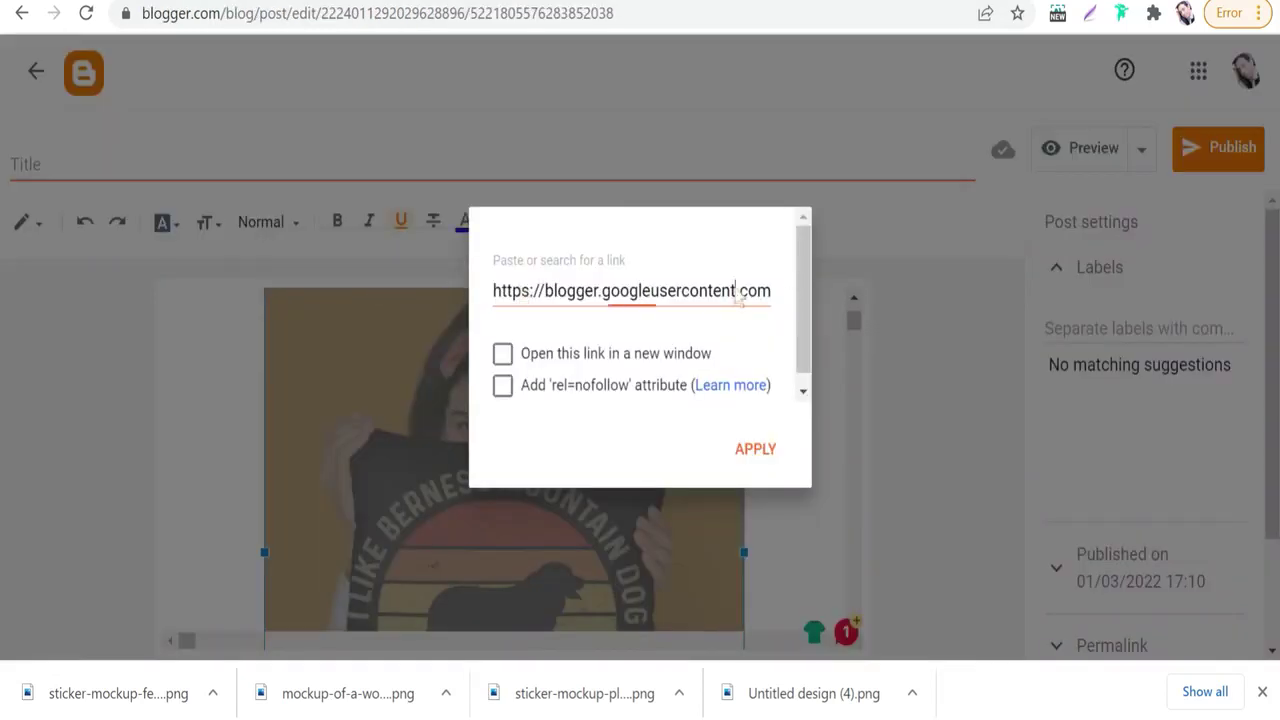
# Replace the pillow mockup's link with the copied Redbubble t-shirt link, set it to open in a new window, and deselect the image.
pyautogui.tripleClick(737, 294)
pyautogui.press('BackSpace')
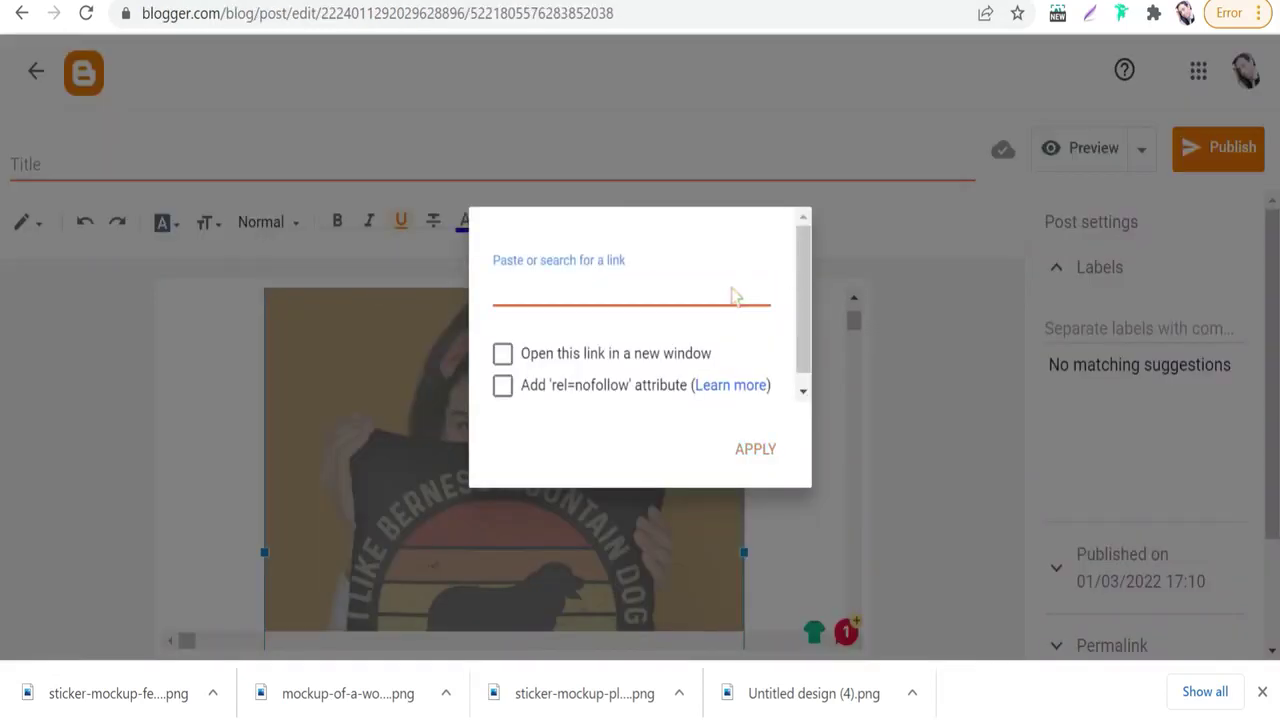
pyautogui.hotkey('ctrl', 'v')
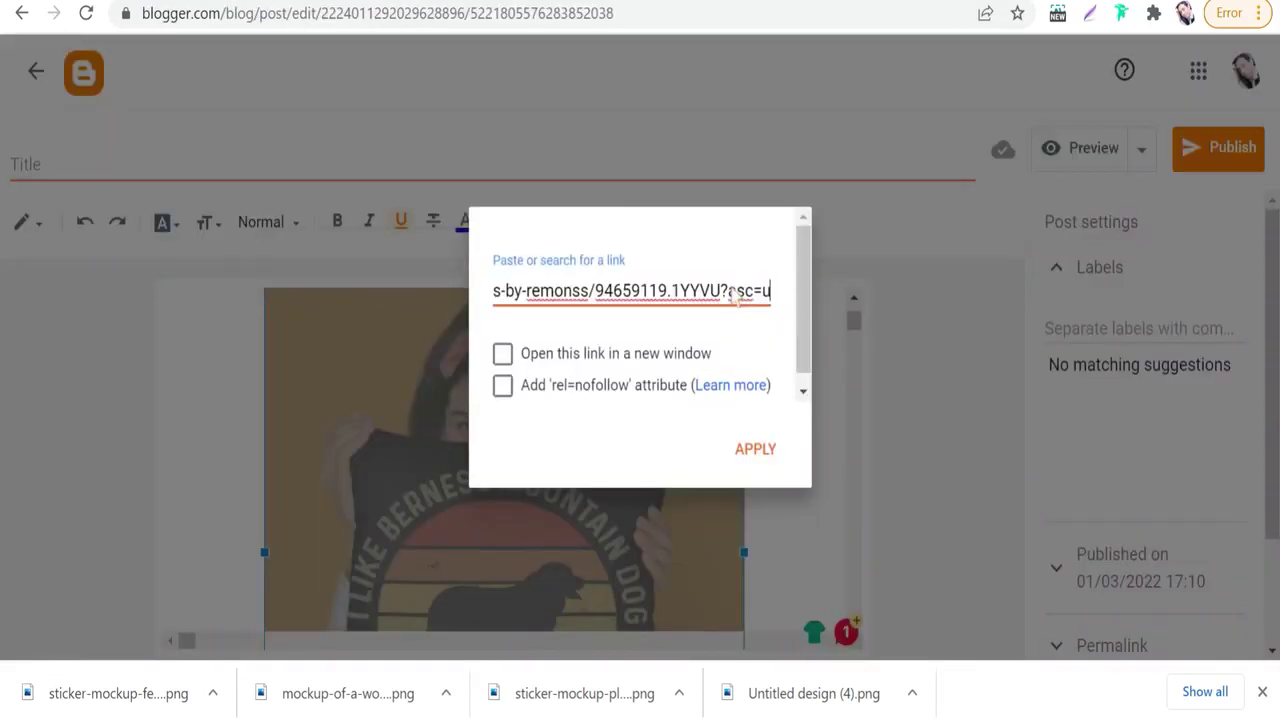
pyautogui.click(502, 356)
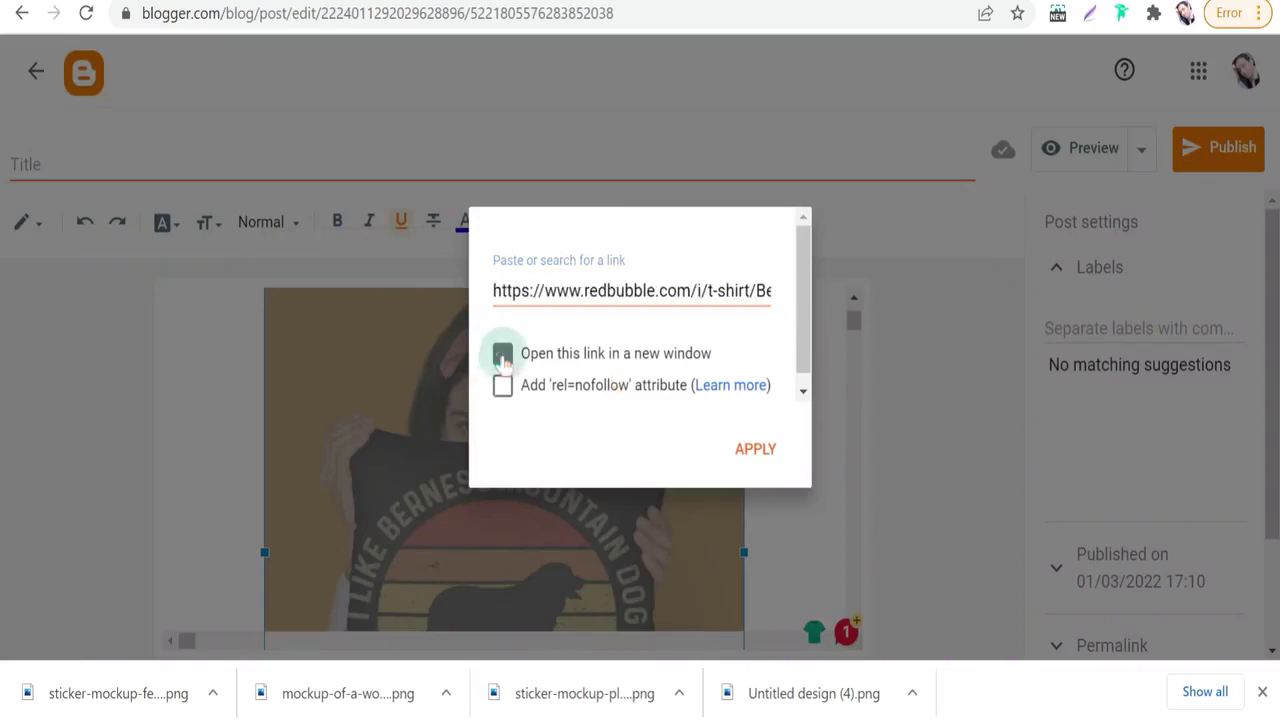
pyautogui.click(757, 451)
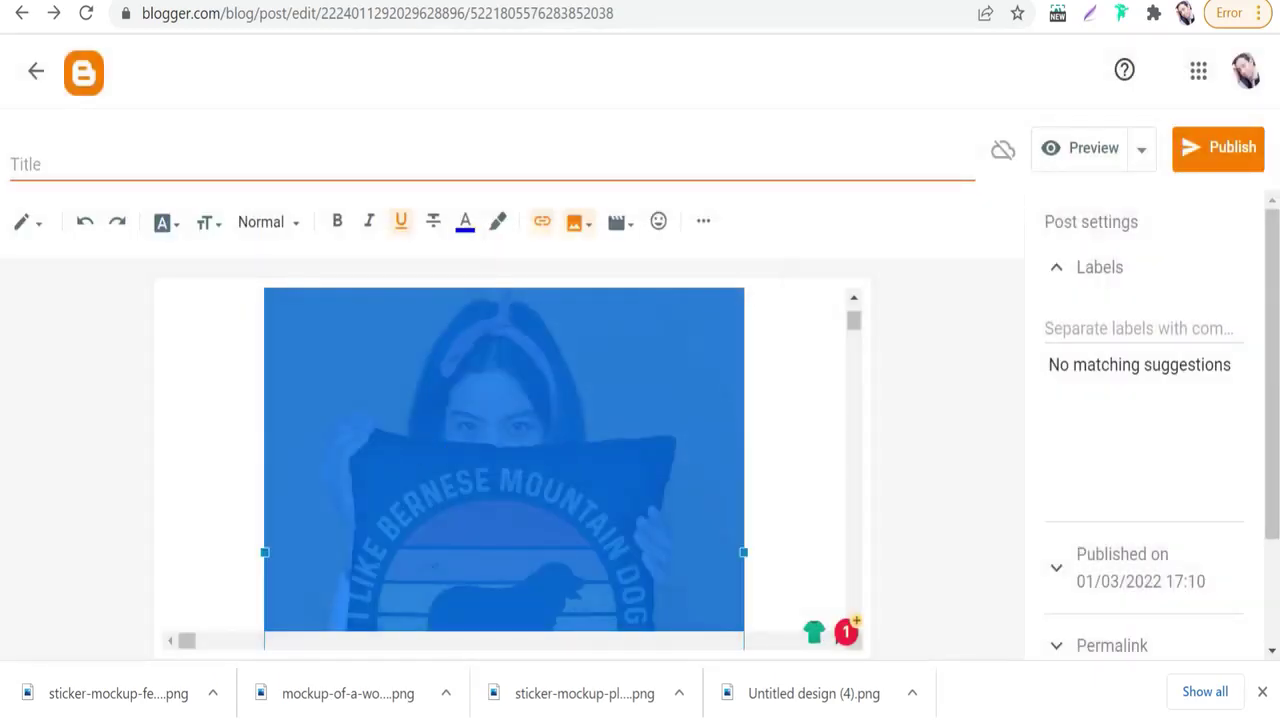
pyautogui.click(371, 423)
# Look over the post from the pillow mockup to the "SIZE" heading, checking the space around the images.
pyautogui.scroll(-3, 430, 410)
pyautogui.scroll(-2, 540, 403)
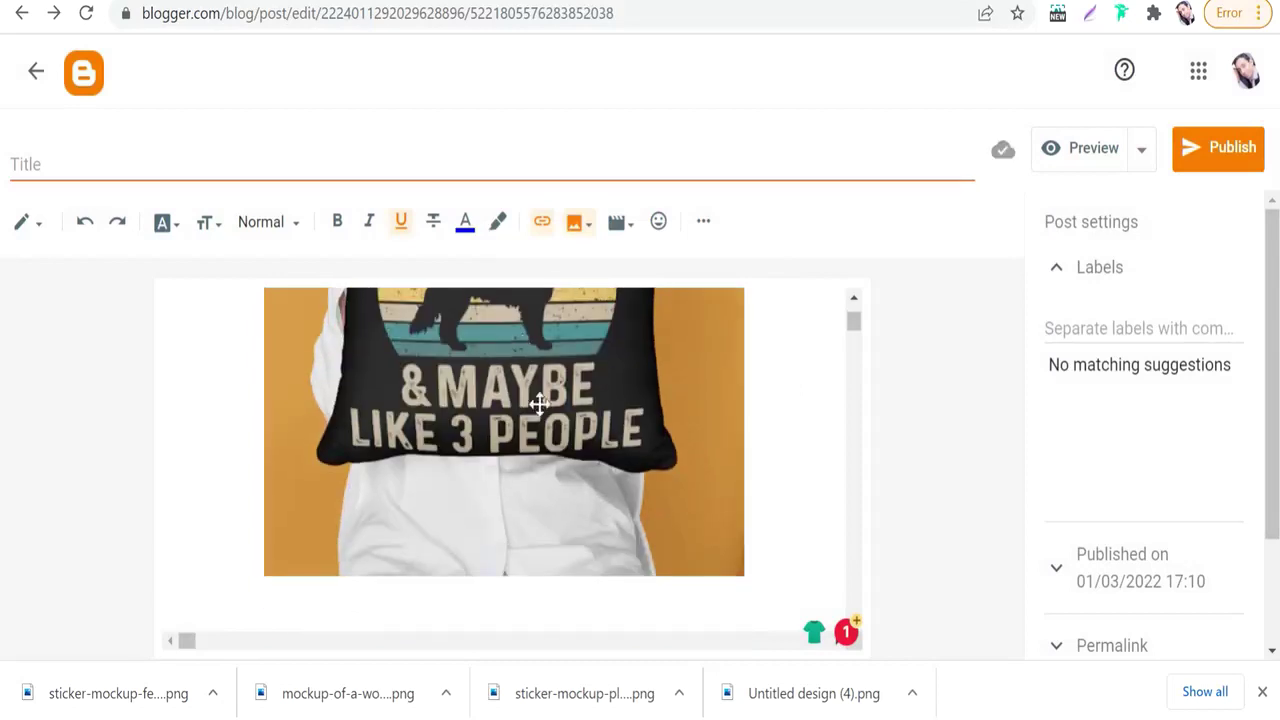
pyautogui.scroll(2, 530, 370)
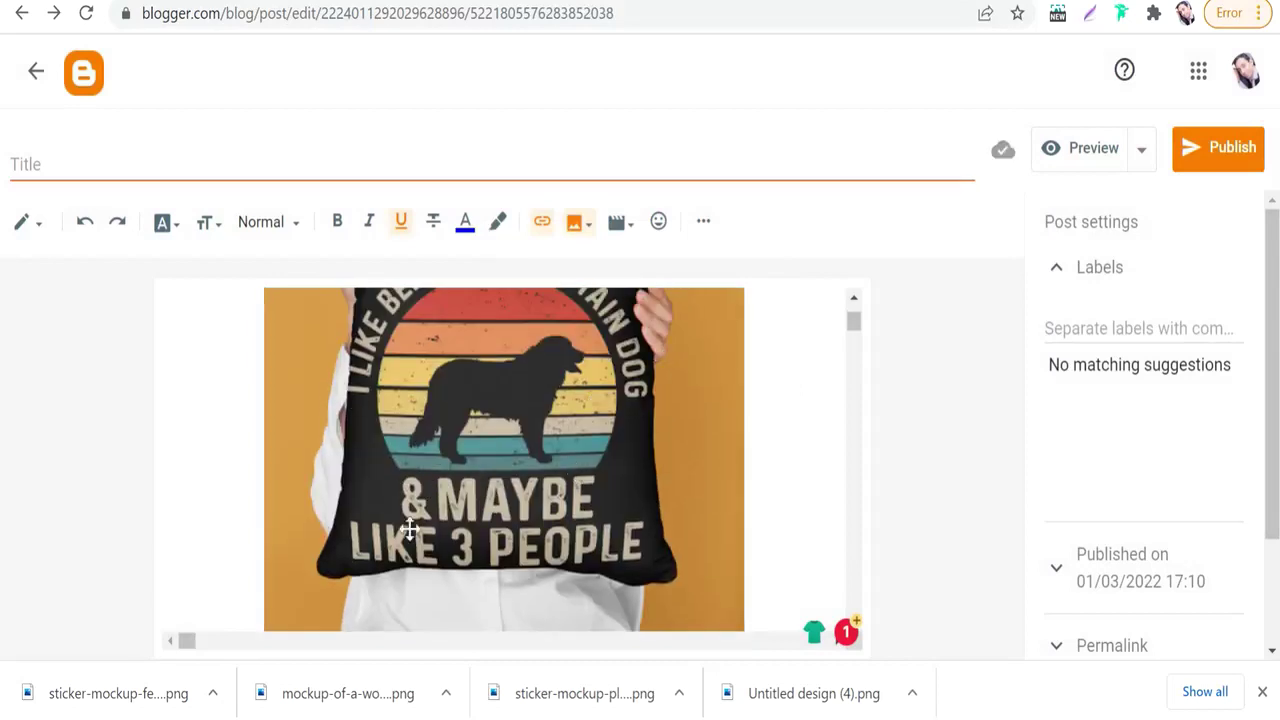
pyautogui.scroll(-2, 440, 444)
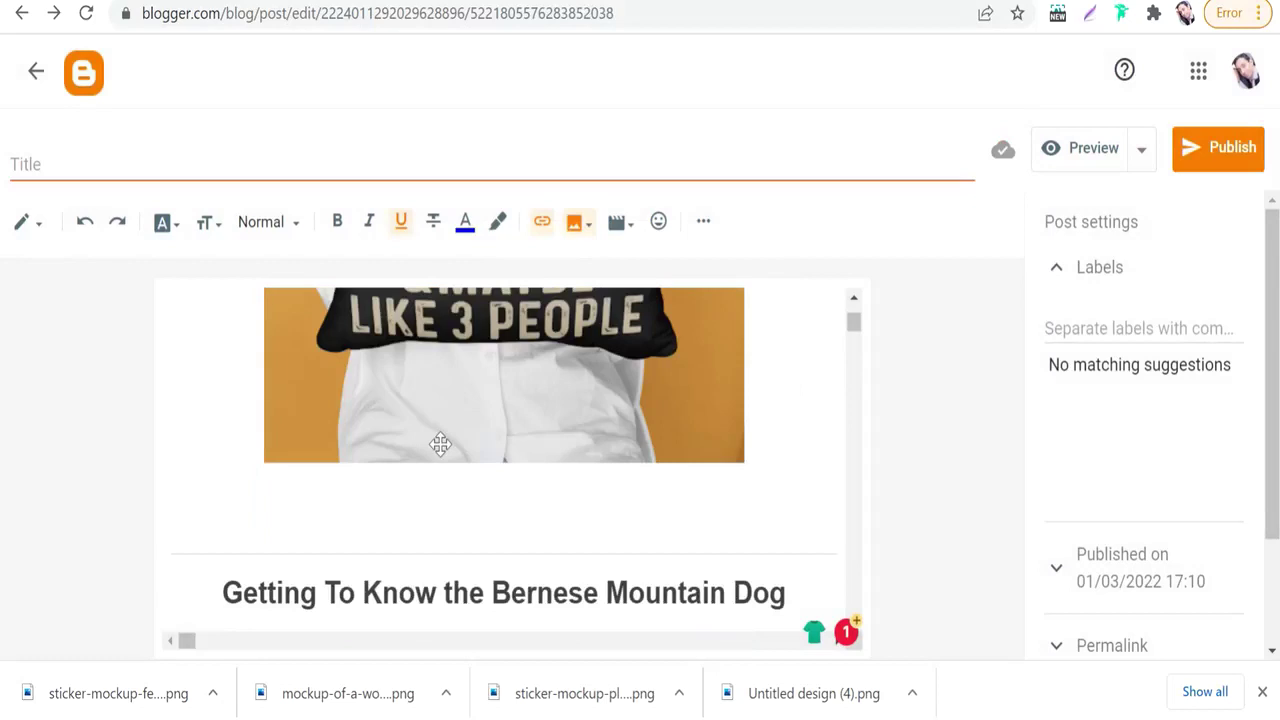
pyautogui.scroll(2, 440, 444)
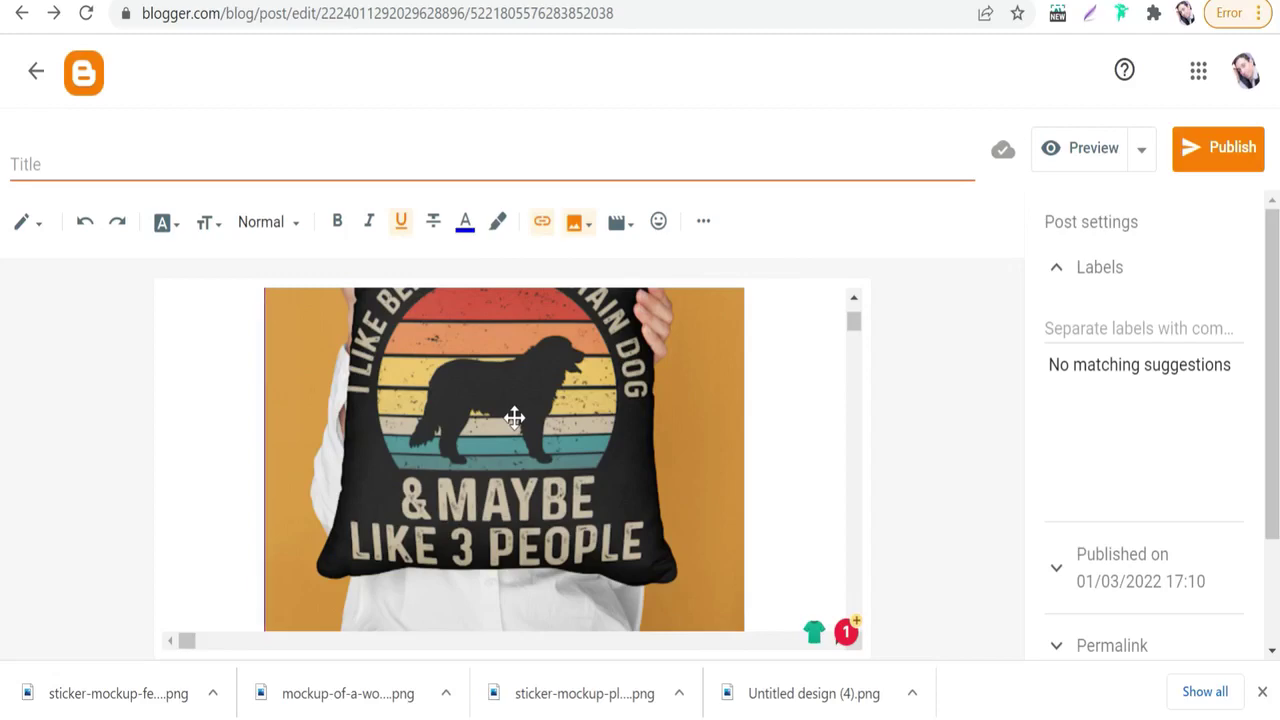
pyautogui.scroll(-10, 518, 432)
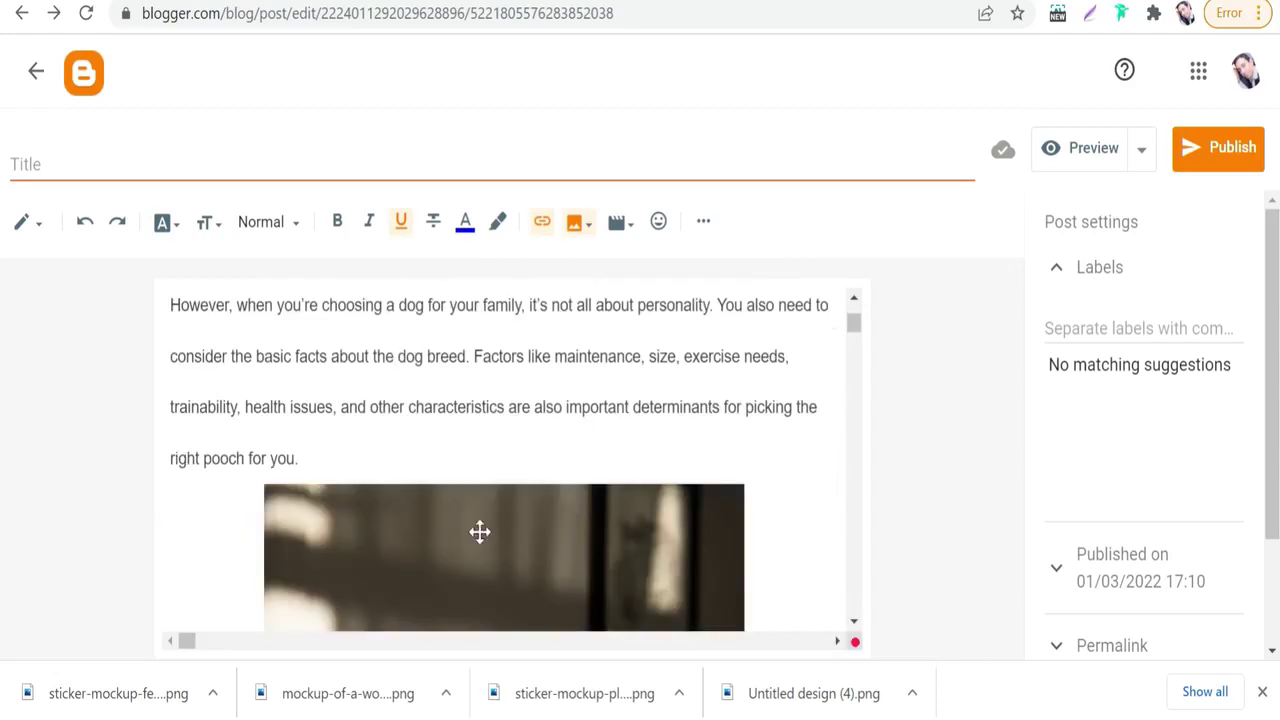
pyautogui.scroll(-15, 480, 532)
pyautogui.scroll(3, 366, 483)
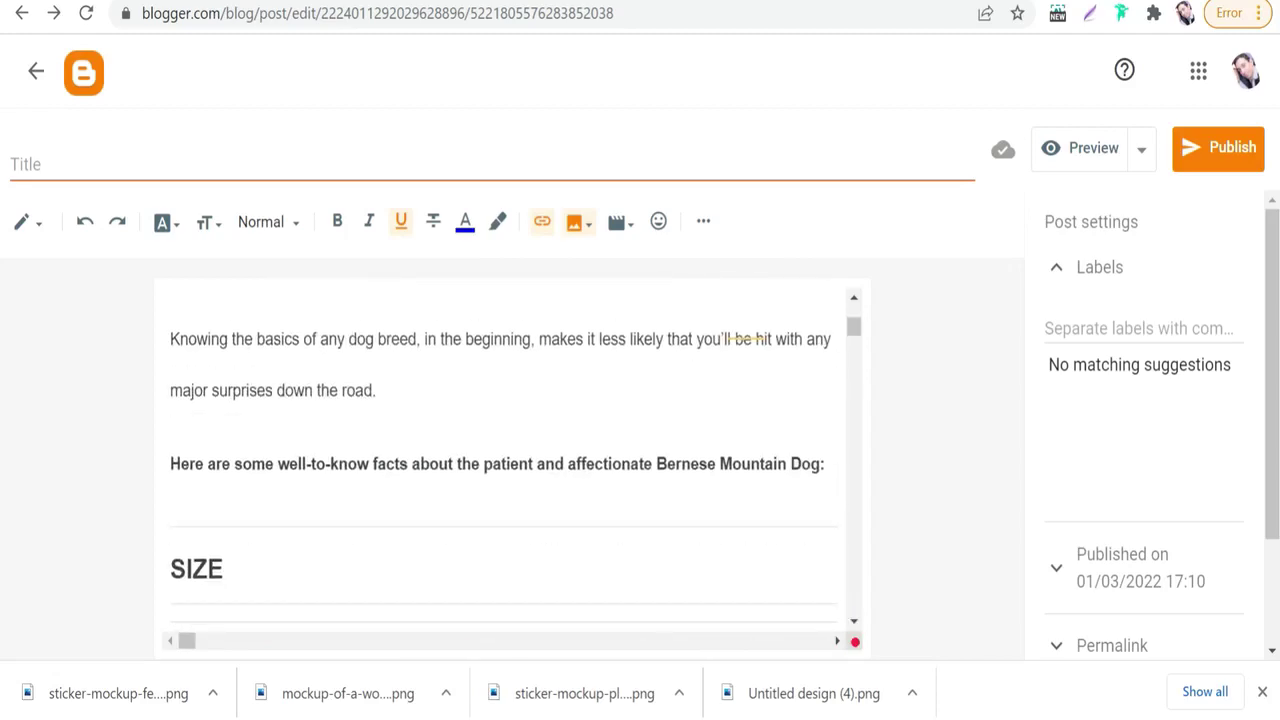
pyautogui.scroll(10, 518, 380)
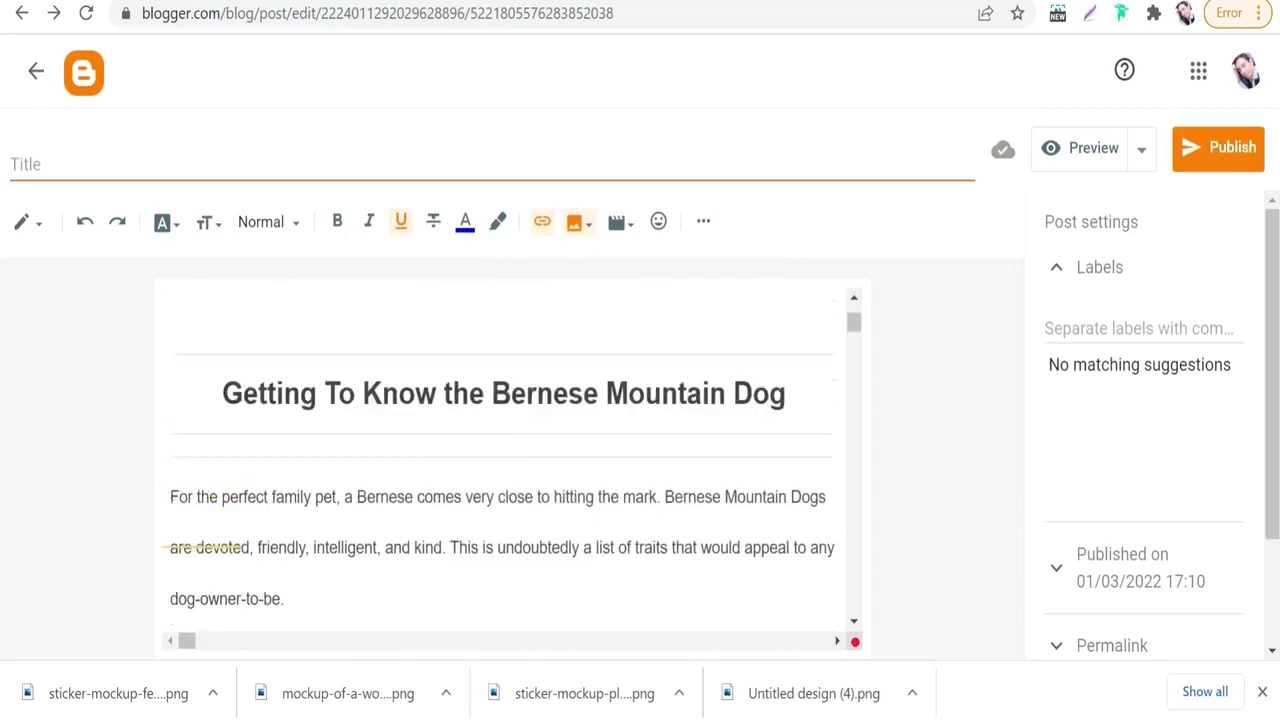
pyautogui.scroll(-2, 537, 440)
pyautogui.scroll(6, 537, 440)
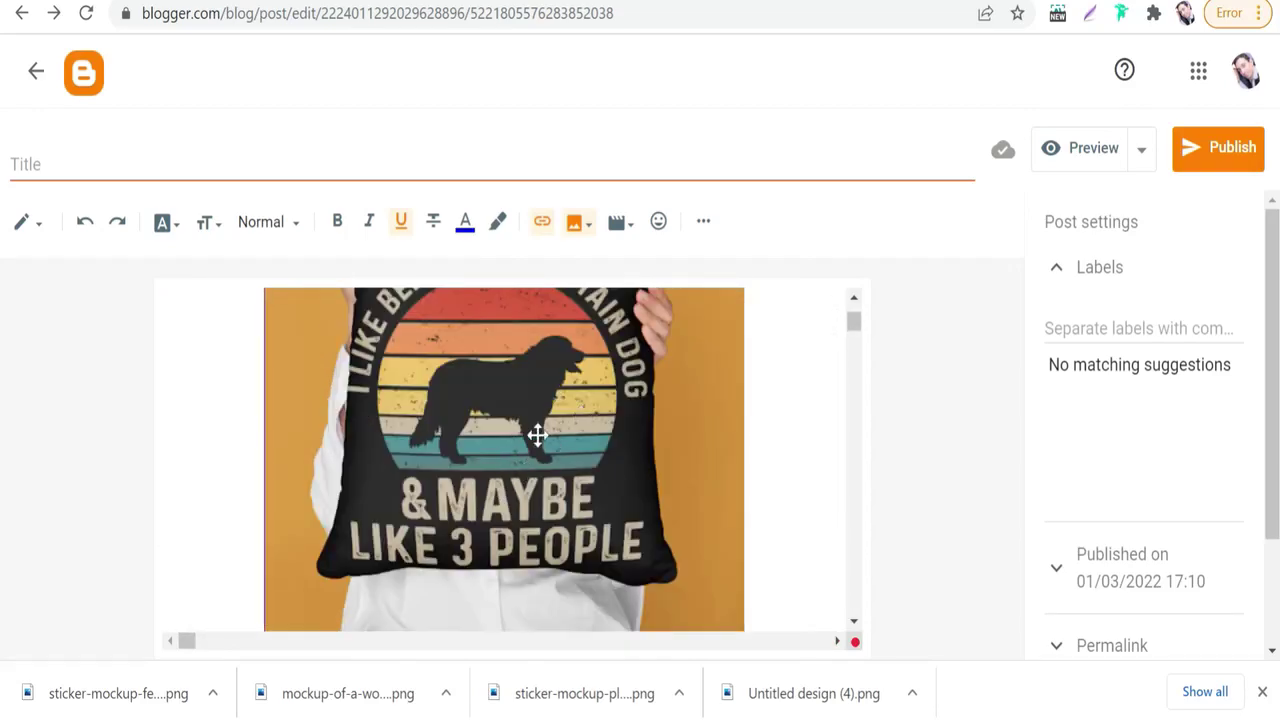
# Add the line "if you like this product , kindly click here" directly below the pillow mockup.
pyautogui.click(537, 435)
pyautogui.scroll(-3, 526, 465)
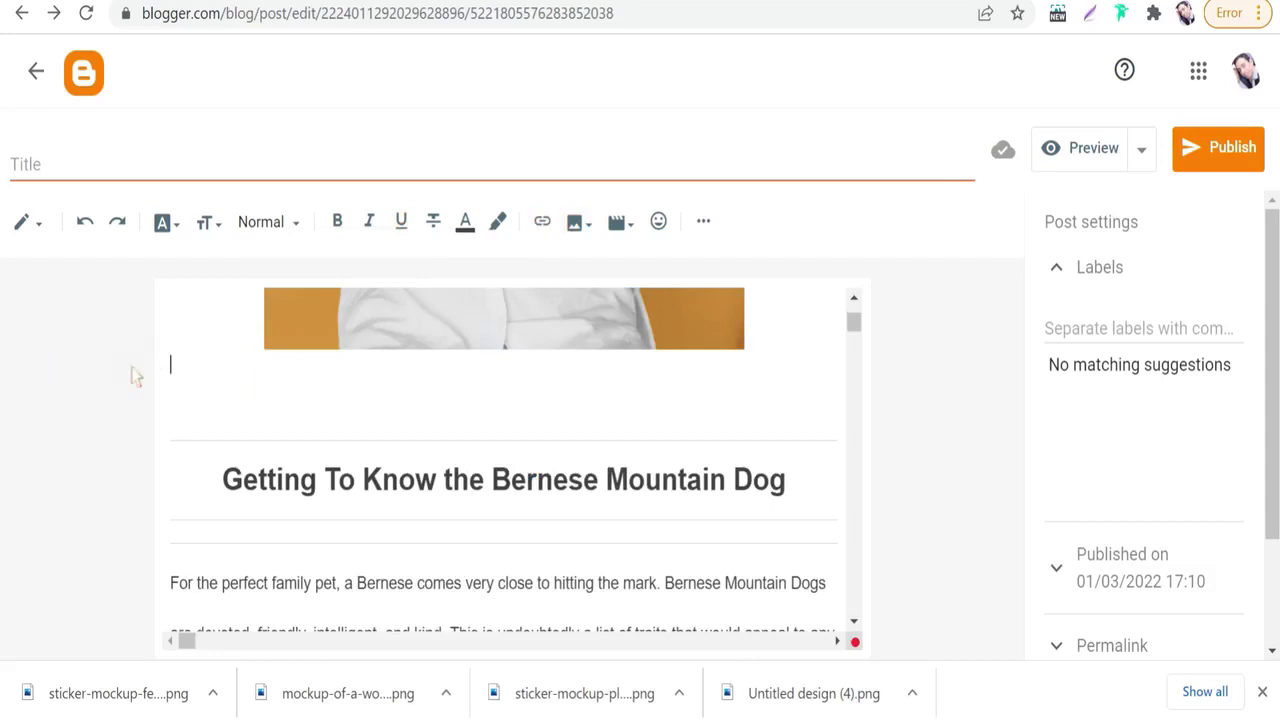
pyautogui.scroll(3, 423, 366)
pyautogui.scroll(-3, 423, 366)
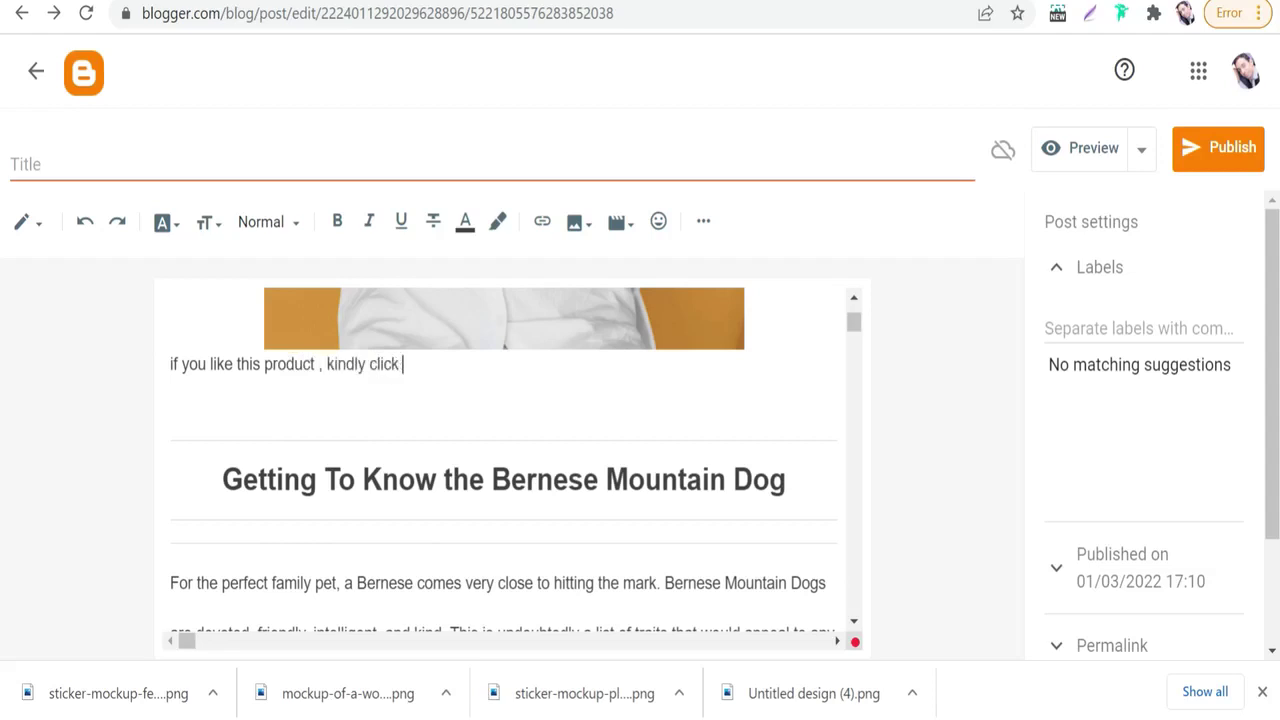
pyautogui.write('e')
# Link the whole line below the pillow mockup to the copied Redbubble t-shirt address, opening in a new window.
pyautogui.tripleClick(304, 378)
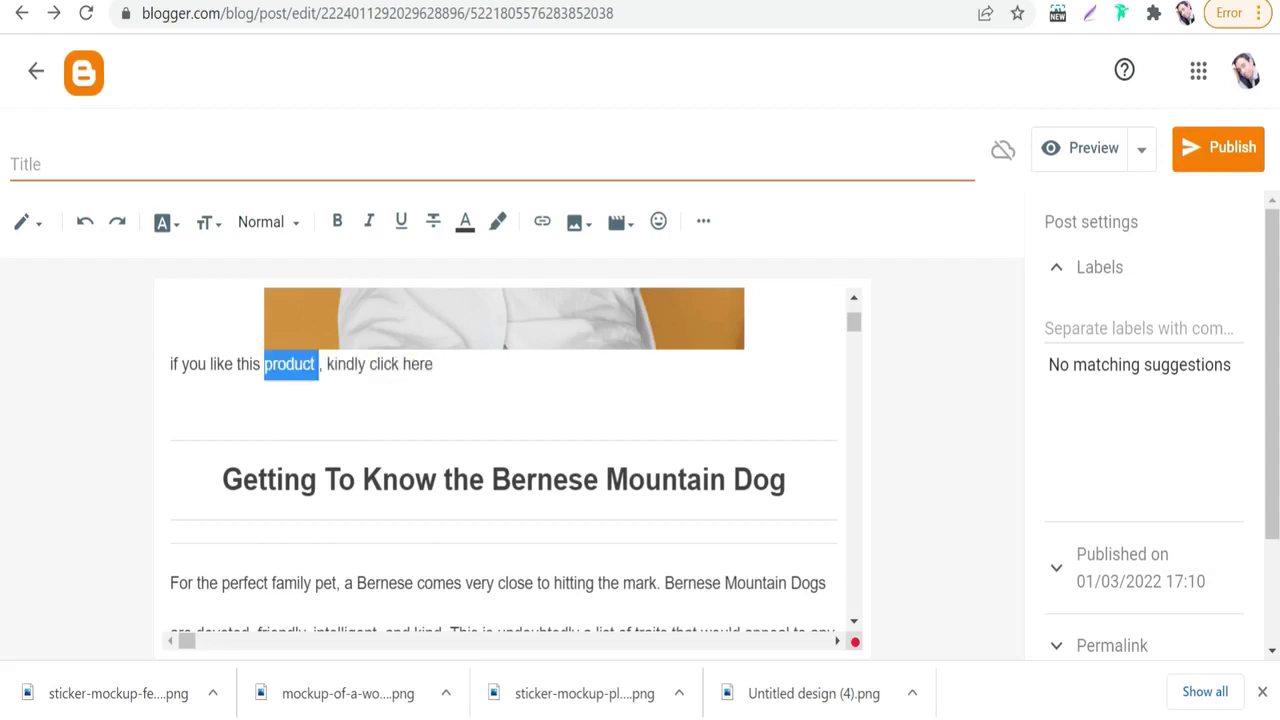
pyautogui.click(542, 222)
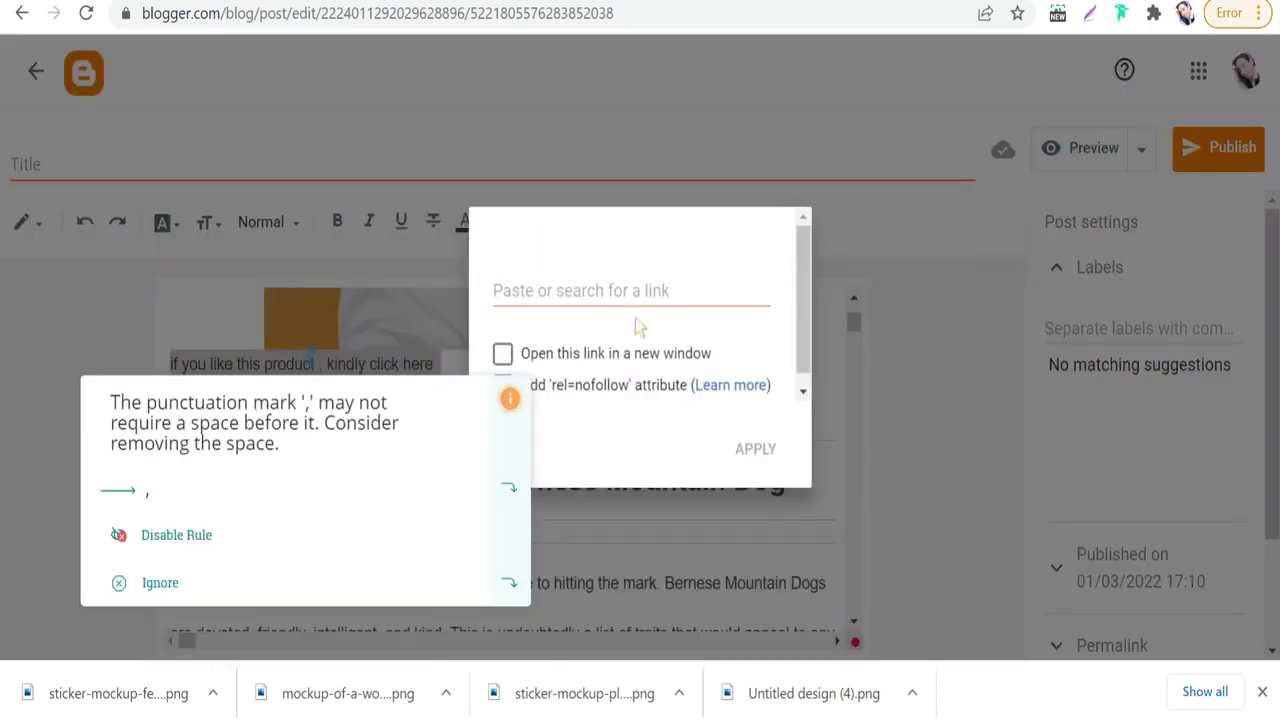
pyautogui.click(585, 293)
pyautogui.hotkey('ctrl', 'v')
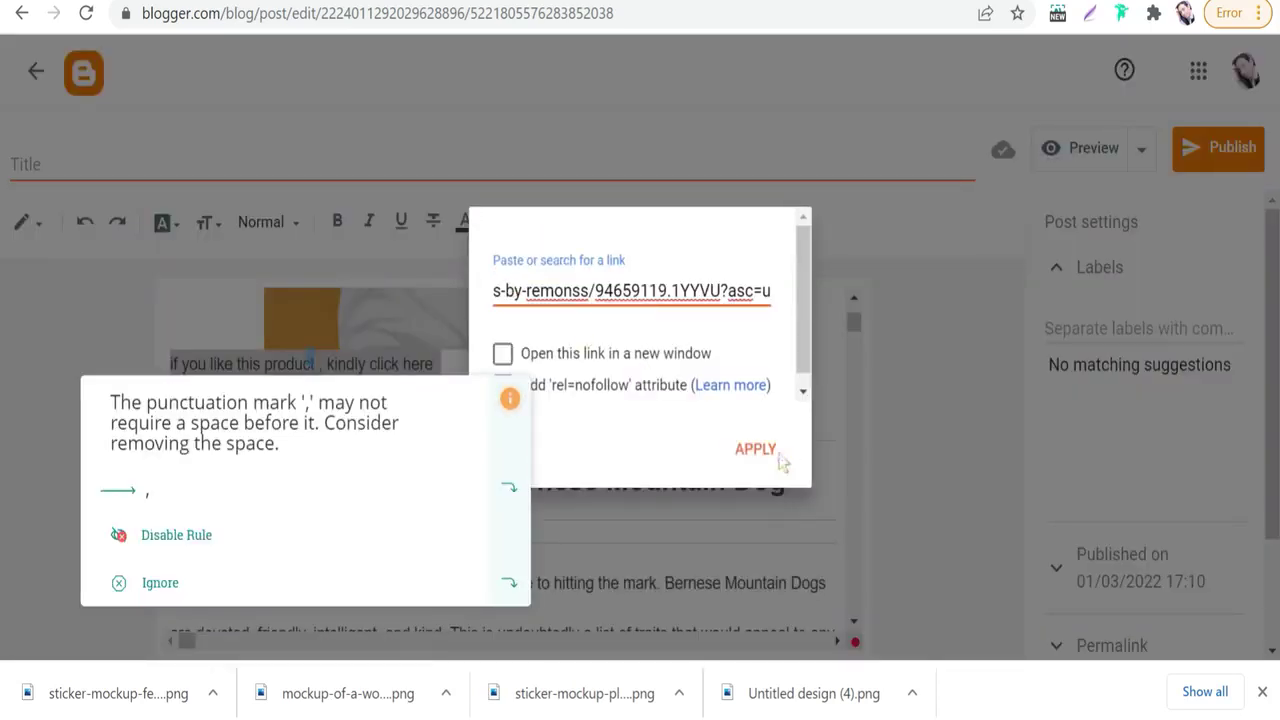
pyautogui.click(502, 355)
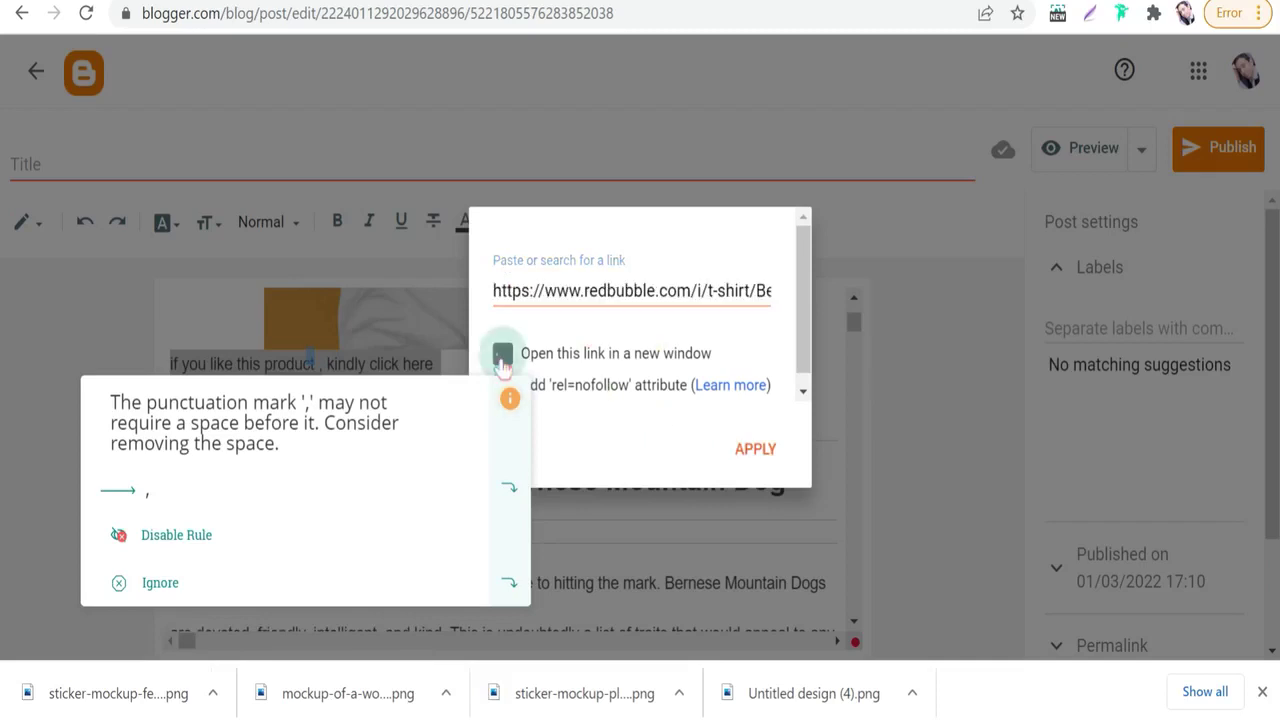
pyautogui.click(757, 450)
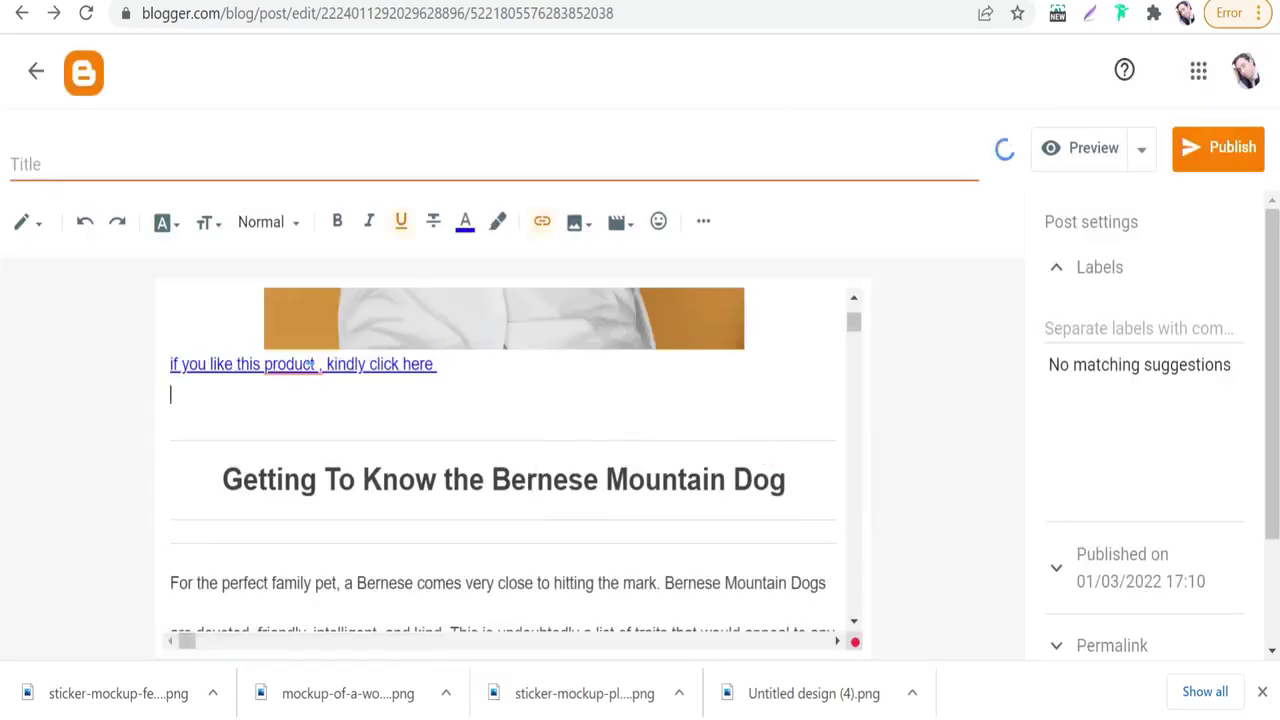
# Review the pillow mockup with its linked line, the mug mockup and the surrounding text of the post.
pyautogui.scroll(-15, 310, 420)
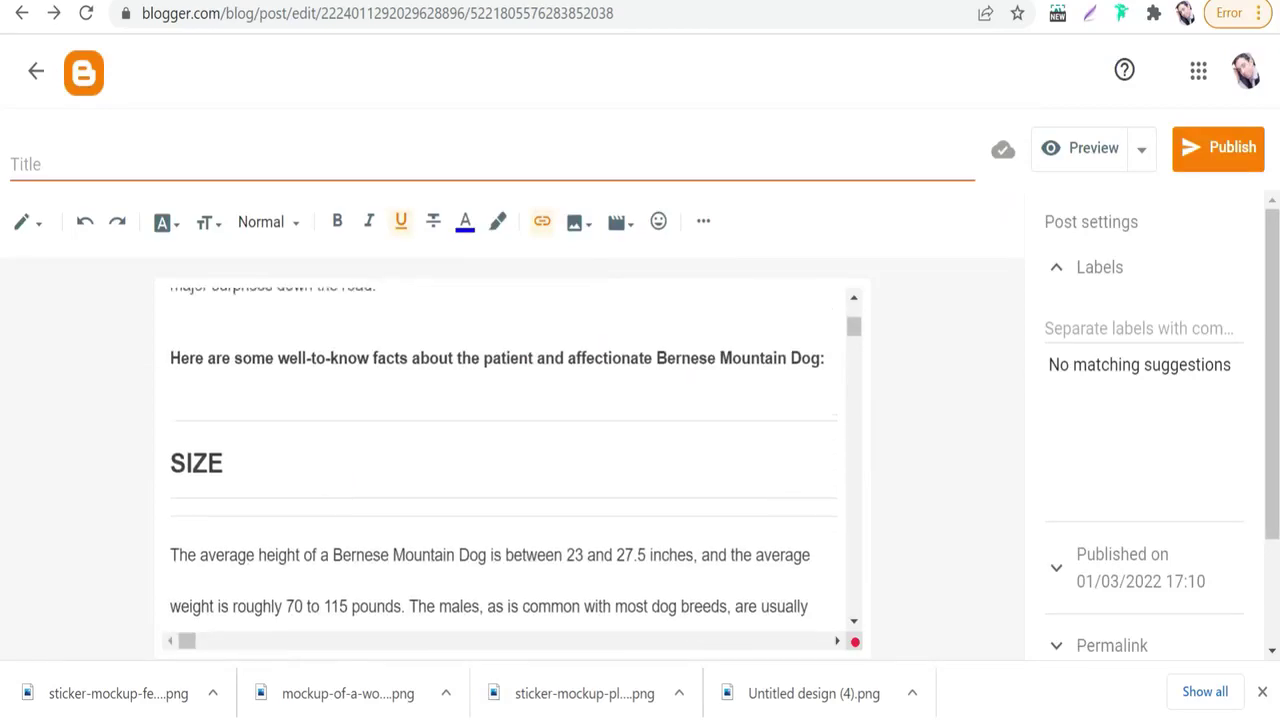
pyautogui.scroll(15, 343, 454)
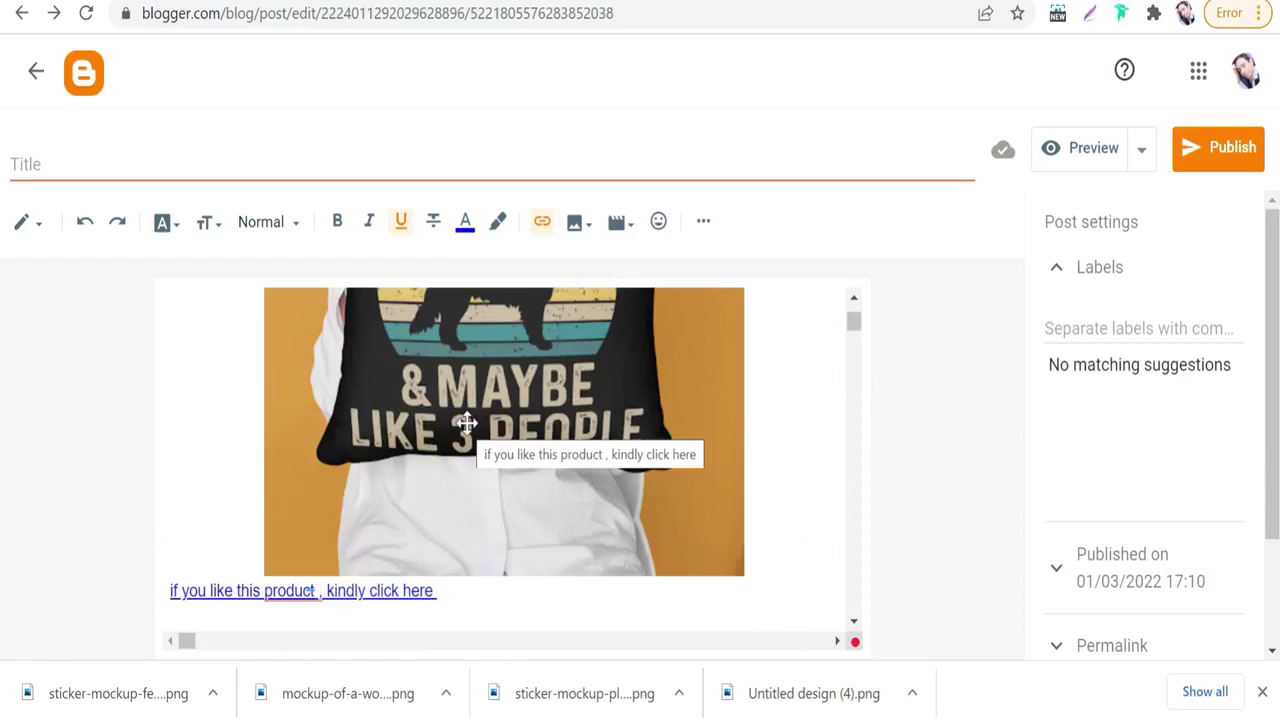
pyautogui.scroll(10, 467, 424)
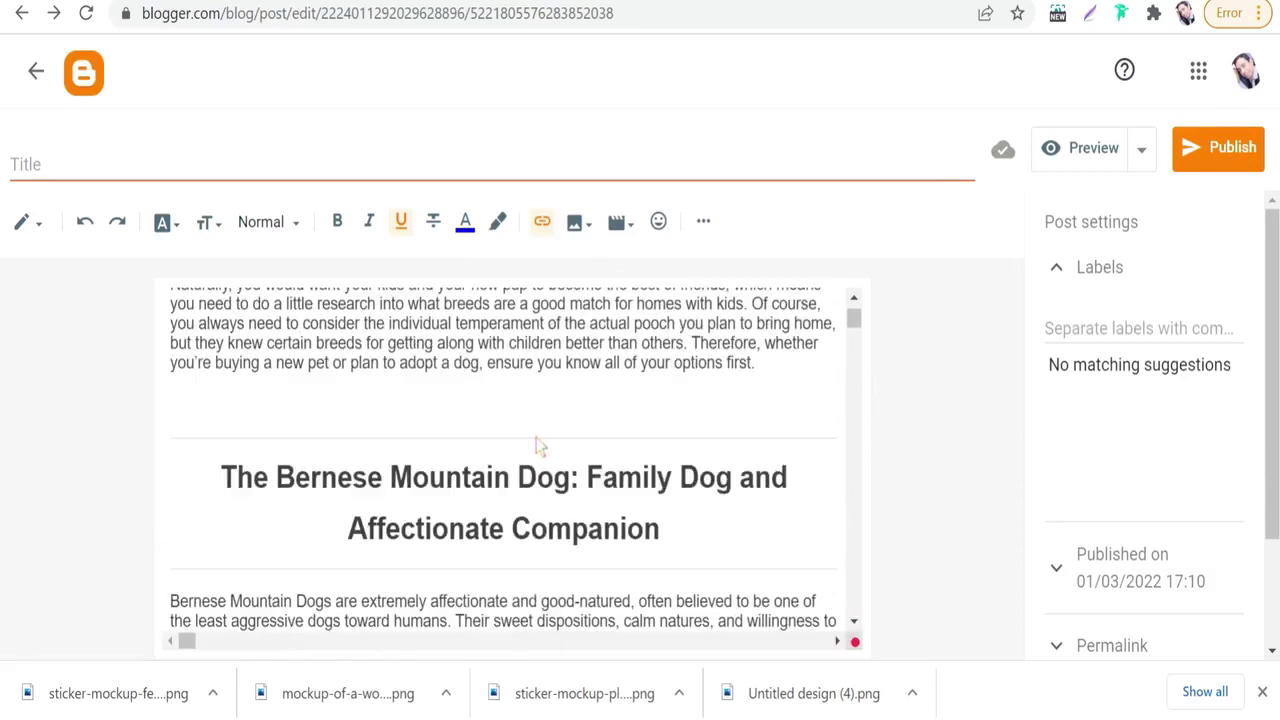
pyautogui.scroll(-10, 537, 445)
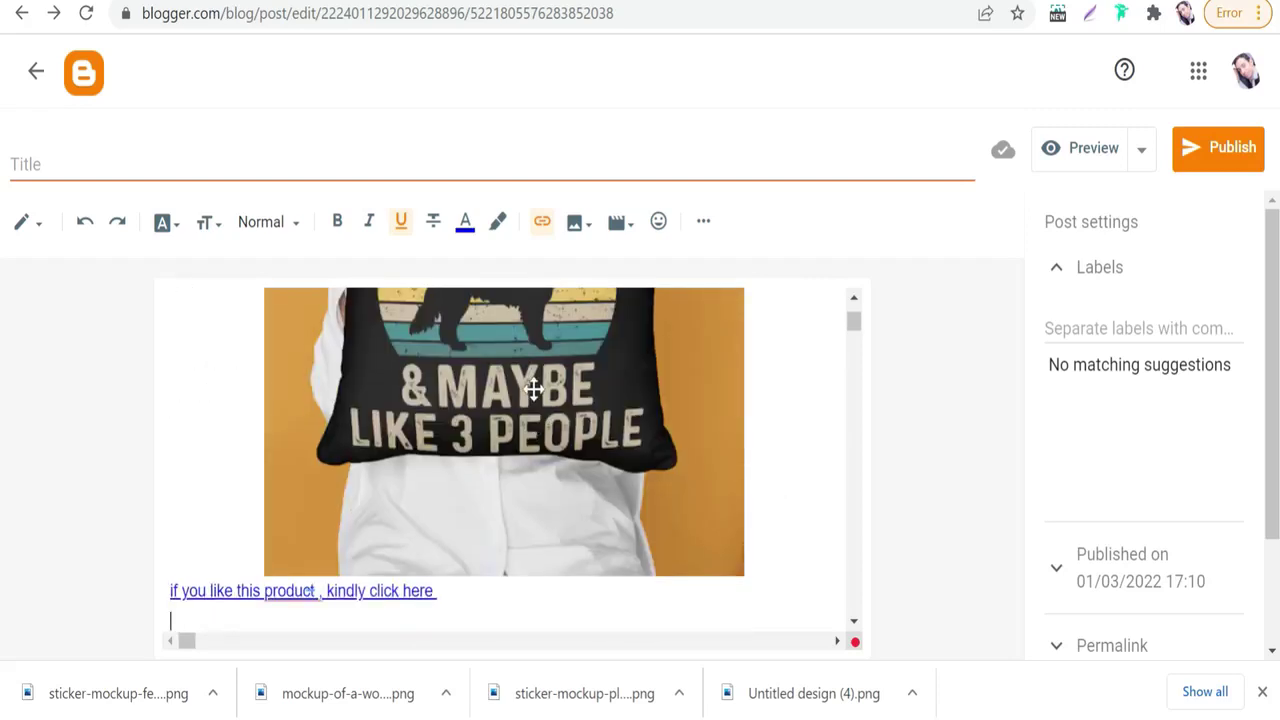
pyautogui.scroll(-5, 535, 410)
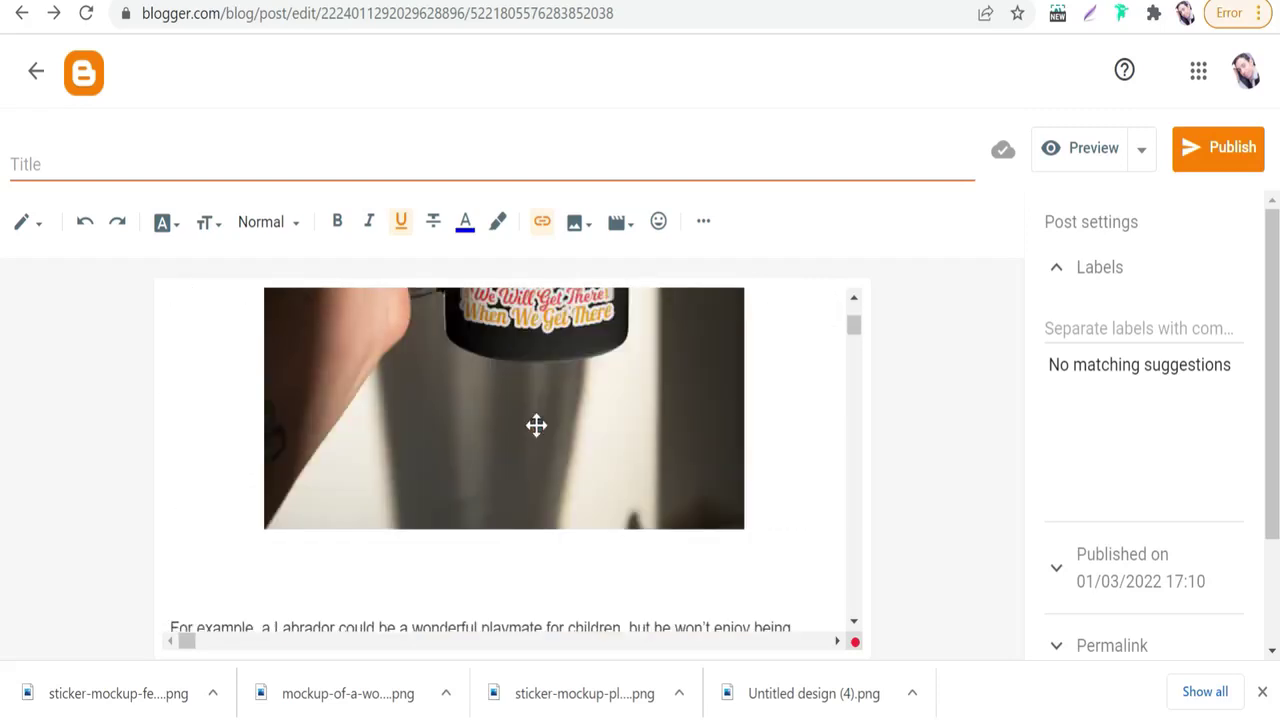
pyautogui.scroll(2, 363, 383)
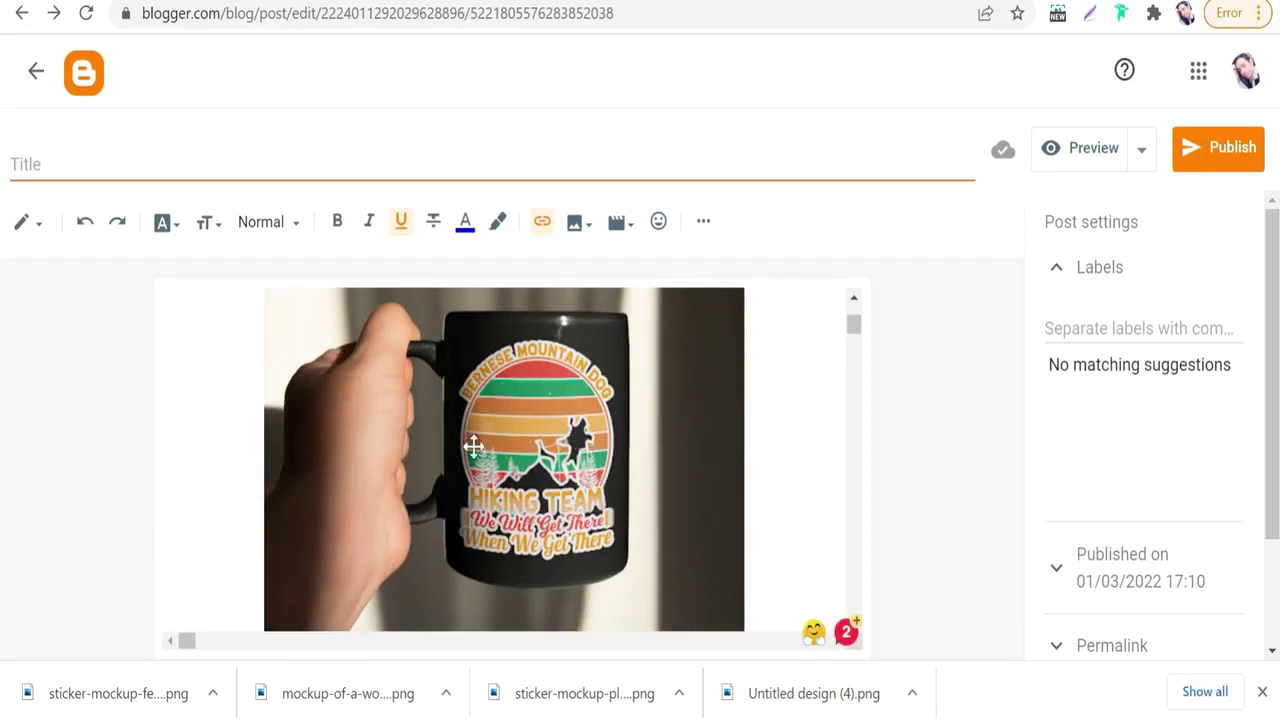
pyautogui.scroll(-3, 430, 535)
pyautogui.scroll(4, 436, 520)
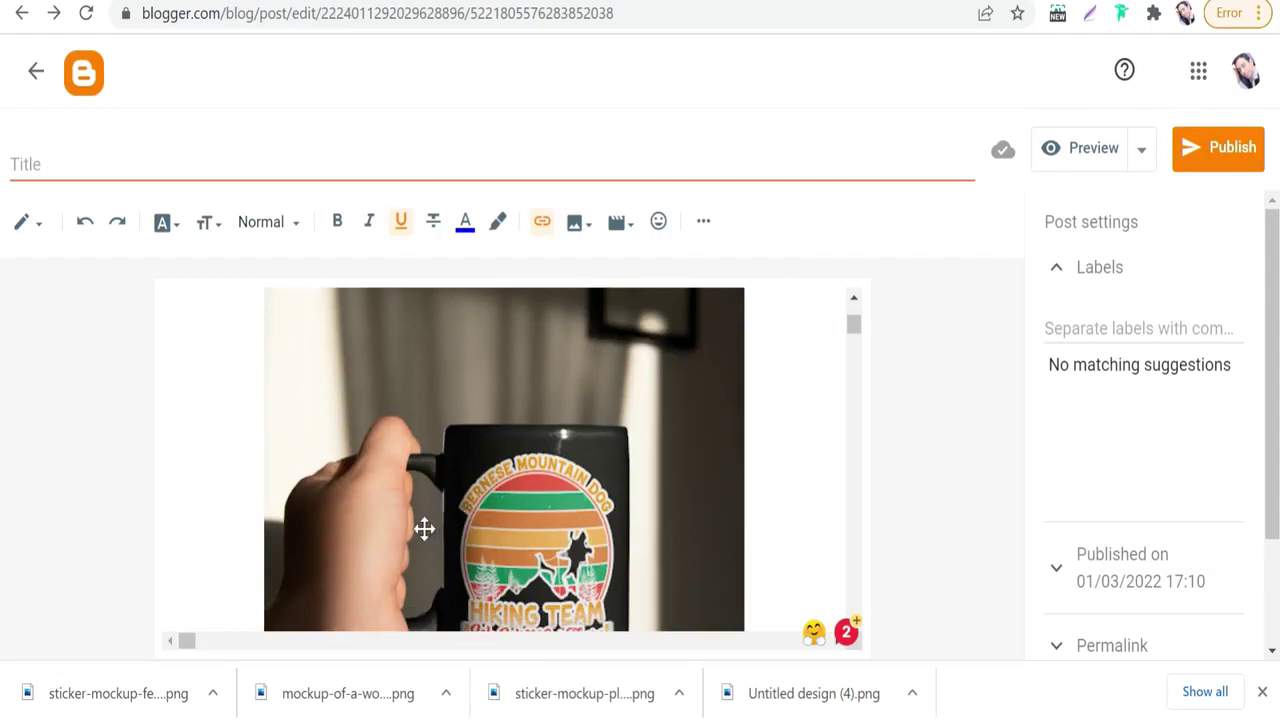
pyautogui.scroll(-10, 424, 529)
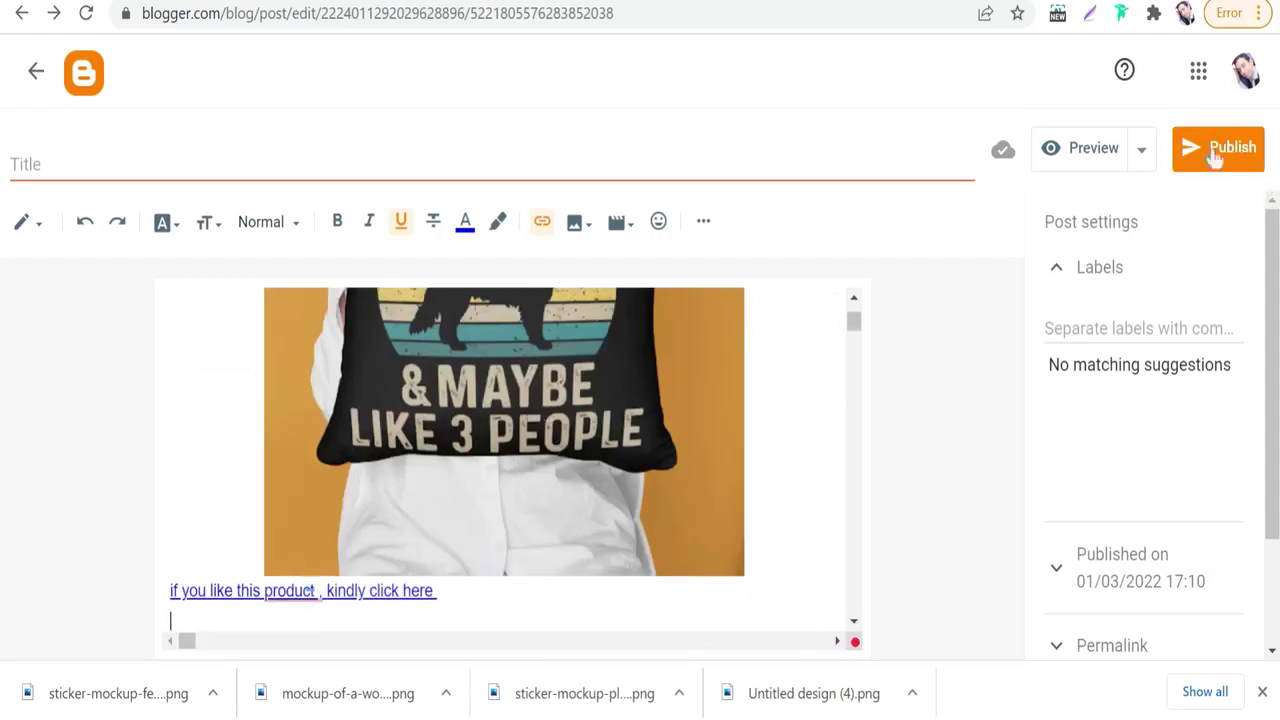
# Publish the post to the blog, and open its live page from the posts list.
pyautogui.click(1214, 155)
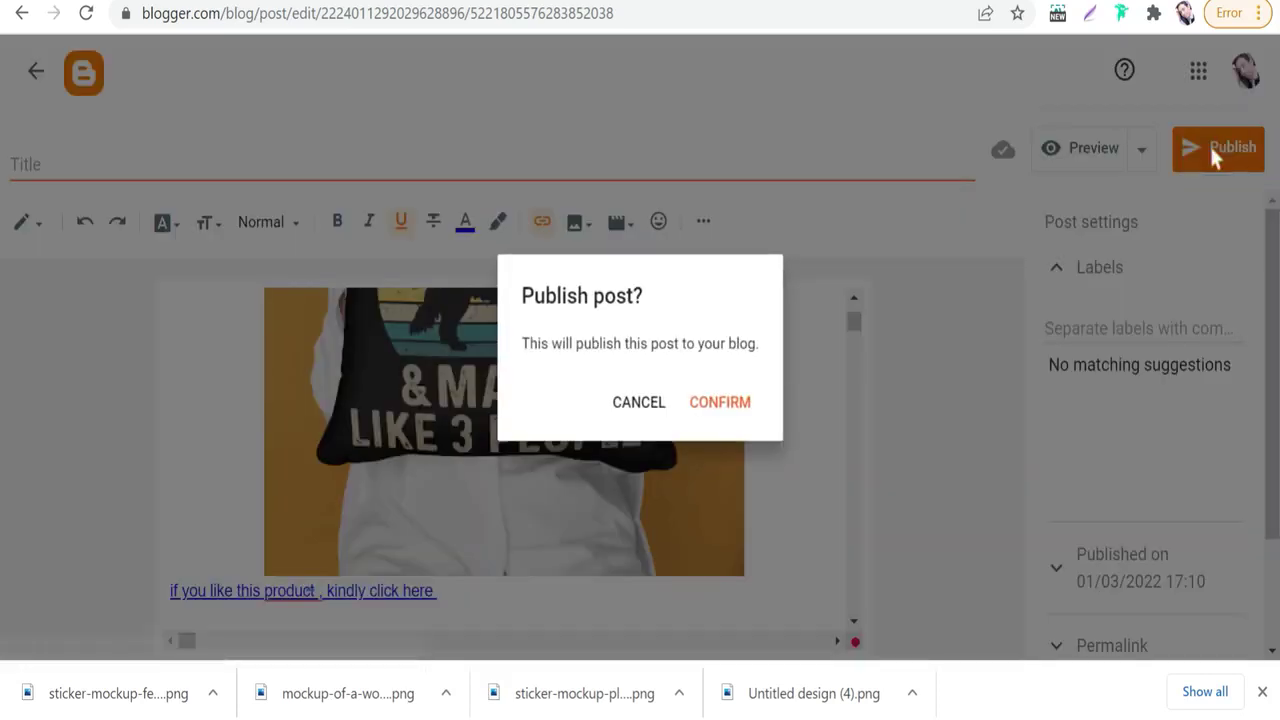
pyautogui.click(714, 405)
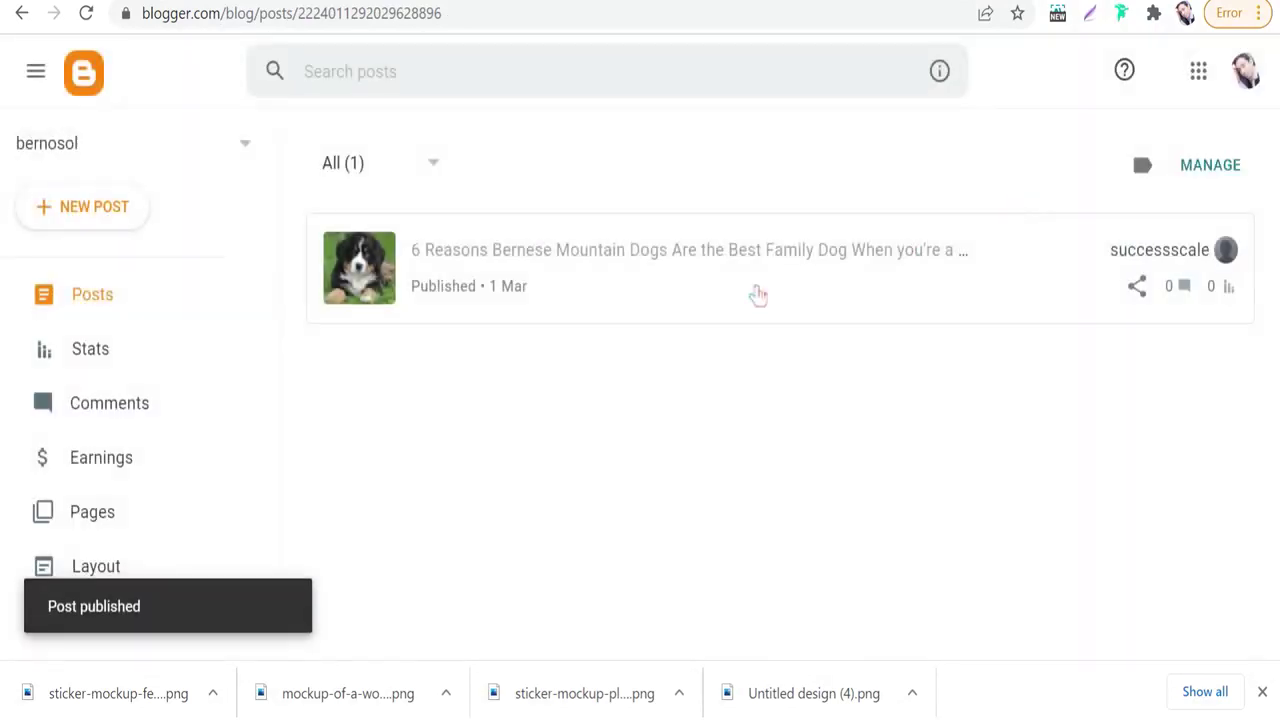
pyautogui.moveTo(991, 306)
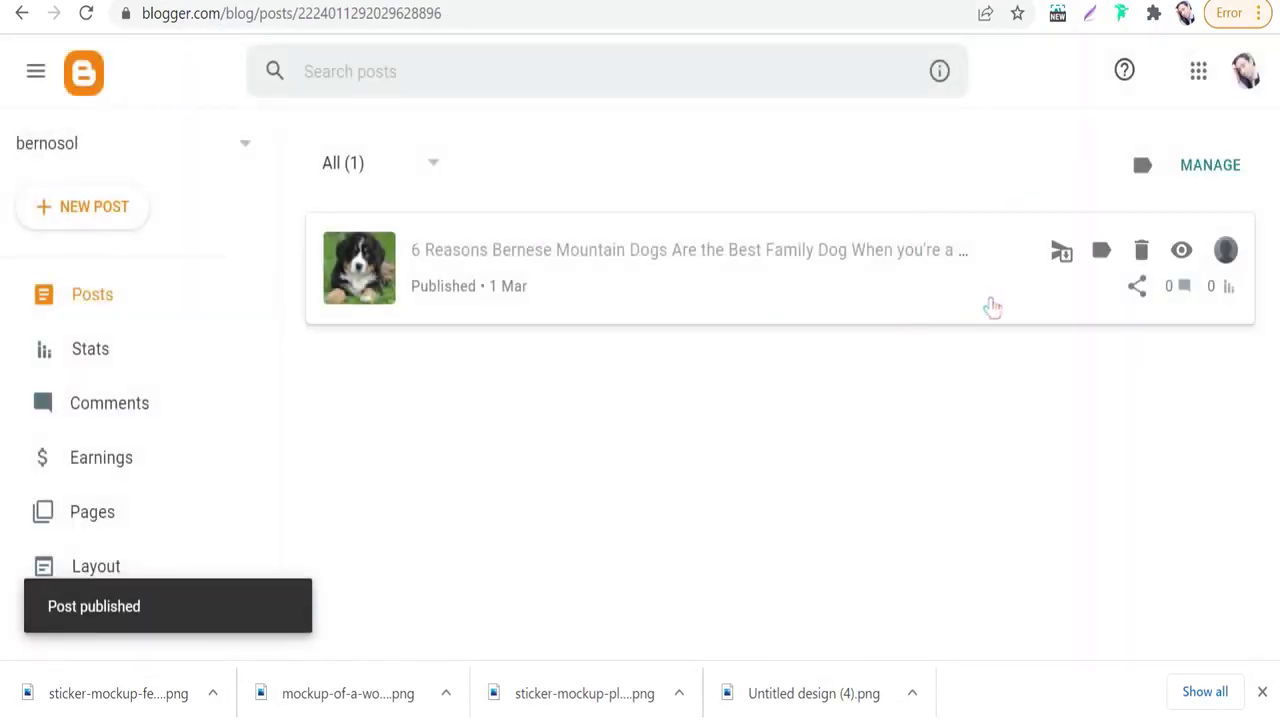
pyautogui.click(1184, 255)
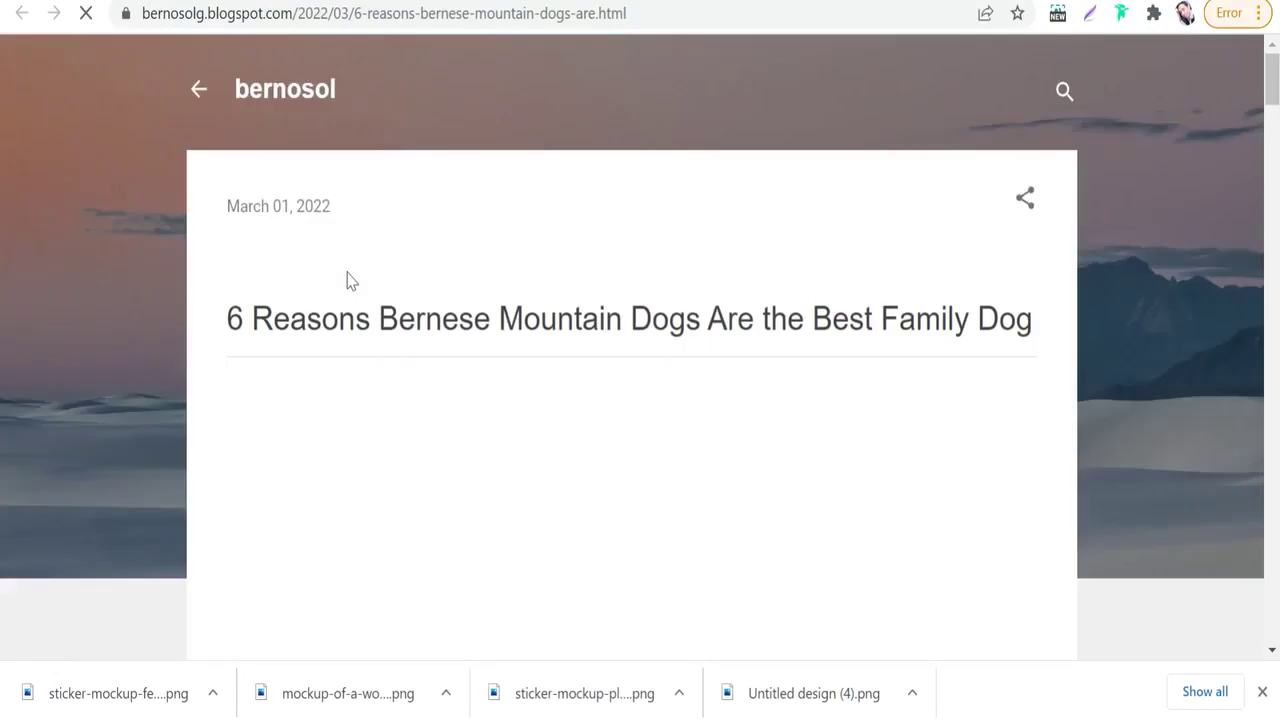
# Look through the published post to check its images, product mockups and article sections.
pyautogui.scroll(-10, 480, 343)
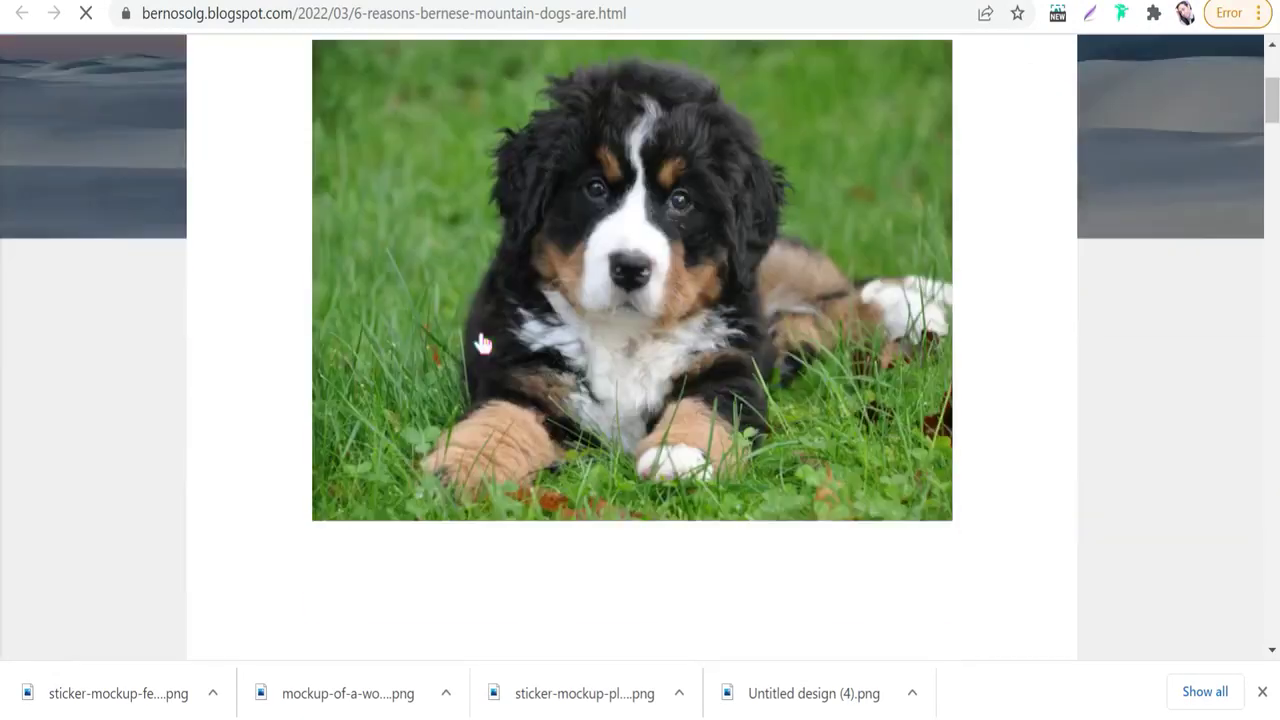
pyautogui.scroll(-15, 483, 343)
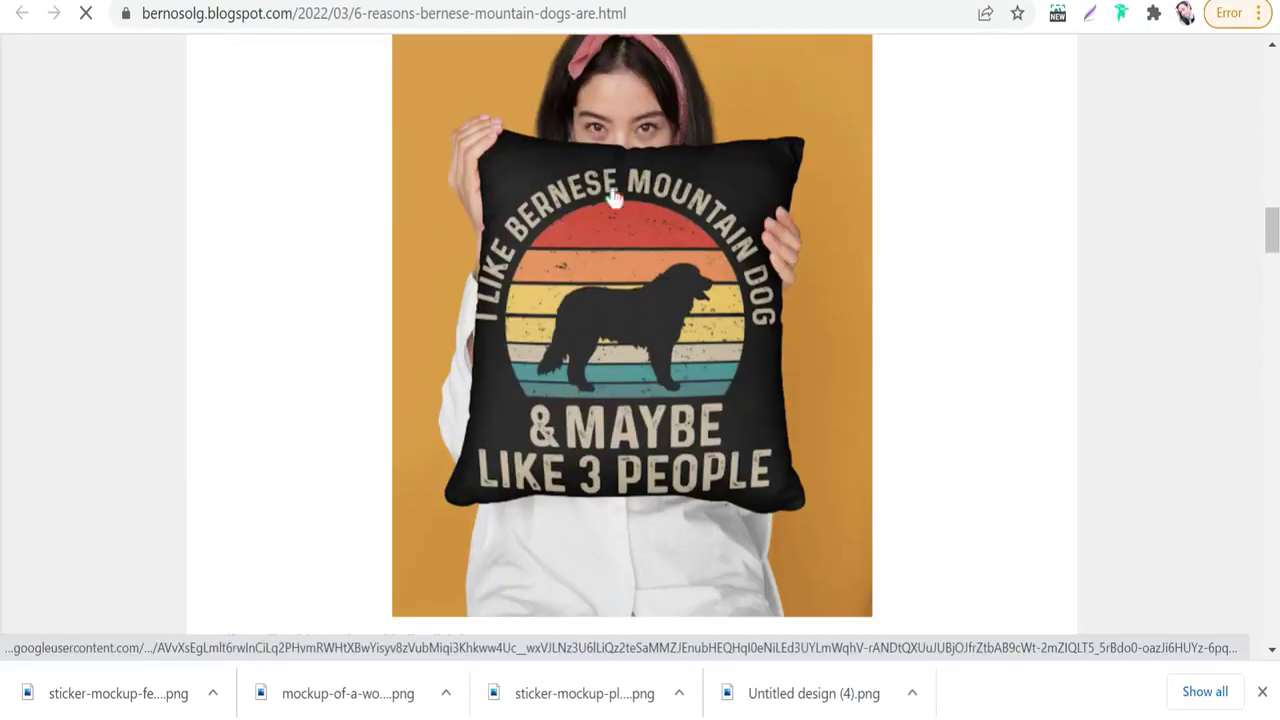
pyautogui.scroll(-15, 565, 290)
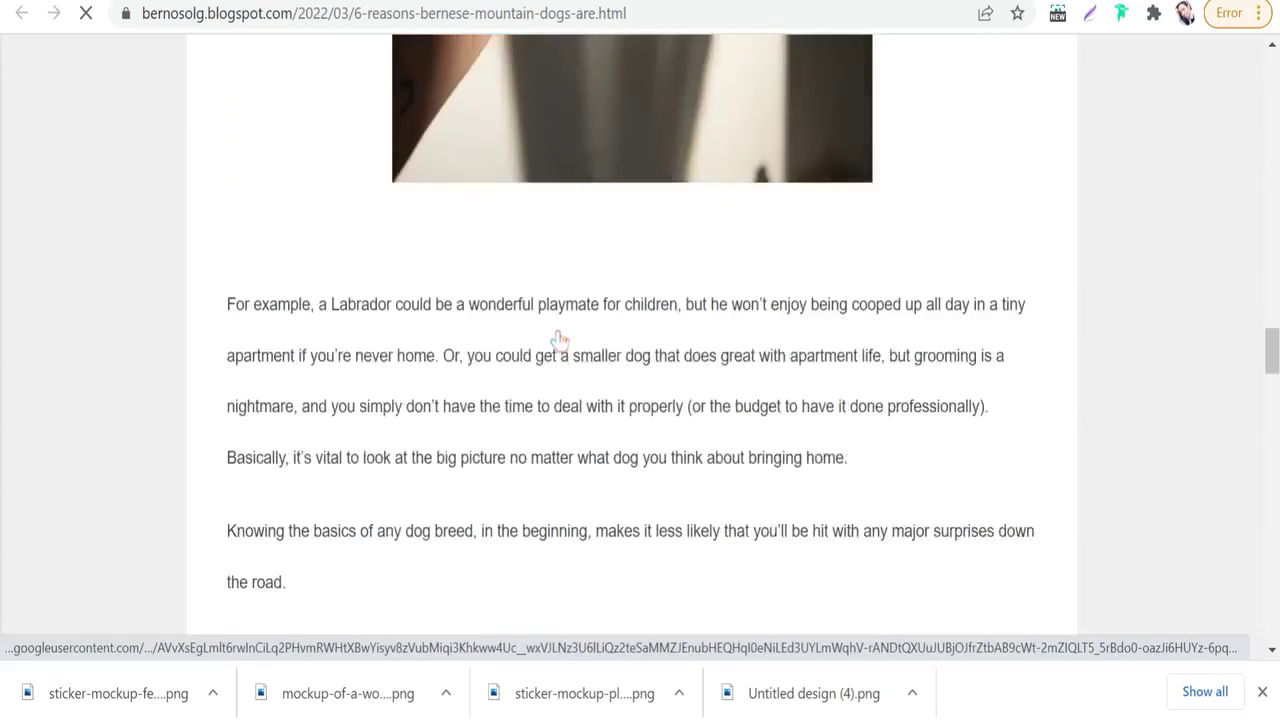
pyautogui.scroll(-20, 558, 342)
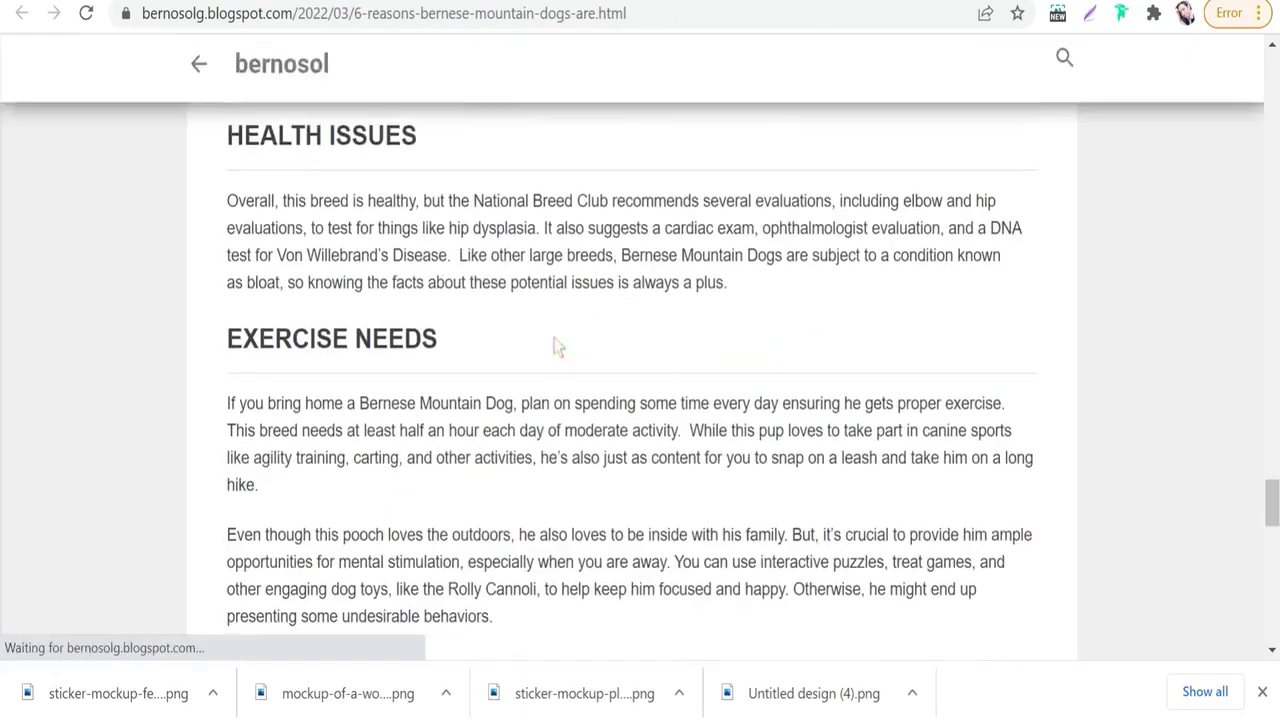
# Test the product link at the pillow mockup in the published post by opening its Redbubble t-shirt page, and return to the post's opening section.
pyautogui.scroll(20, 558, 342)
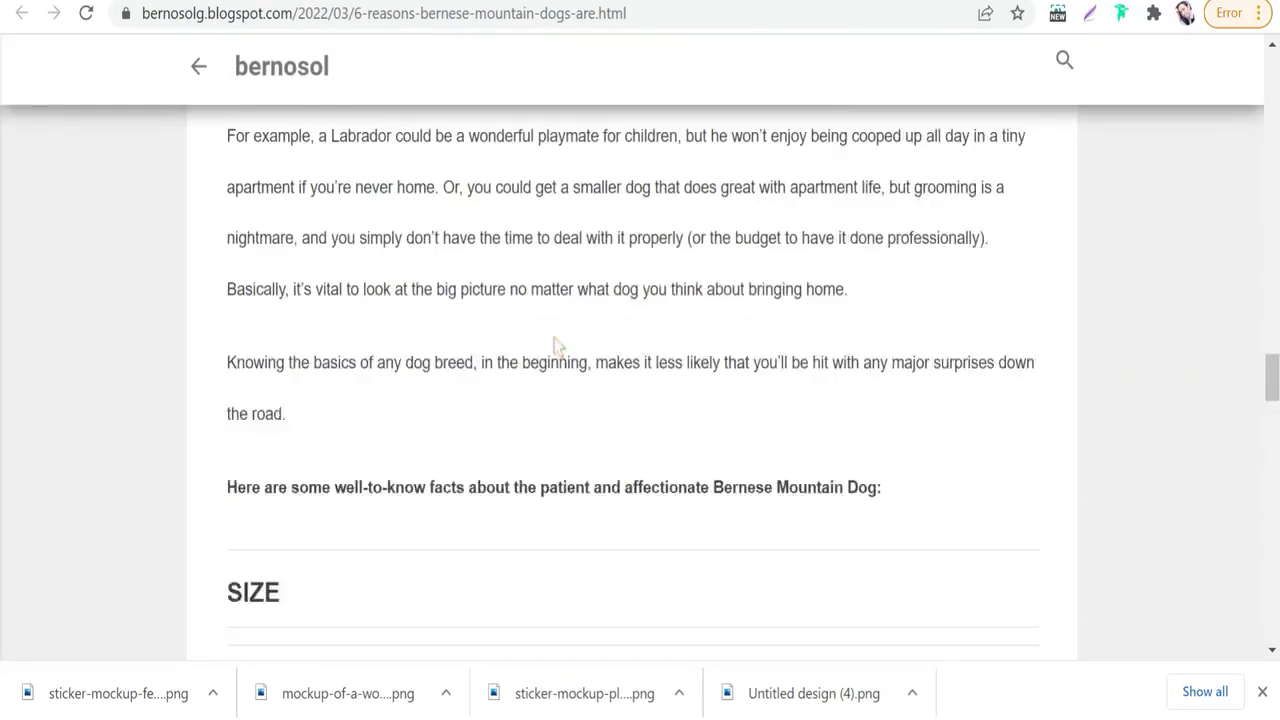
pyautogui.scroll(-5, 558, 344)
pyautogui.scroll(3, 606, 371)
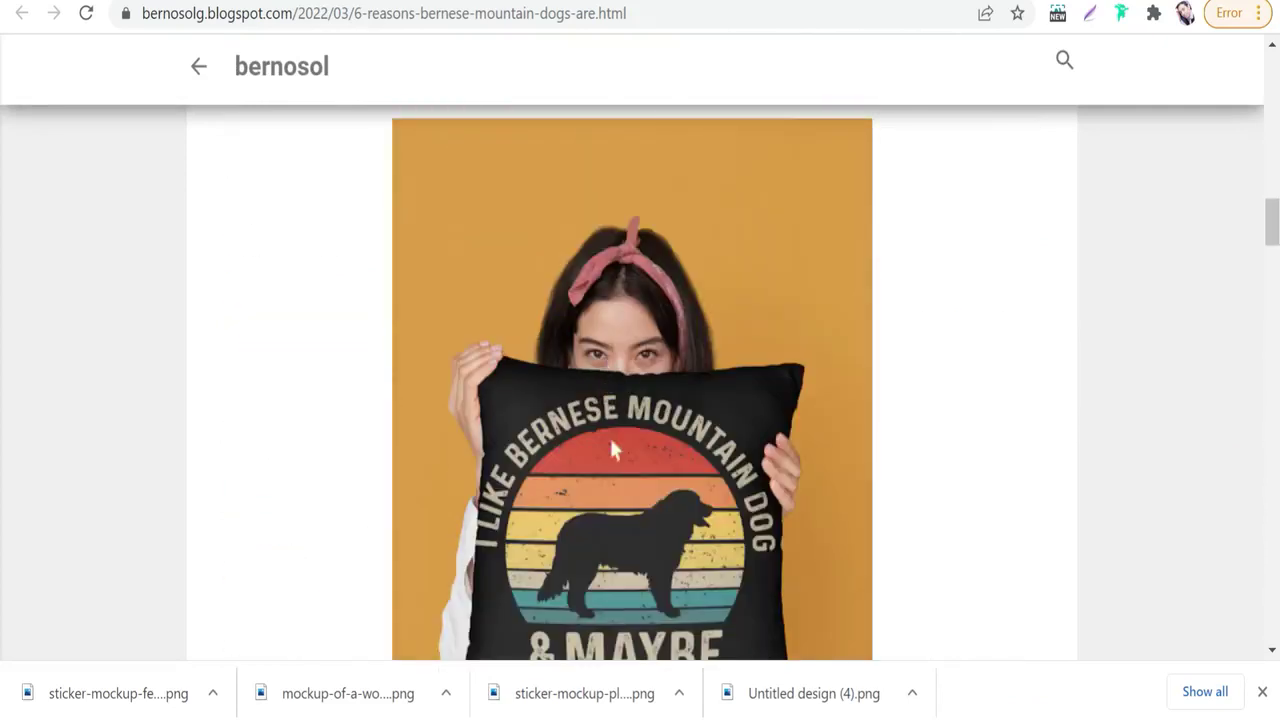
pyautogui.scroll(-3, 613, 449)
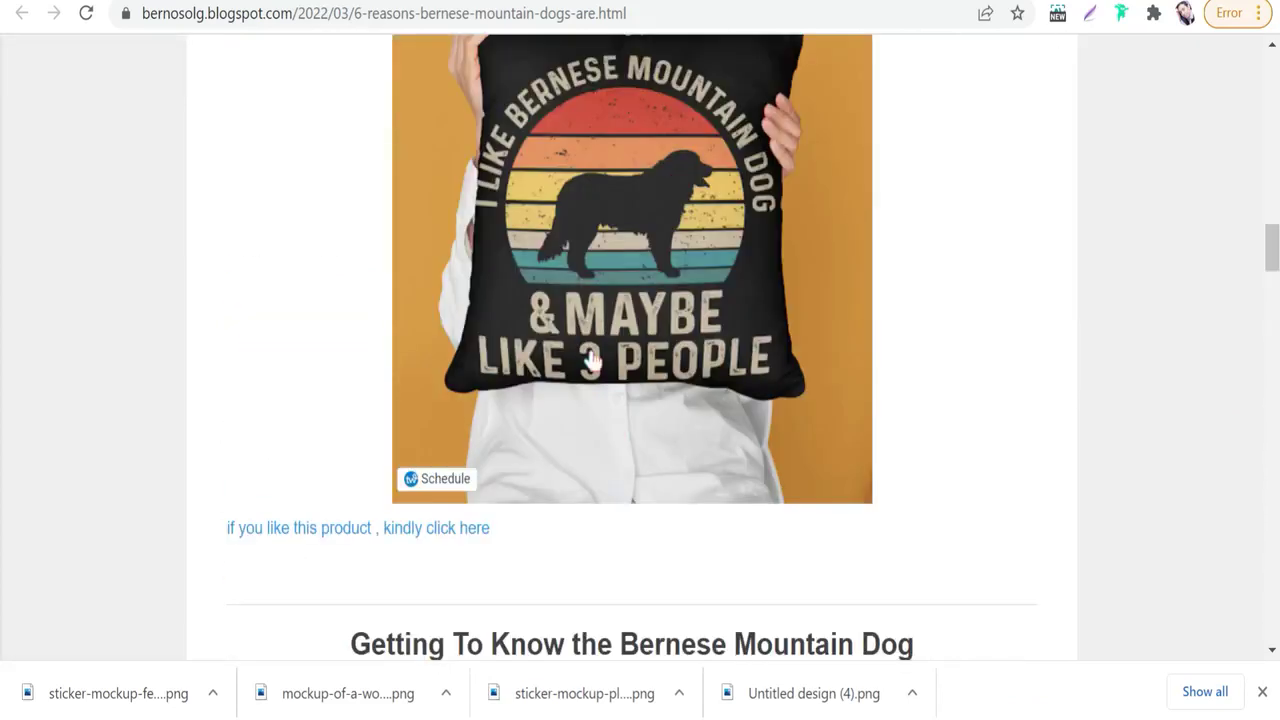
pyautogui.click(592, 360)
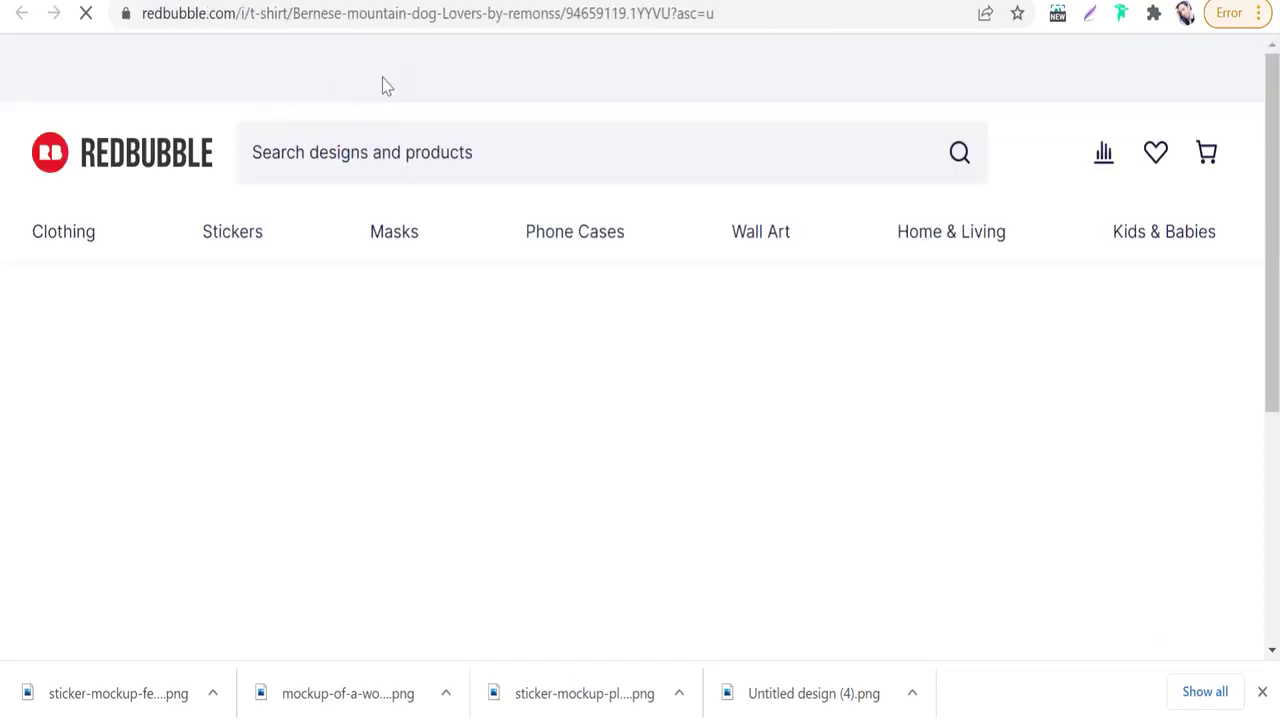
pyautogui.moveTo(589, 251)
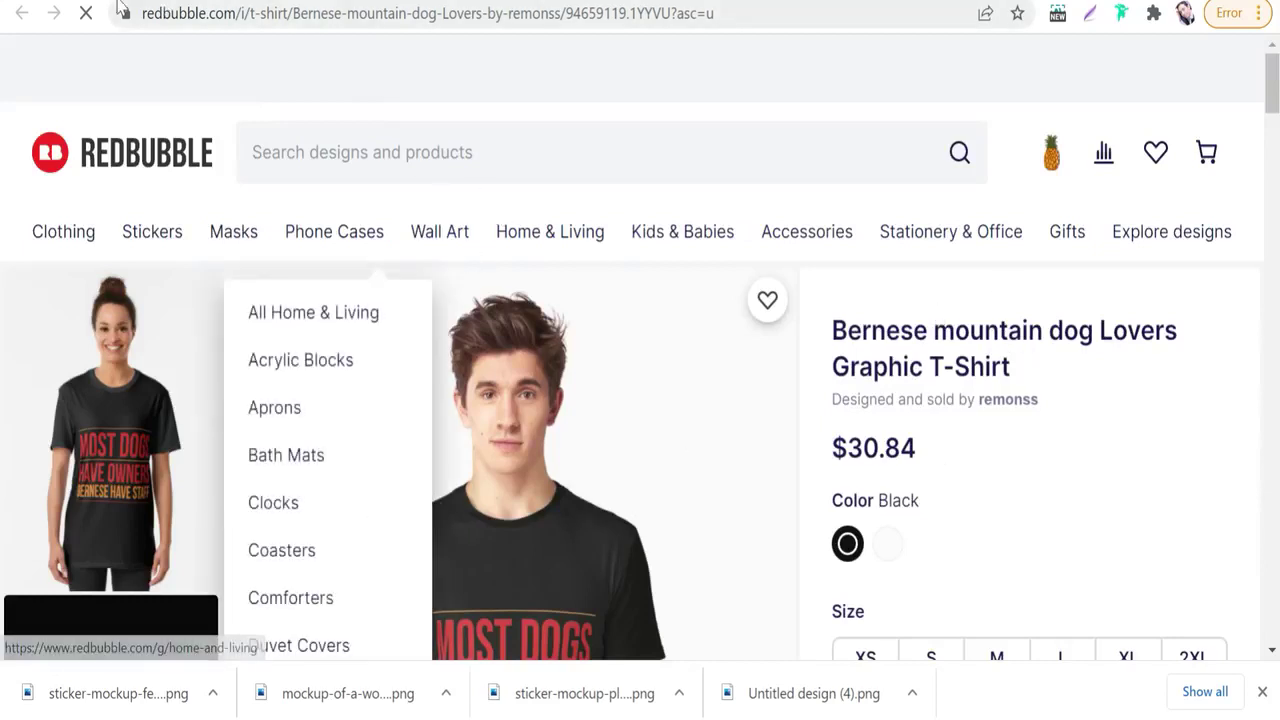
pyautogui.click(150, 2)
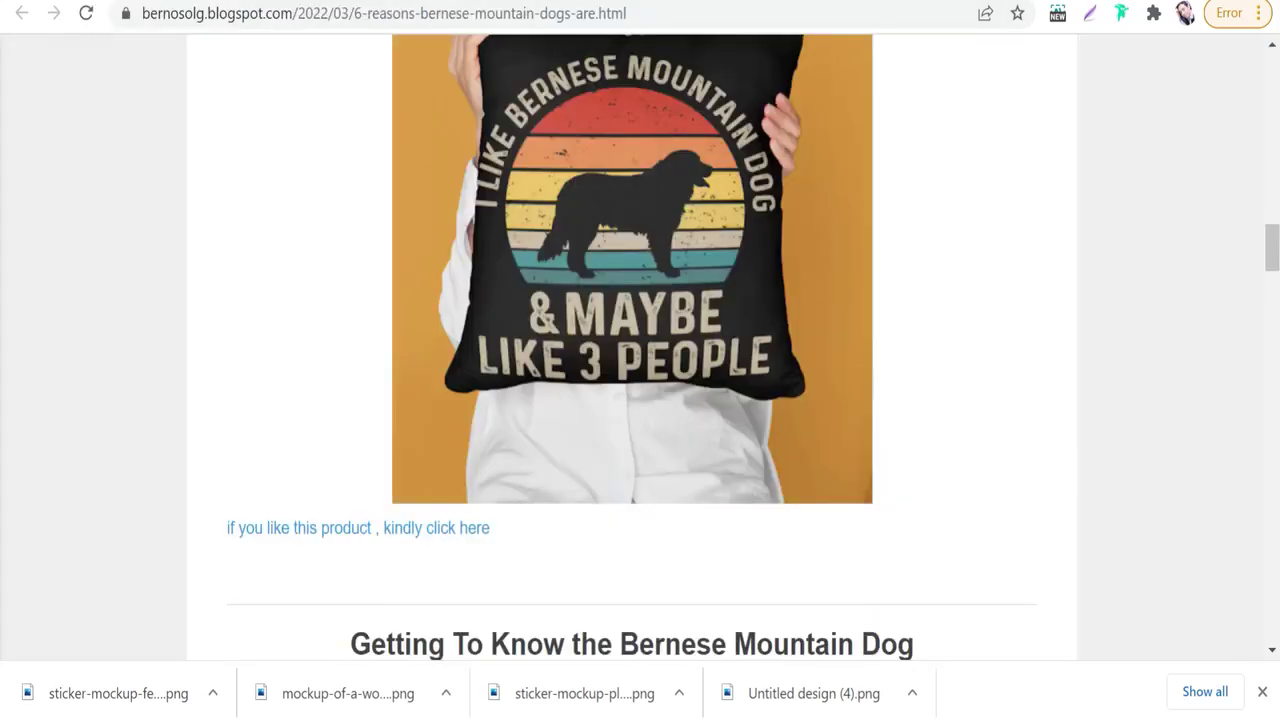
pyautogui.scroll(15, 845, 483)
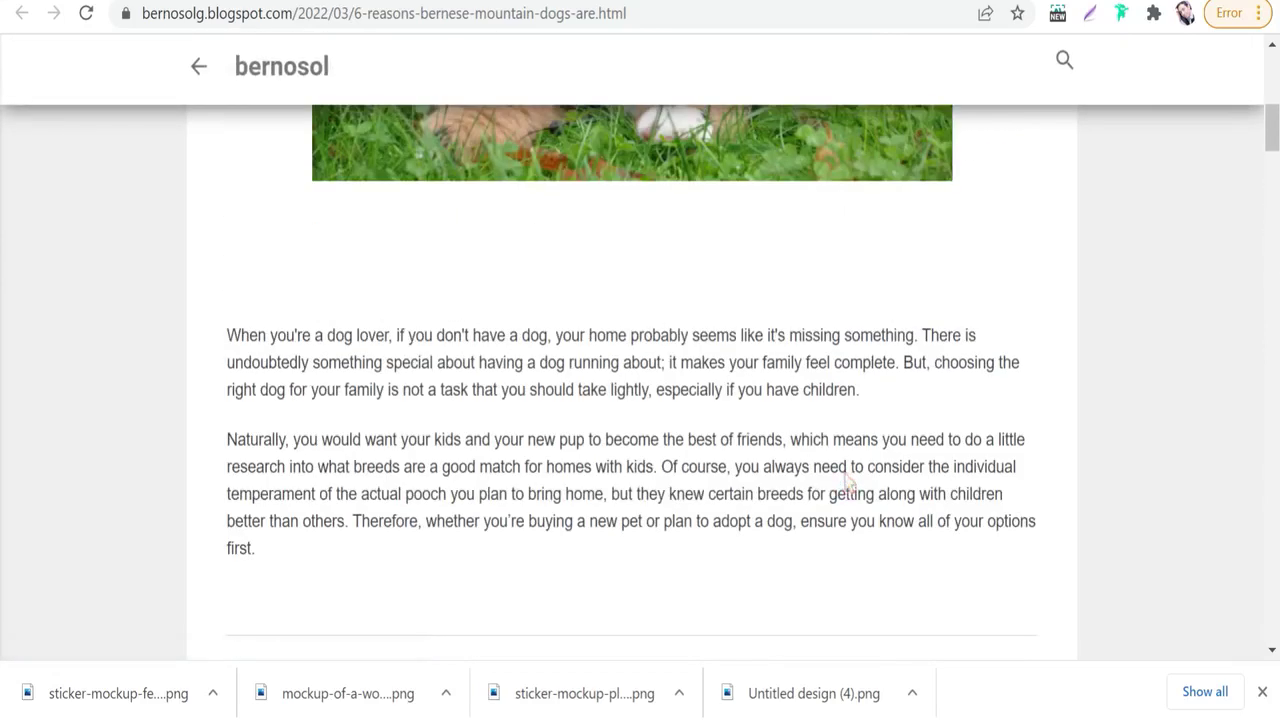